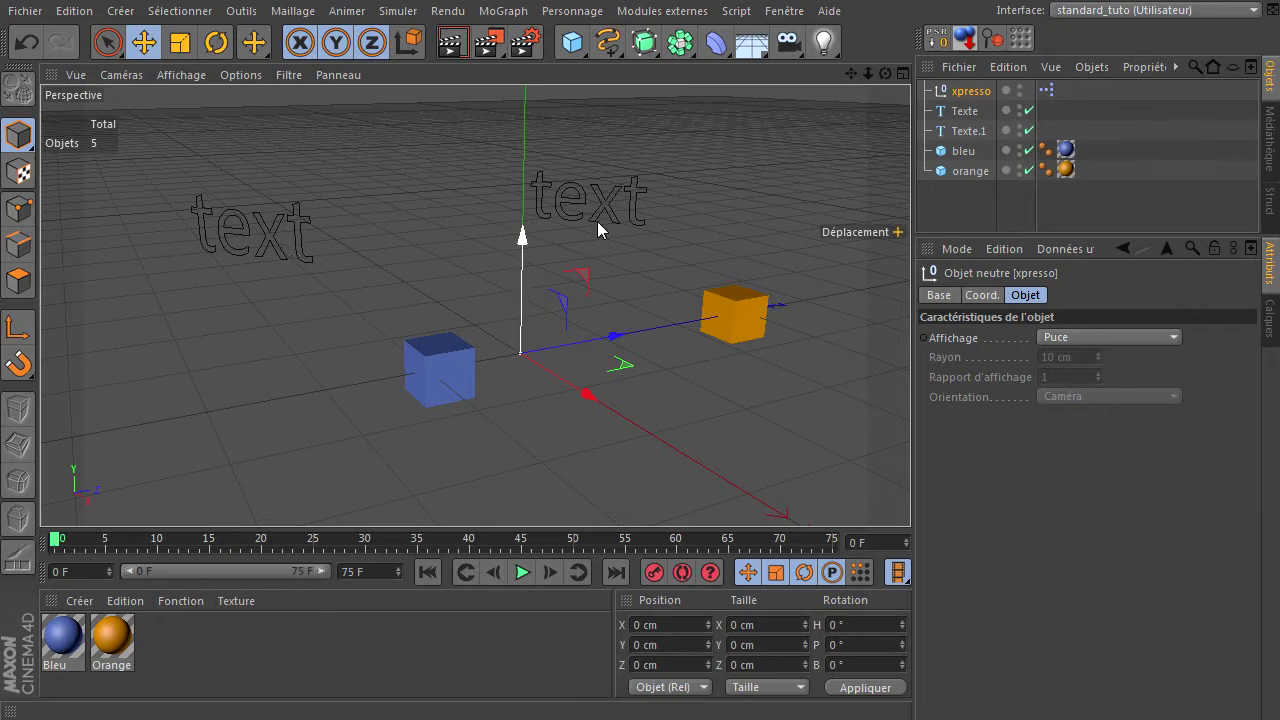
left_click(965, 111)
left_click(968, 131)
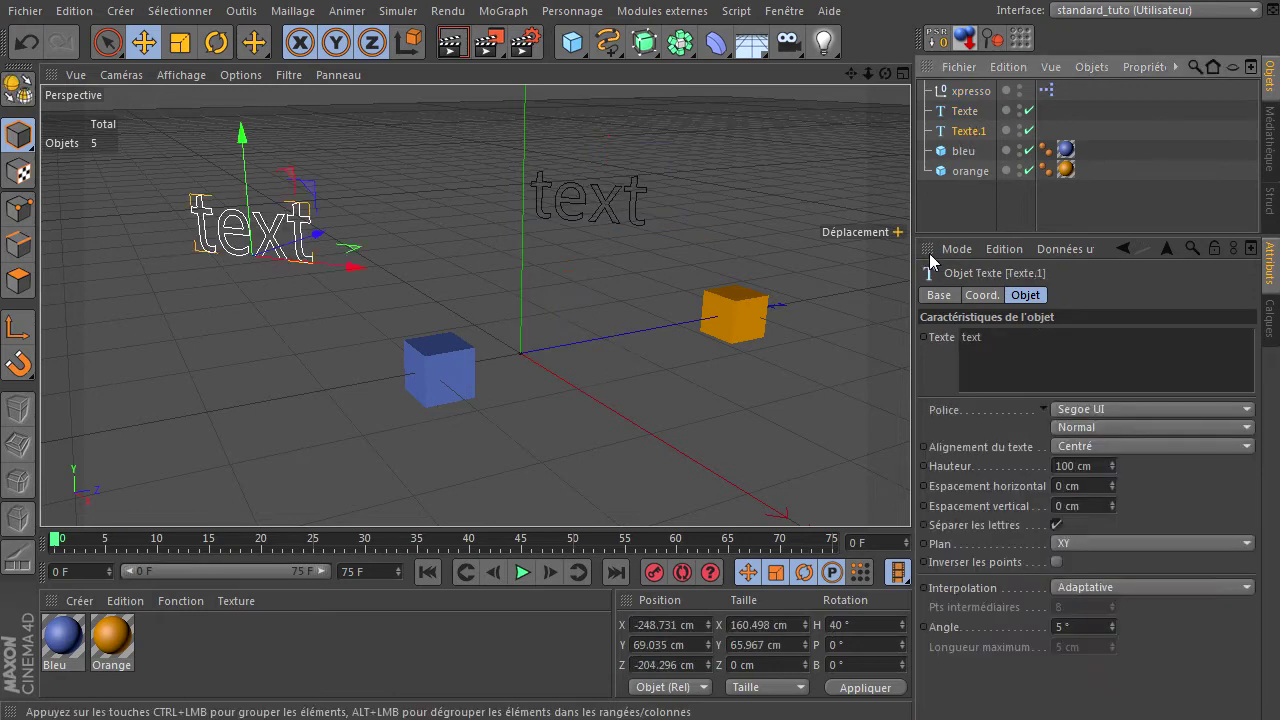
left_click(965, 204)
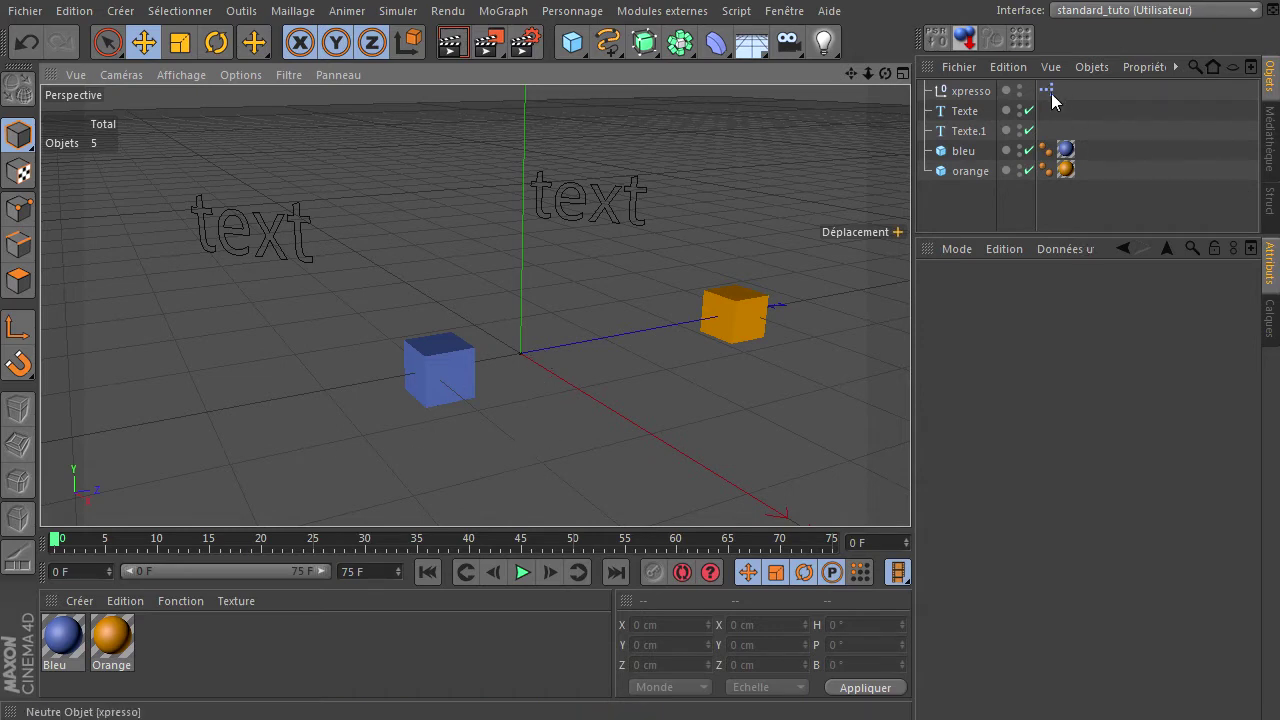
left_click(422, 373)
left_click(734, 326)
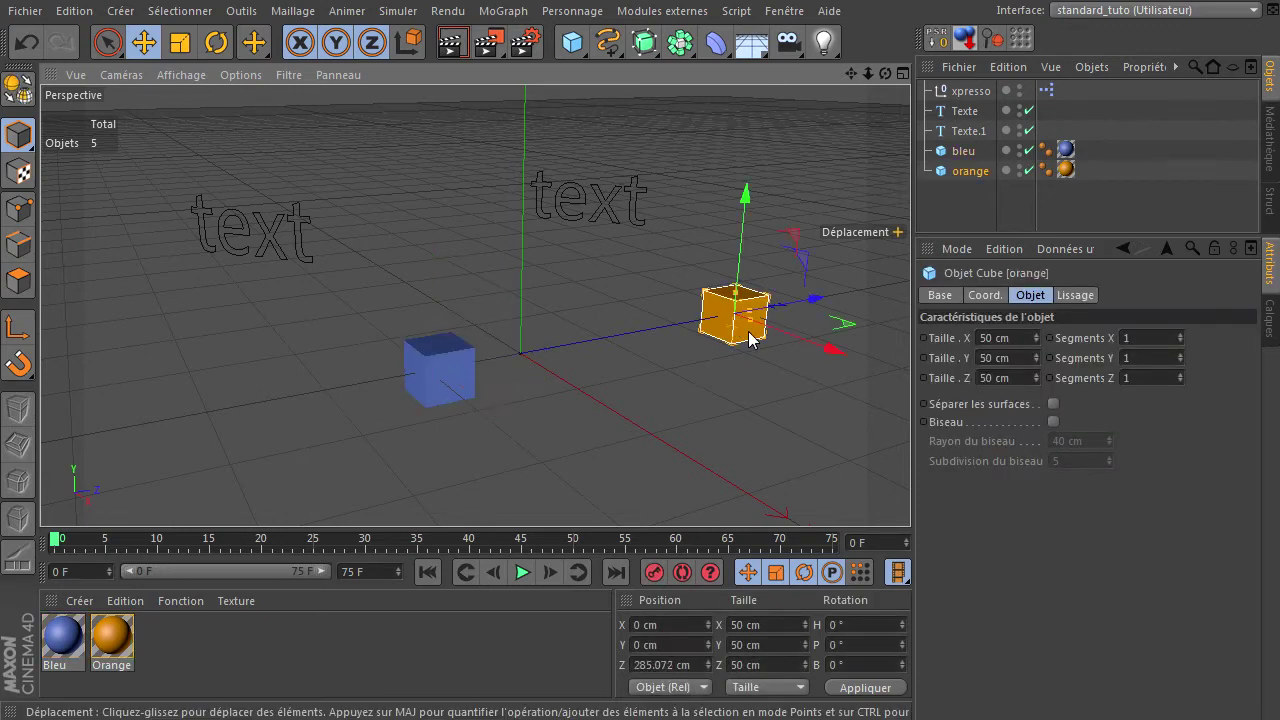
left_click(630, 207)
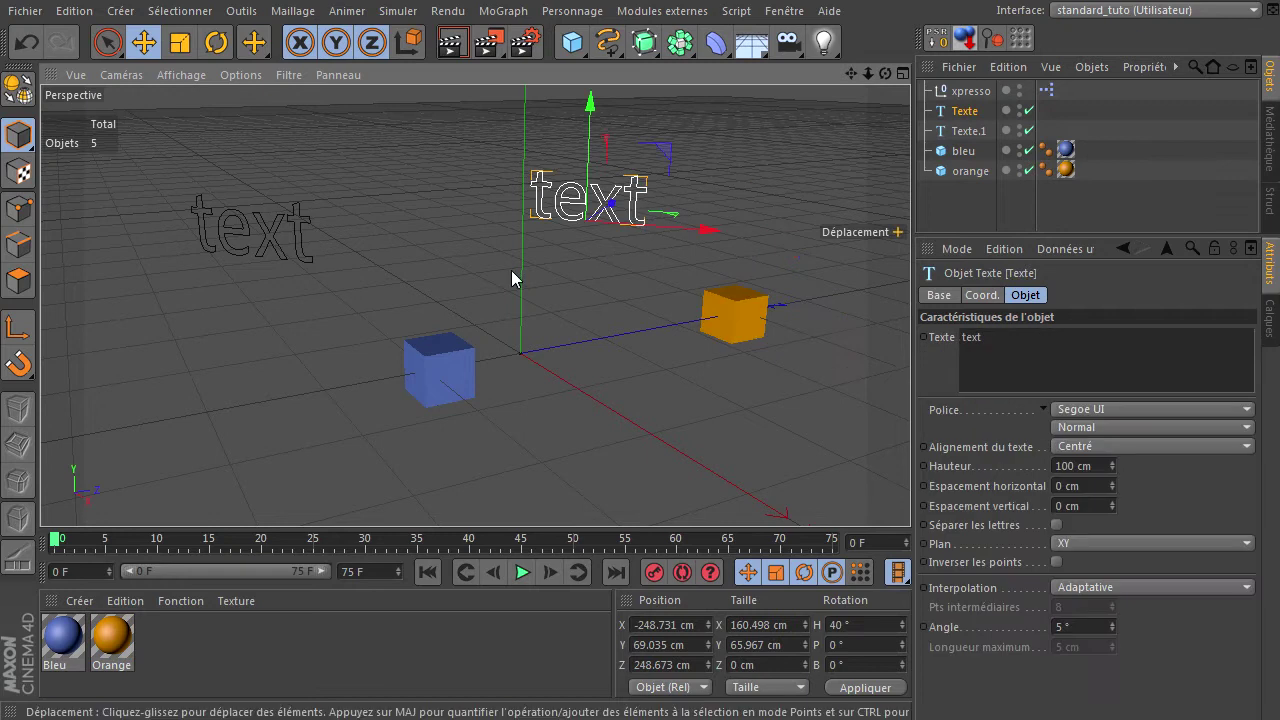
left_click(267, 232)
left_click(675, 378)
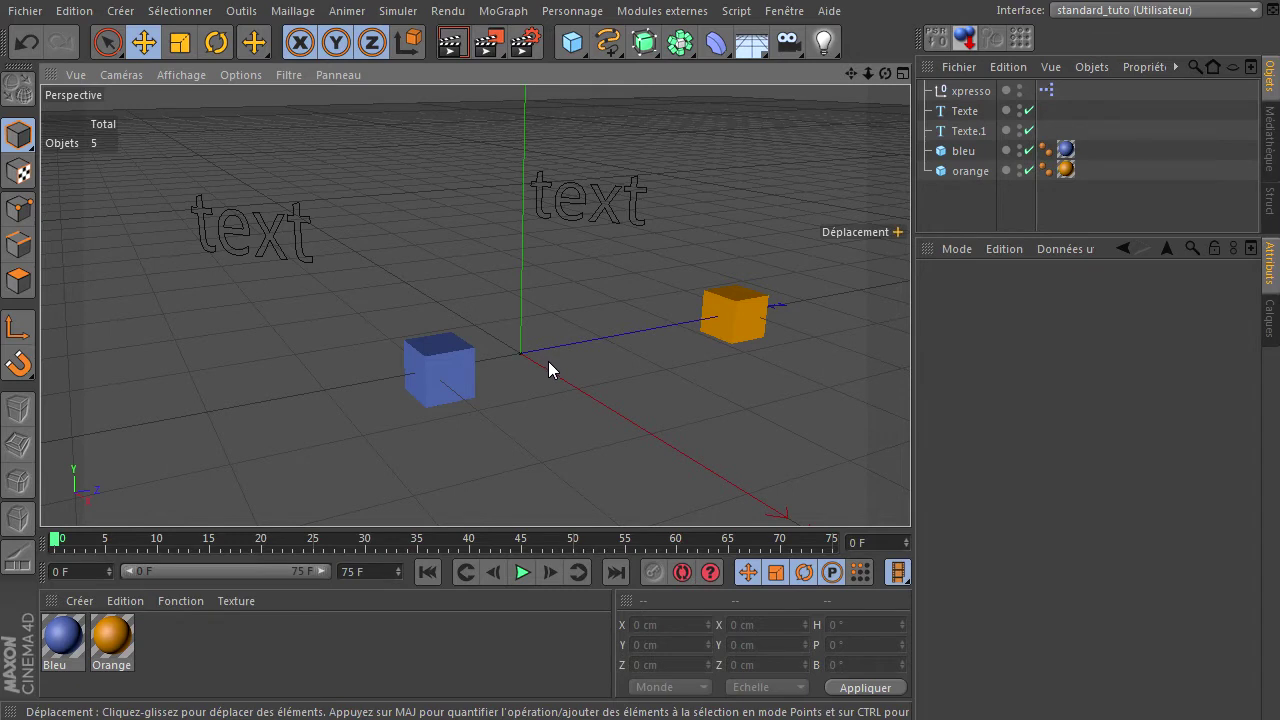
Open the XPresso editor from the tag and position its window.
double_click(1045, 91)
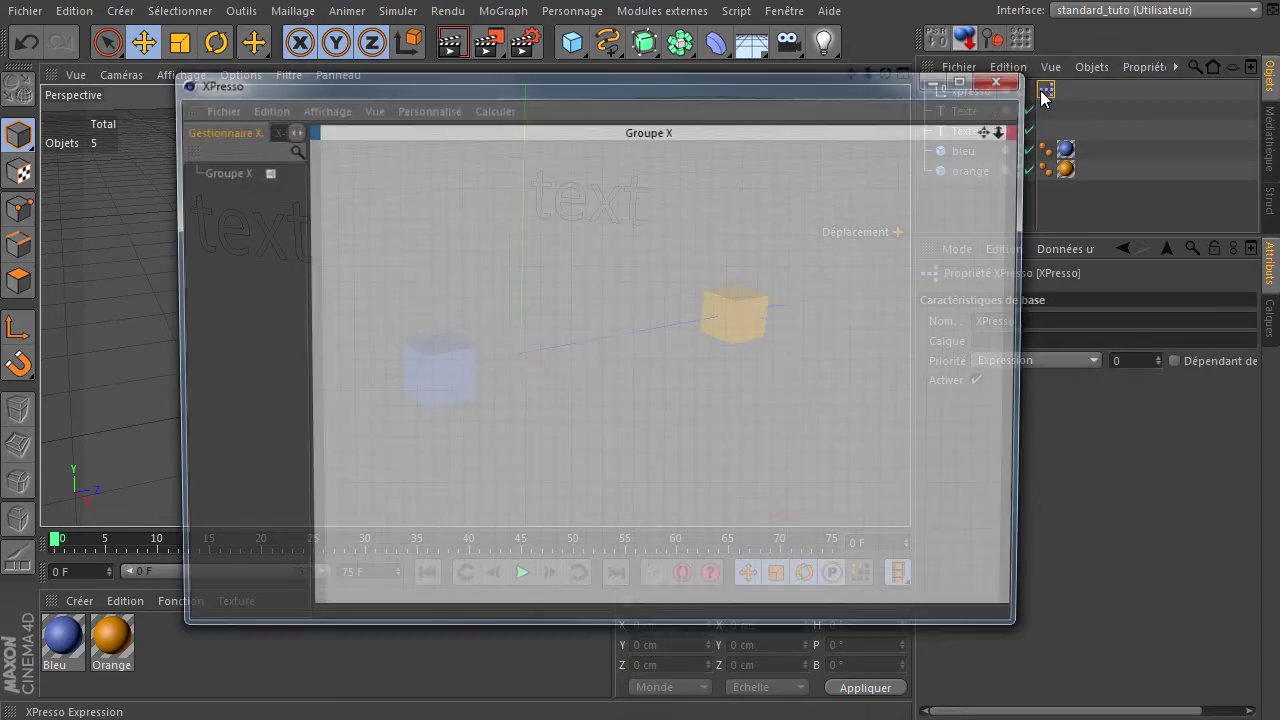
left_click_drag(883, 84, 714, 172)
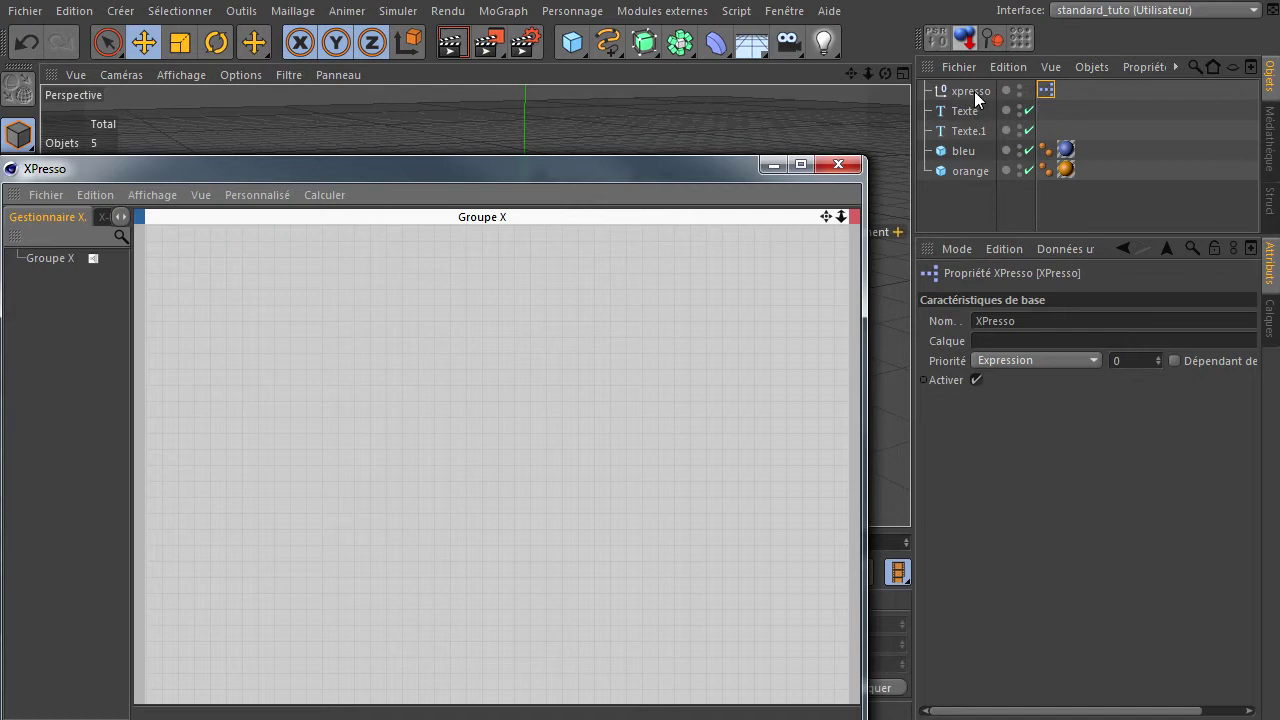
left_click(1045, 91)
mouse_move(569, 180)
left_mouse_down()
mouse_move(637, 121)
mouse_move(597, 116)
left_mouse_up()
Drag the orange and bleu cubes into the graph as object nodes.
mouse_move(962, 171)
left_mouse_down()
mouse_move(470, 257)
mouse_move(314, 360)
left_mouse_up()
mouse_move(455, 262)
left_mouse_down()
mouse_move(360, 266)
mouse_move(292, 307)
left_mouse_up()
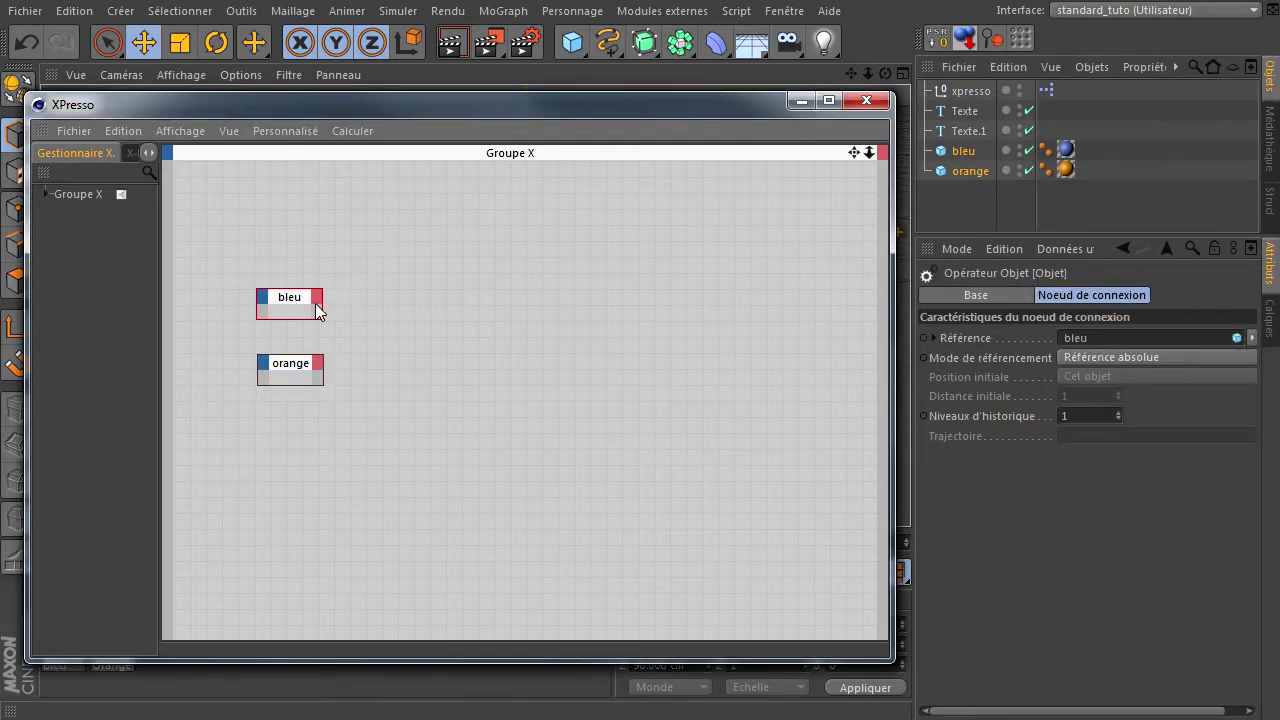
left_click(317, 297)
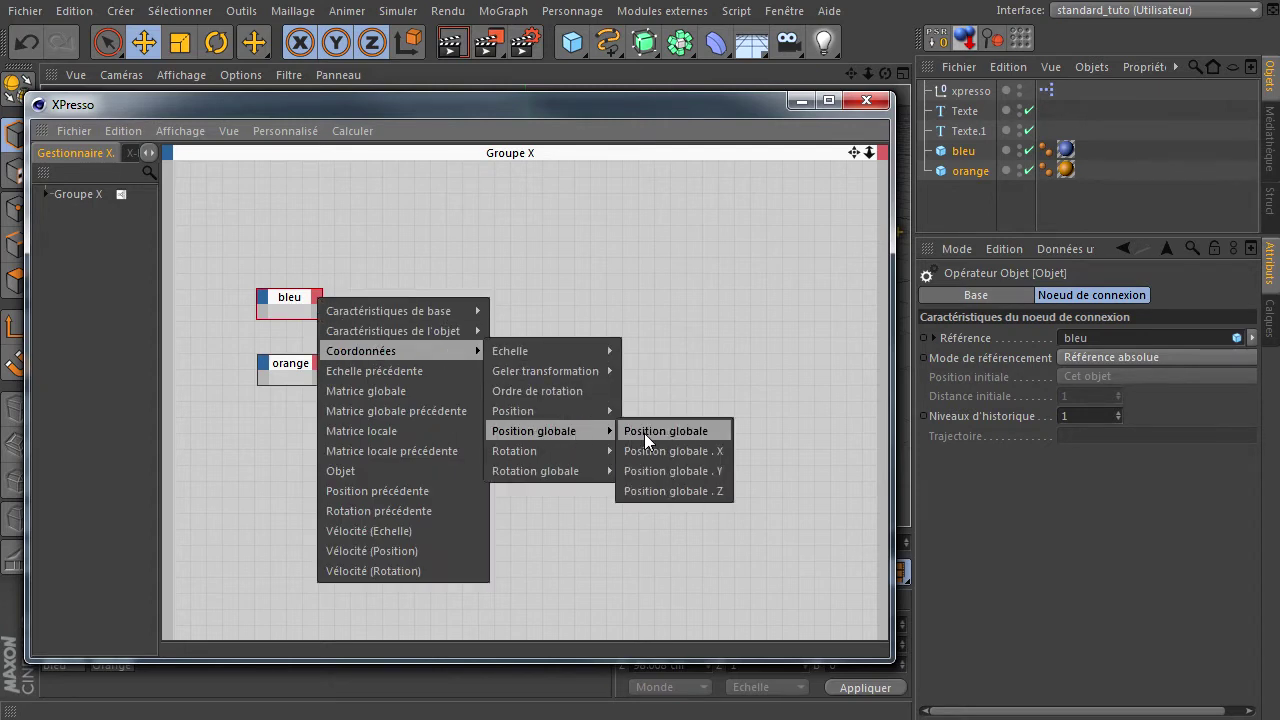
Give both the bleu and orange nodes a Position globale output port.
mouse_move(534, 431)
left_click(644, 432)
left_click(316, 364)
mouse_move(534, 495)
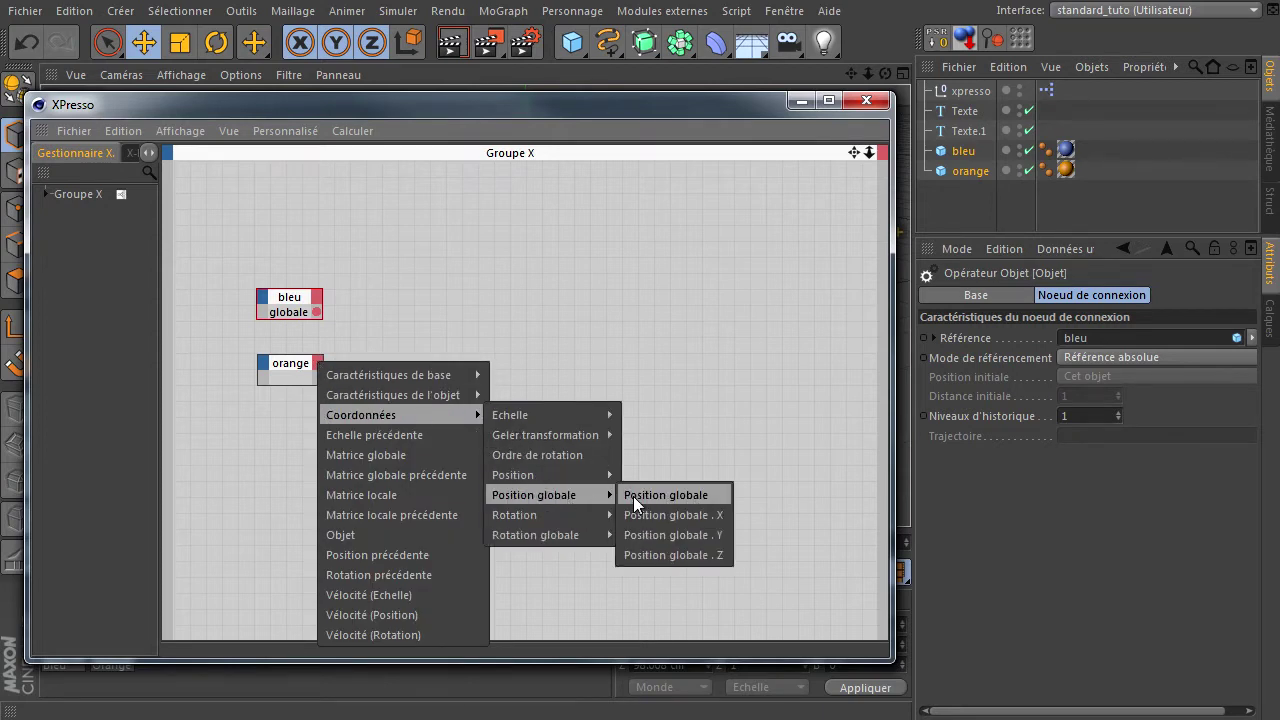
left_click(633, 496)
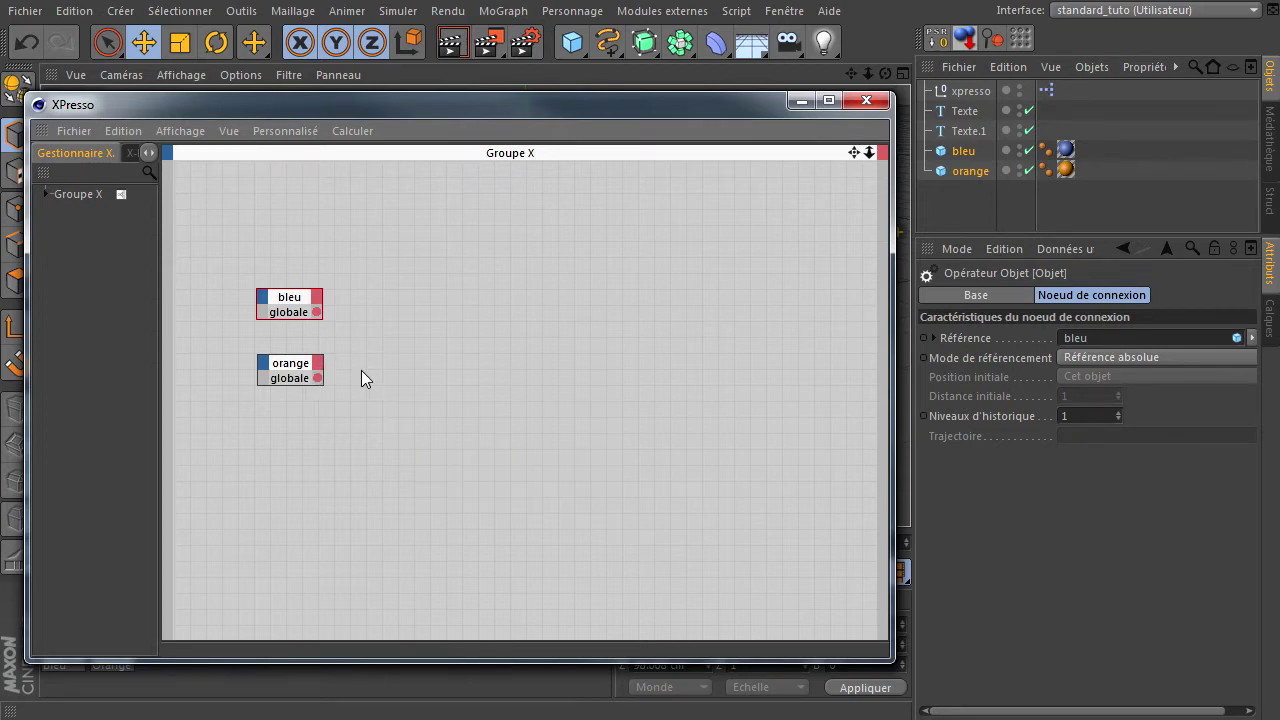
Add a Distance node from the X-Pool Calculer group to the graph.
left_click(131, 152)
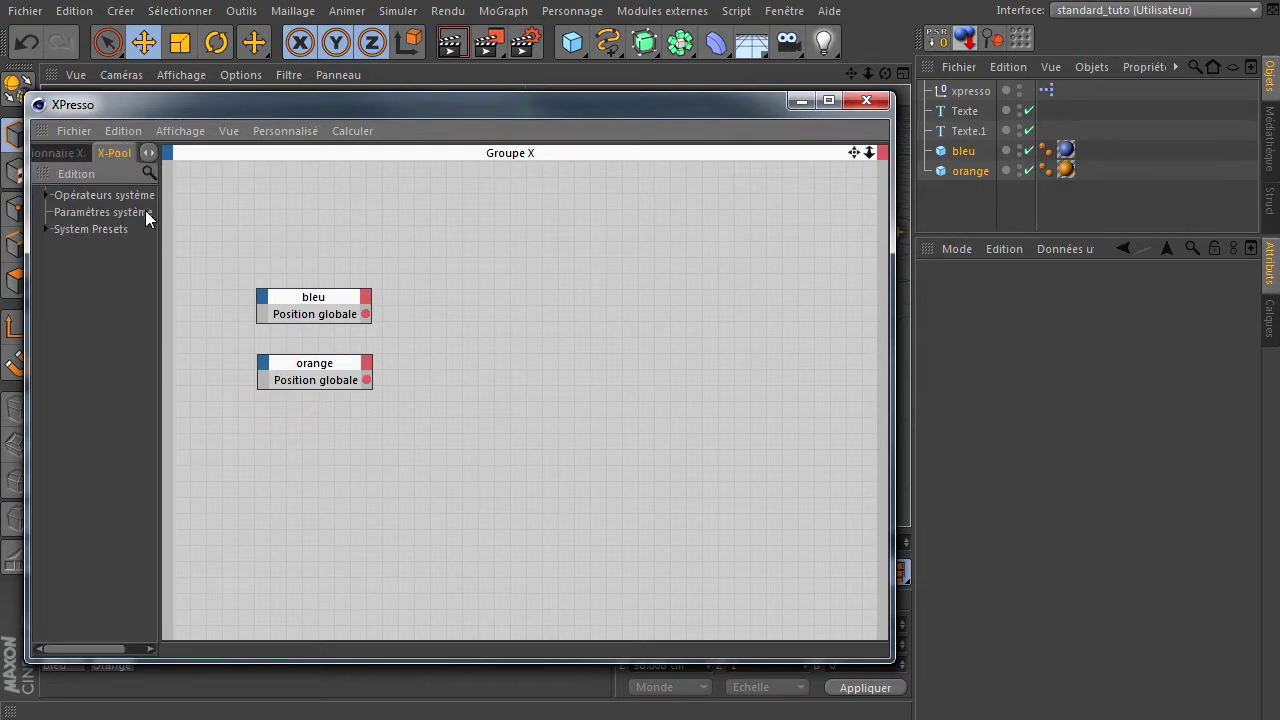
left_click(45, 195)
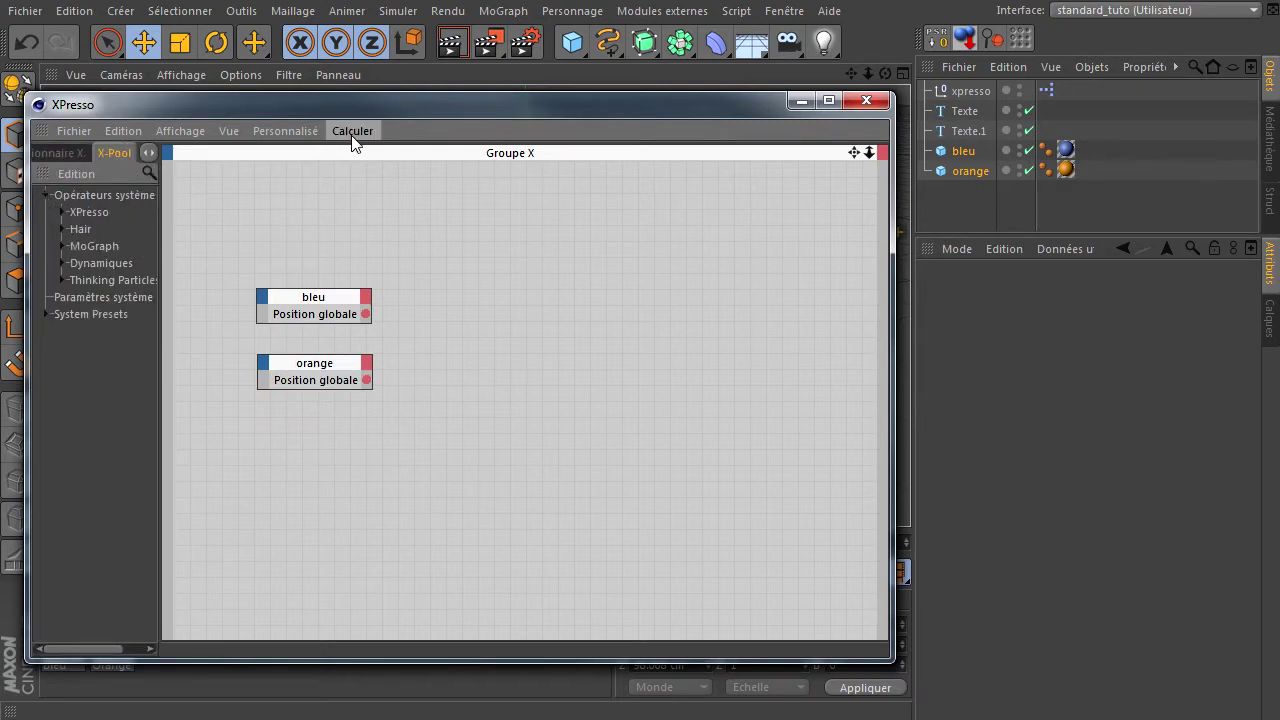
left_click(62, 212)
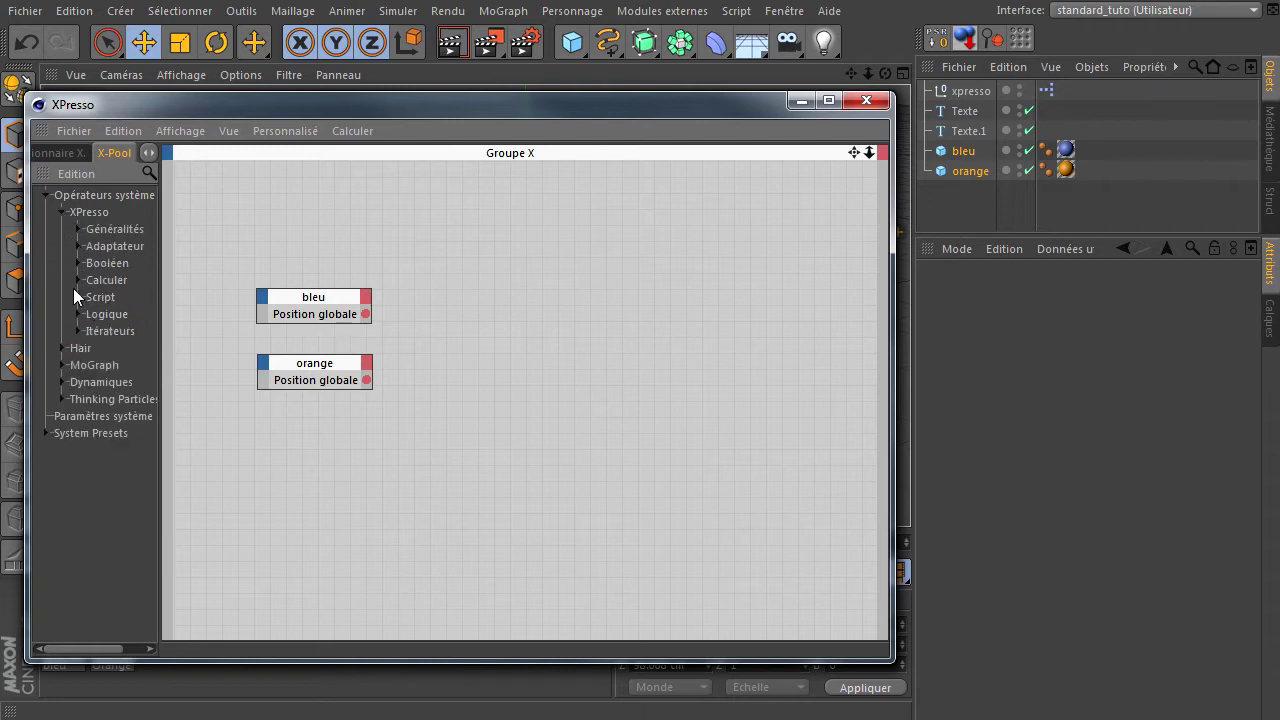
left_click(78, 280)
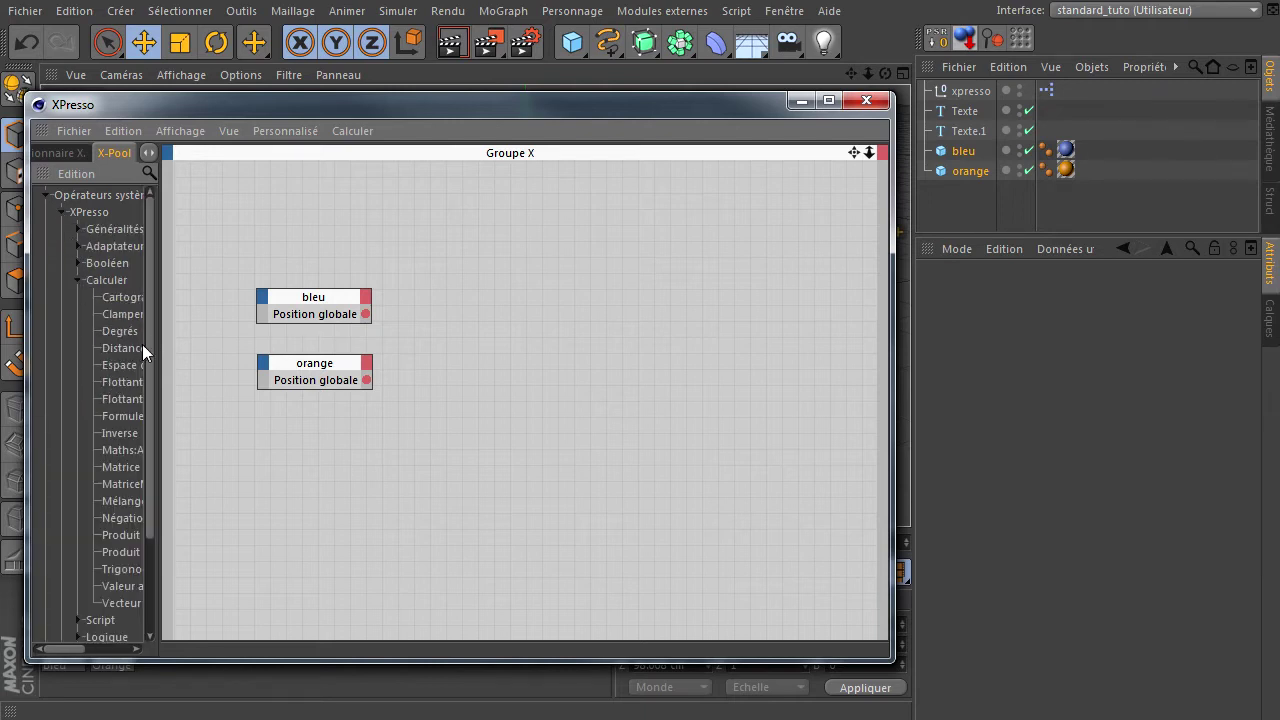
left_click_drag(161, 345, 213, 345)
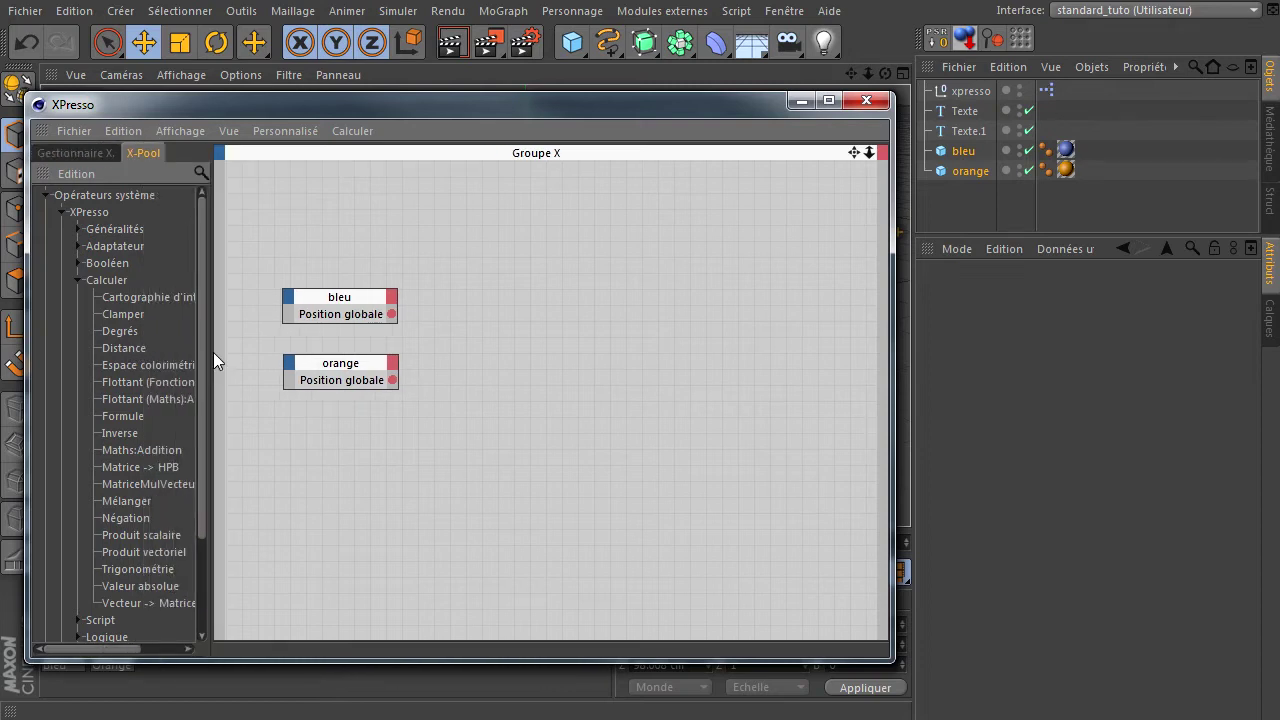
left_click_drag(124, 348, 517, 335)
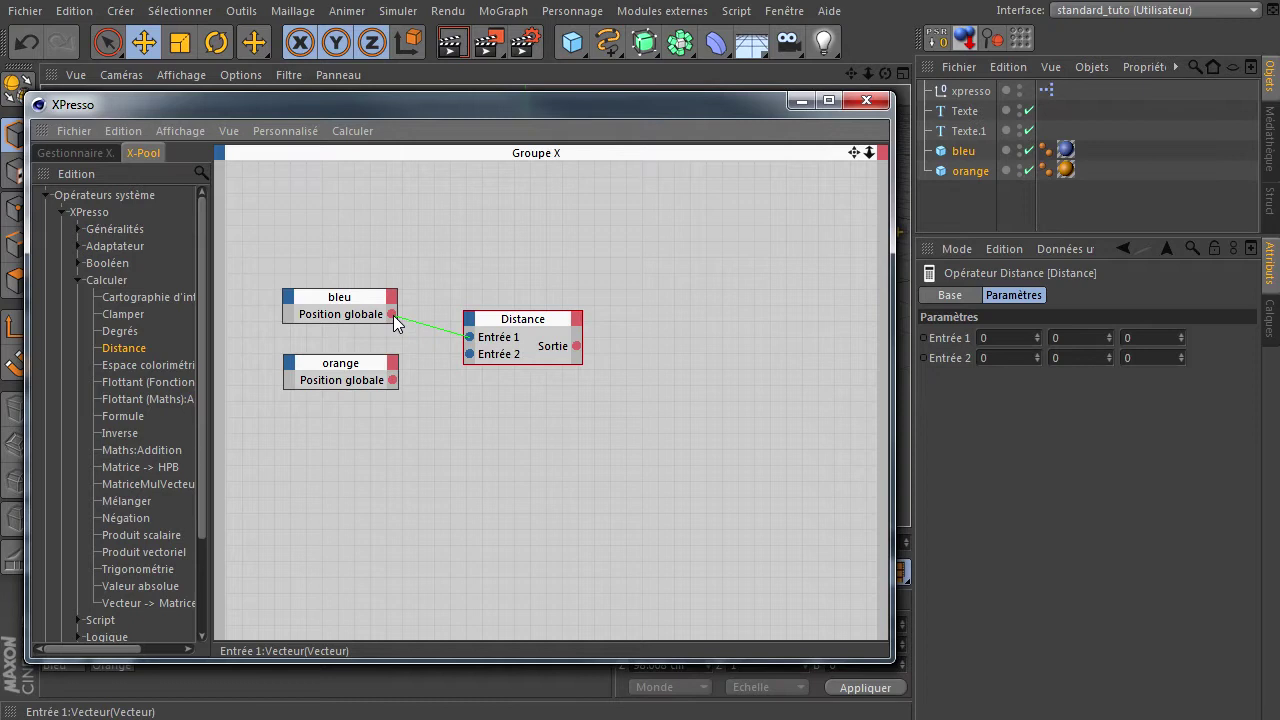
Wire bleu's and orange's Position globale outputs into the Distance node's two inputs.
left_click_drag(404, 318, 392, 315)
left_click_drag(468, 353, 392, 380)
left_click_drag(512, 319, 481, 321)
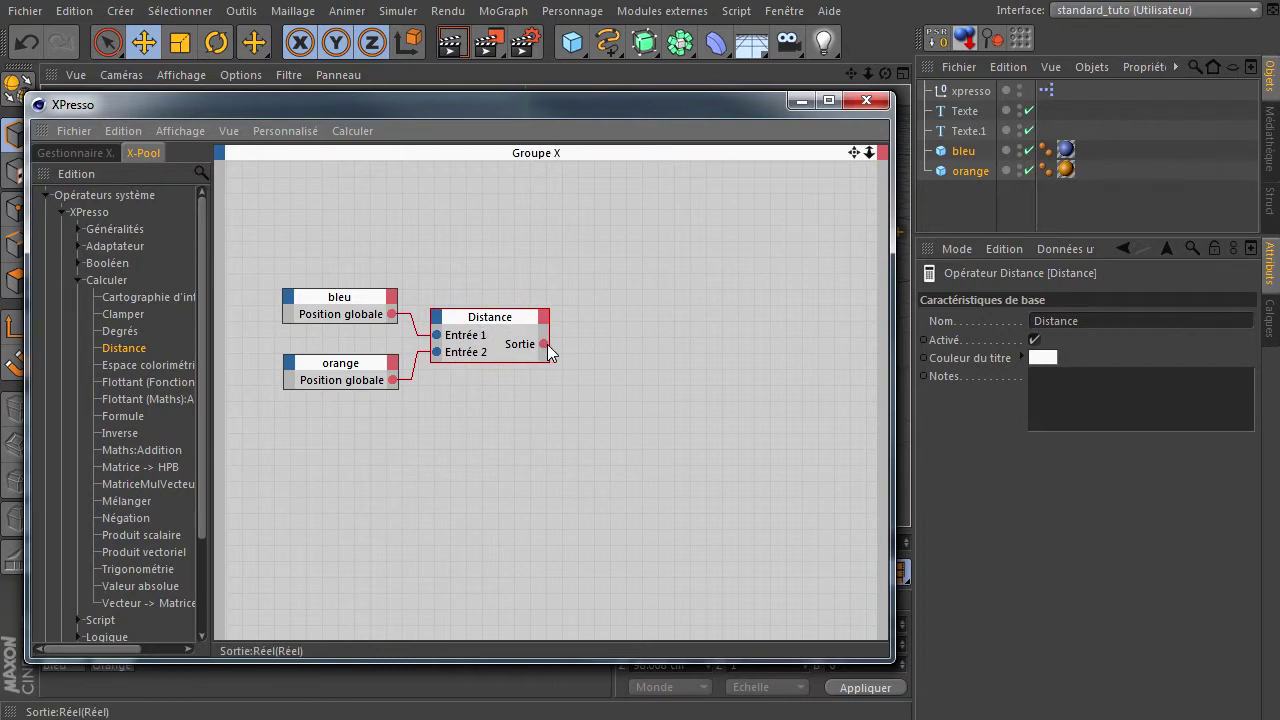
left_click(81, 226)
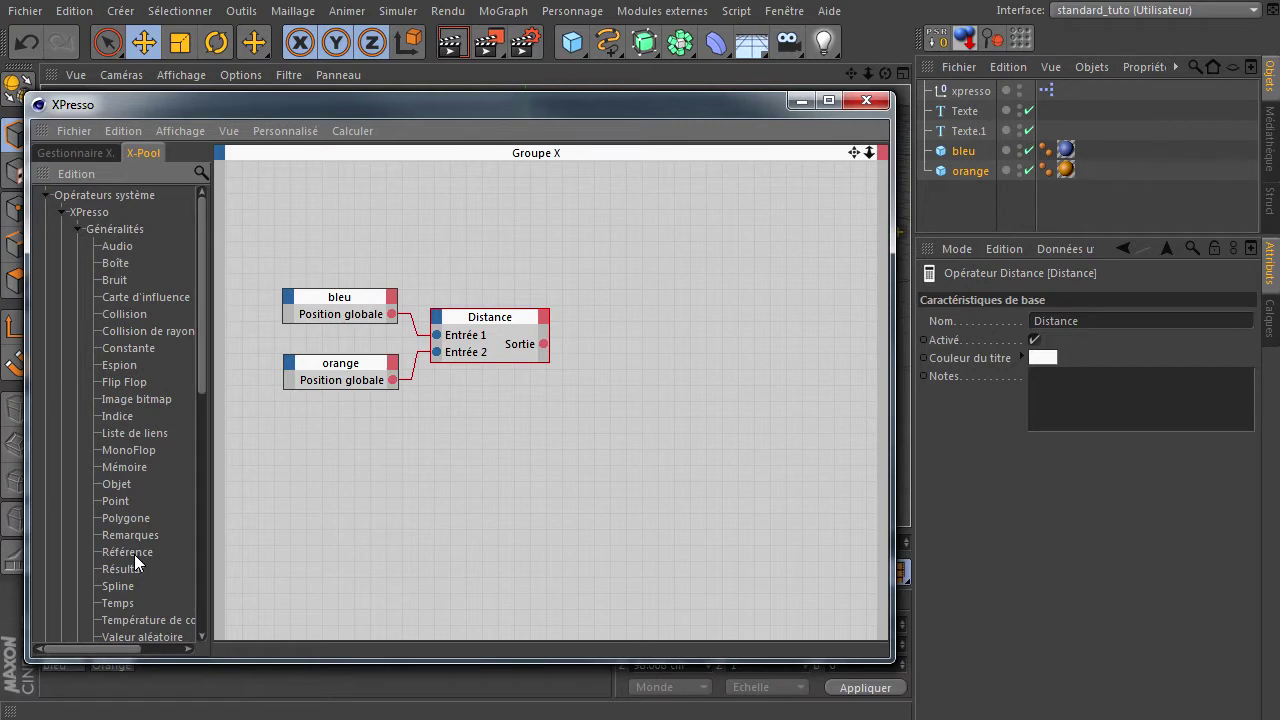
Add a Résultat node fed by the Distance Sortie output.
left_click_drag(635, 285, 628, 278)
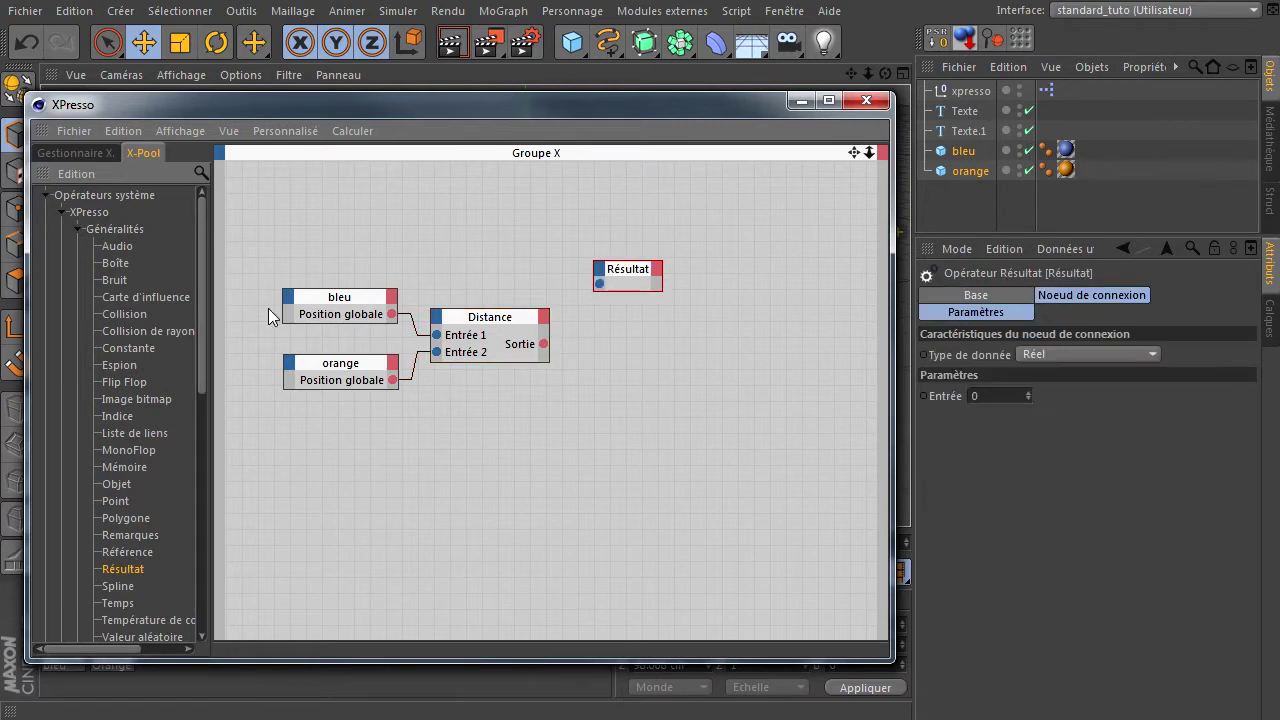
left_click_drag(553, 340, 542, 344)
left_click_drag(676, 107, 745, 424)
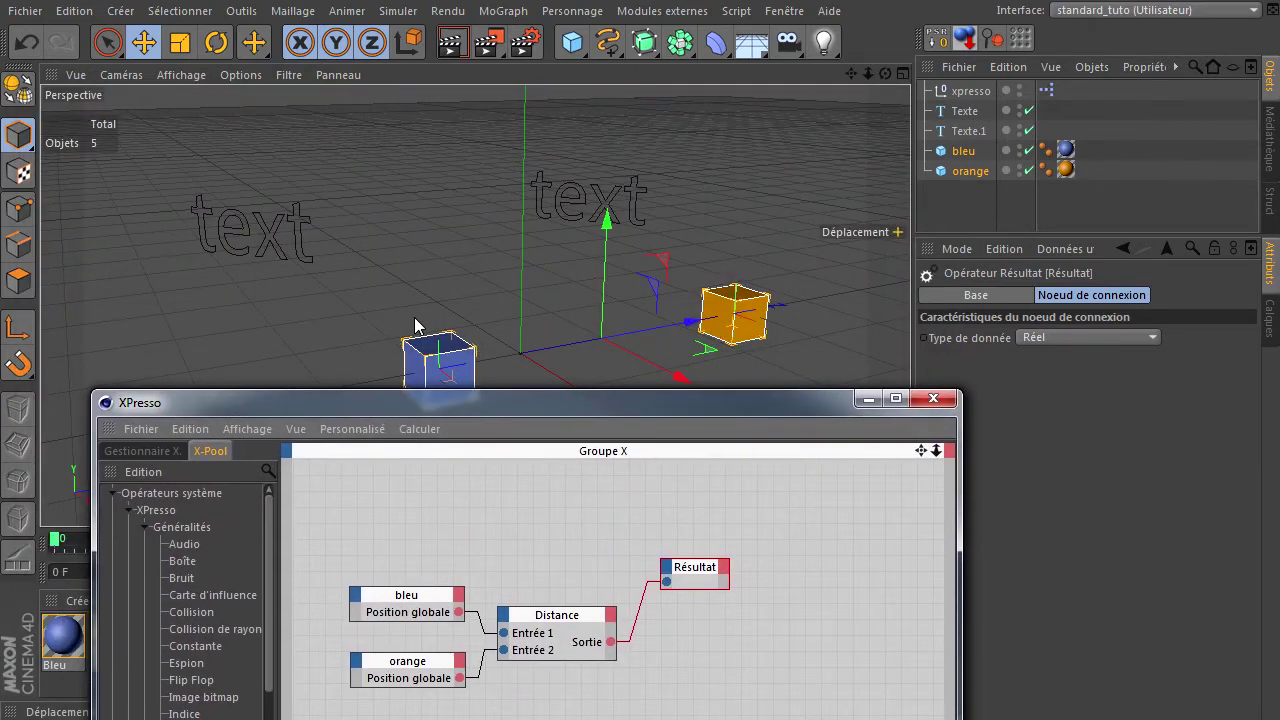
Move the blue cube along X so Résultat reads 382.661.
left_click(418, 328)
mouse_move(540, 362)
left_mouse_down()
mouse_move(592, 340)
mouse_move(515, 358)
left_mouse_up()
left_click_drag(534, 408, 489, 105)
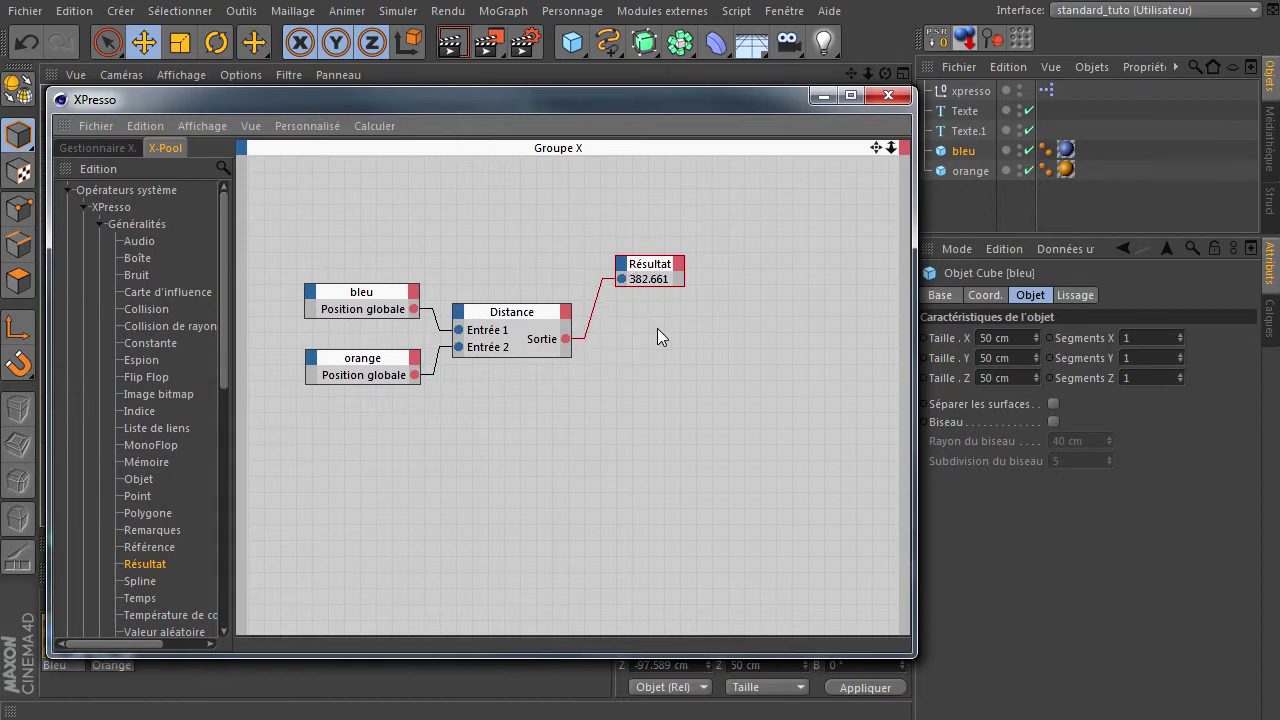
mouse_move(710, 105)
left_mouse_down()
mouse_move(719, 287)
mouse_move(733, 107)
left_mouse_up()
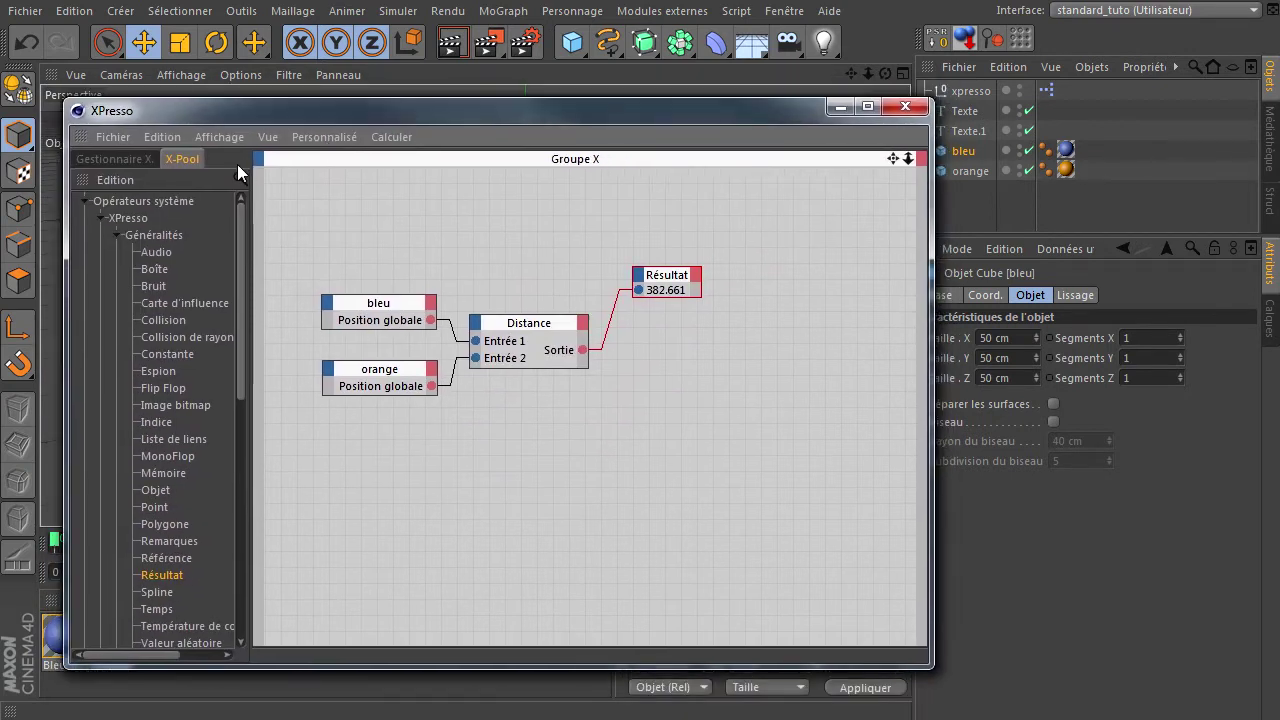
Show the Script operator group and make the XPresso editor taller.
left_click(117, 237)
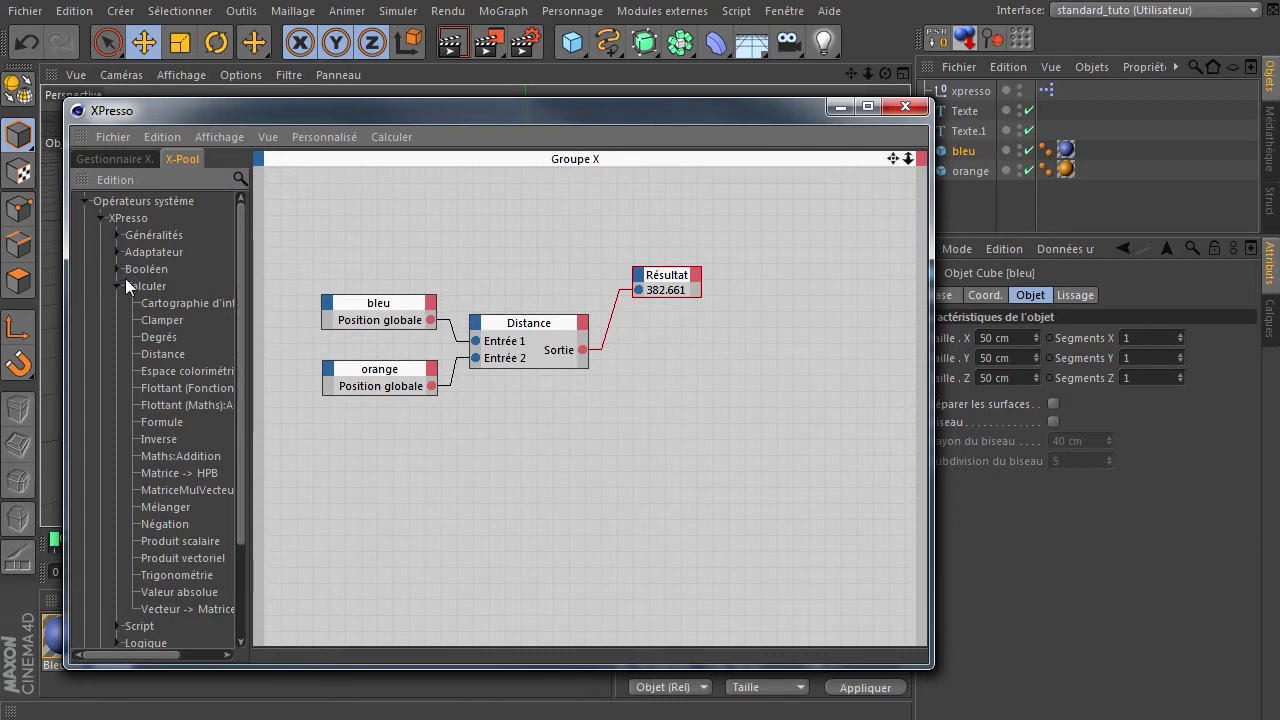
left_click(119, 288)
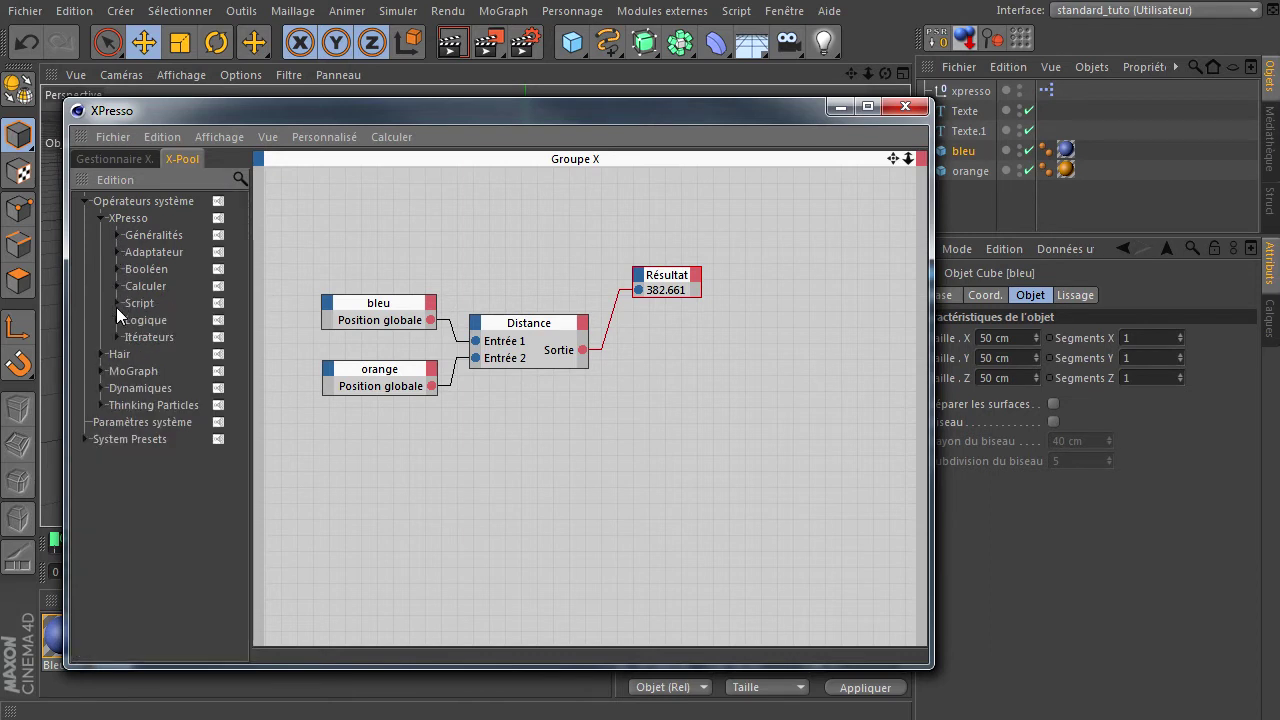
left_click(117, 303)
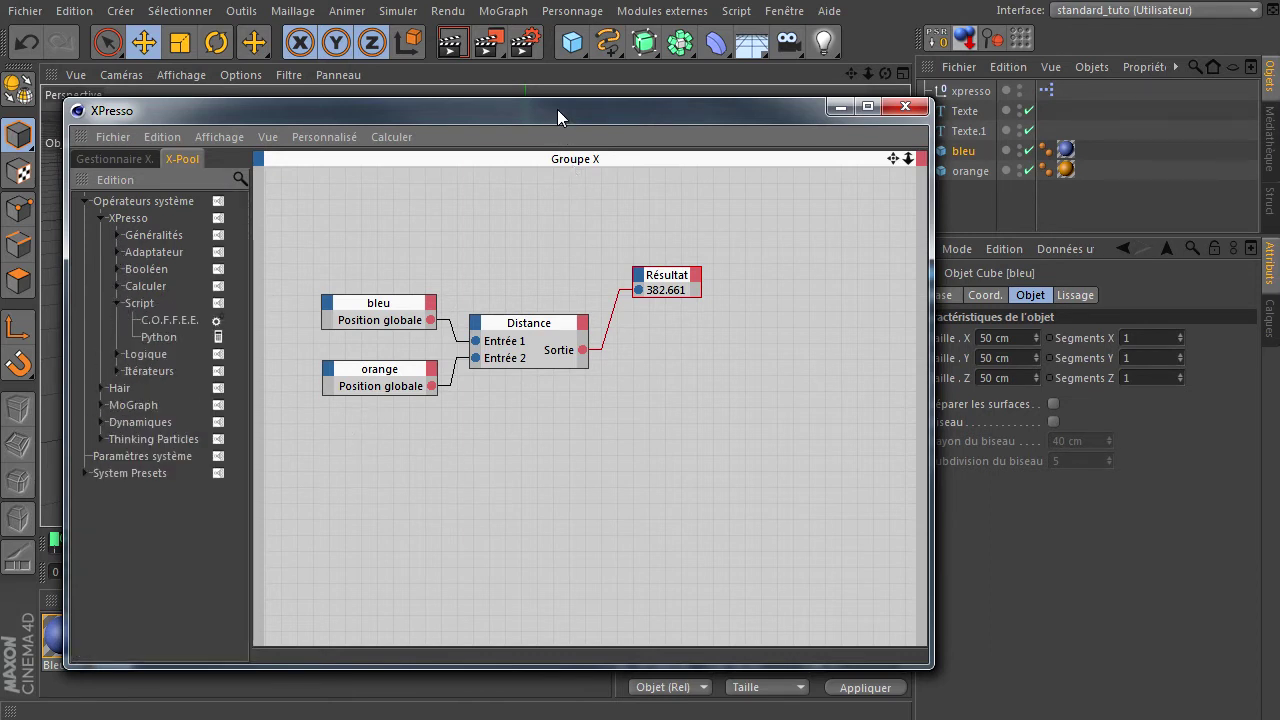
left_click_drag(557, 109, 512, 53)
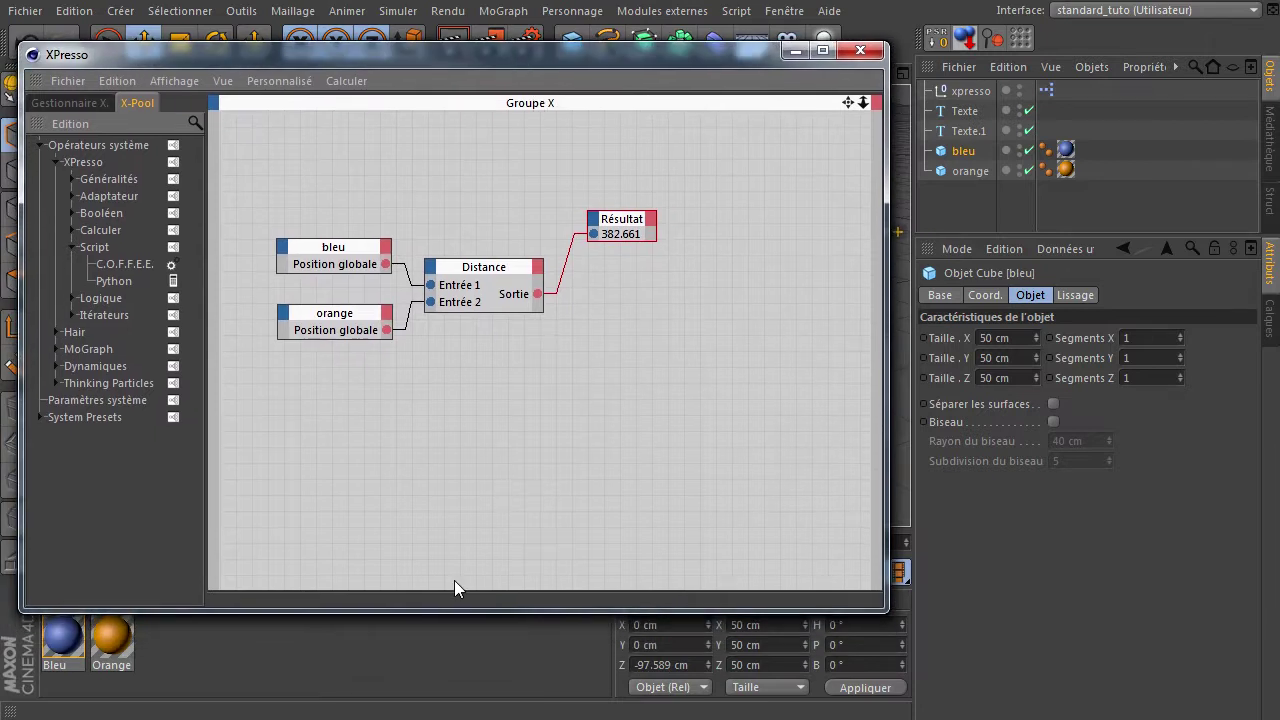
left_click_drag(434, 609, 434, 691)
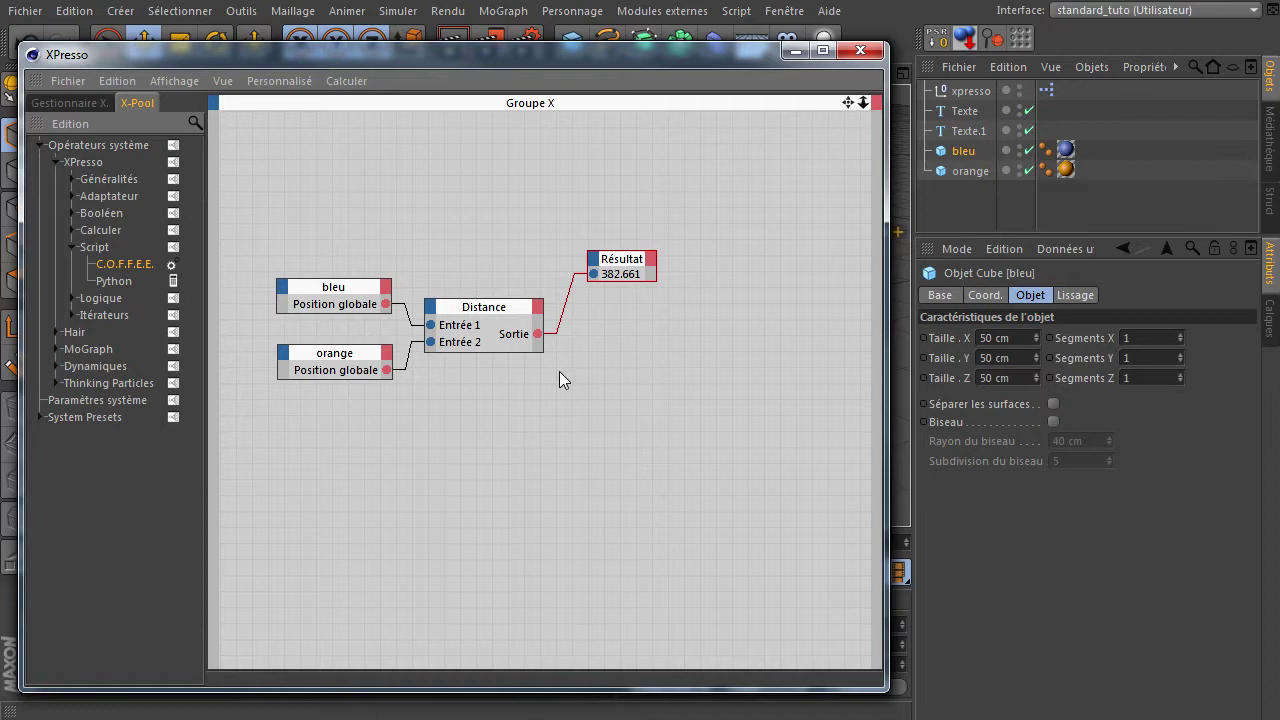
Place a C.O.F.F.E.E. node beside Résultat and show its script settings.
left_click_drag(644, 362, 644, 362)
left_click_drag(887, 378, 907, 378)
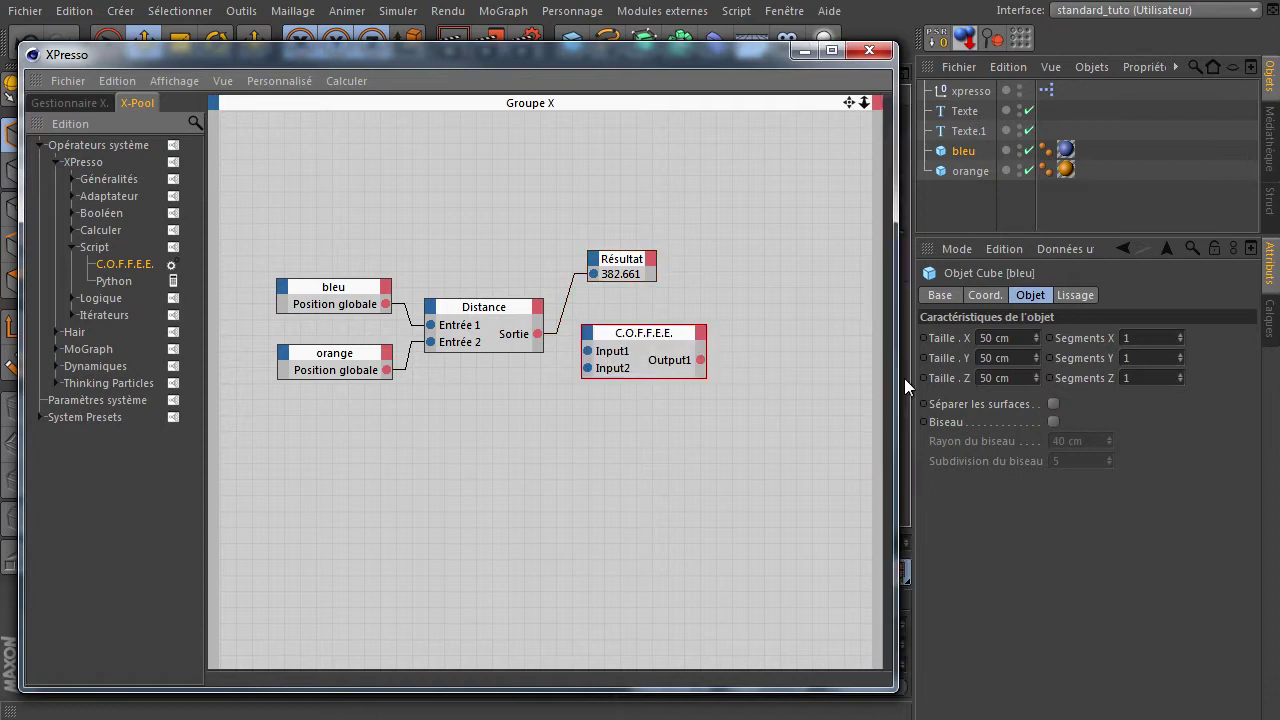
left_click_drag(650, 336, 676, 336)
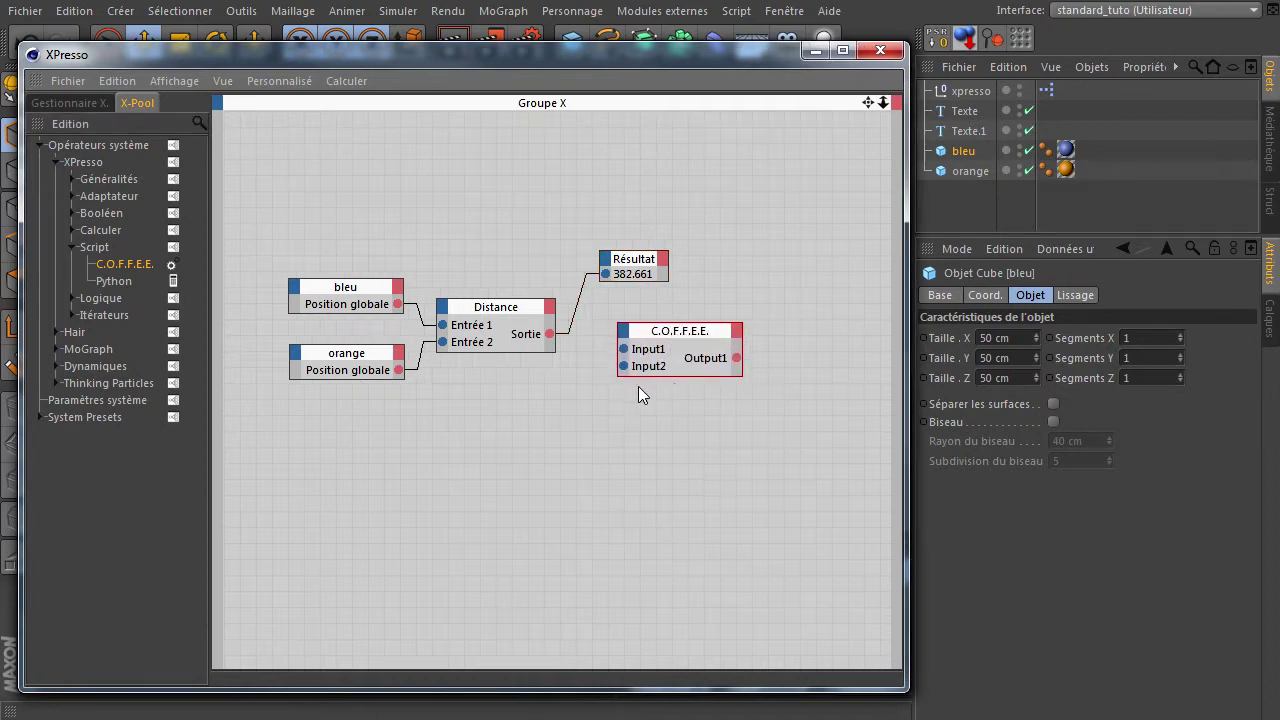
left_click(694, 355)
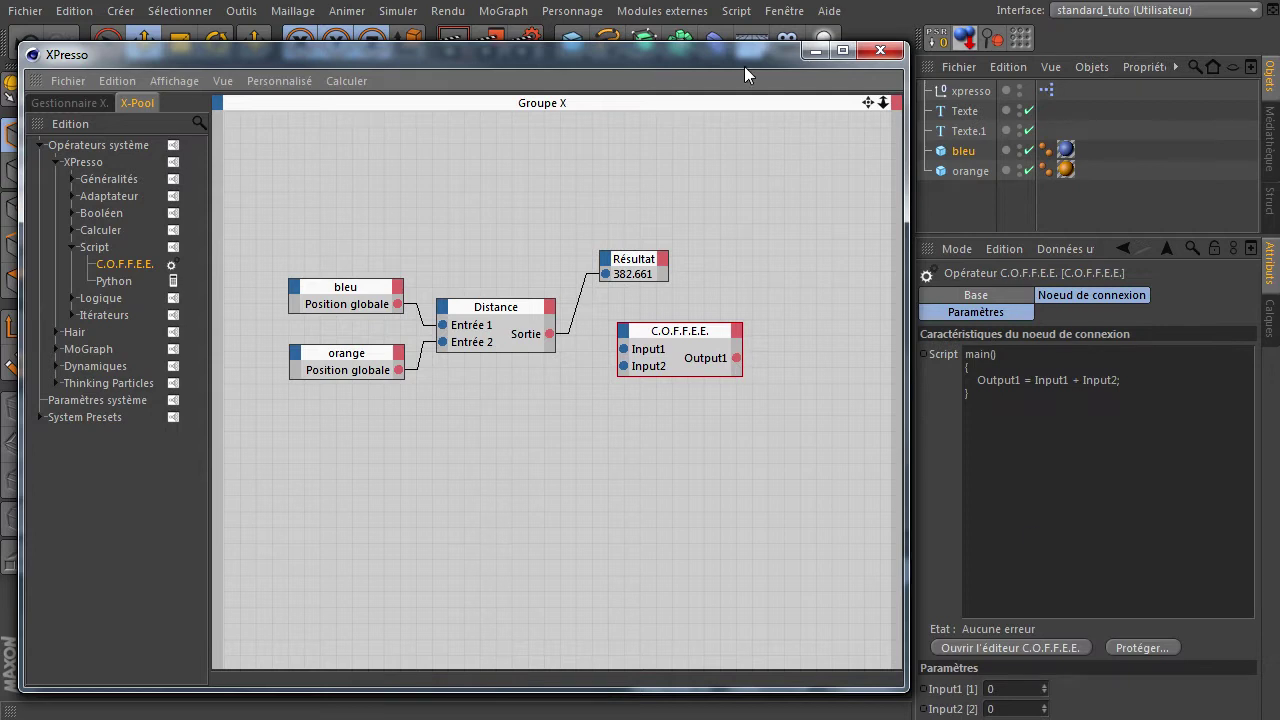
left_click_drag(735, 60, 724, 60)
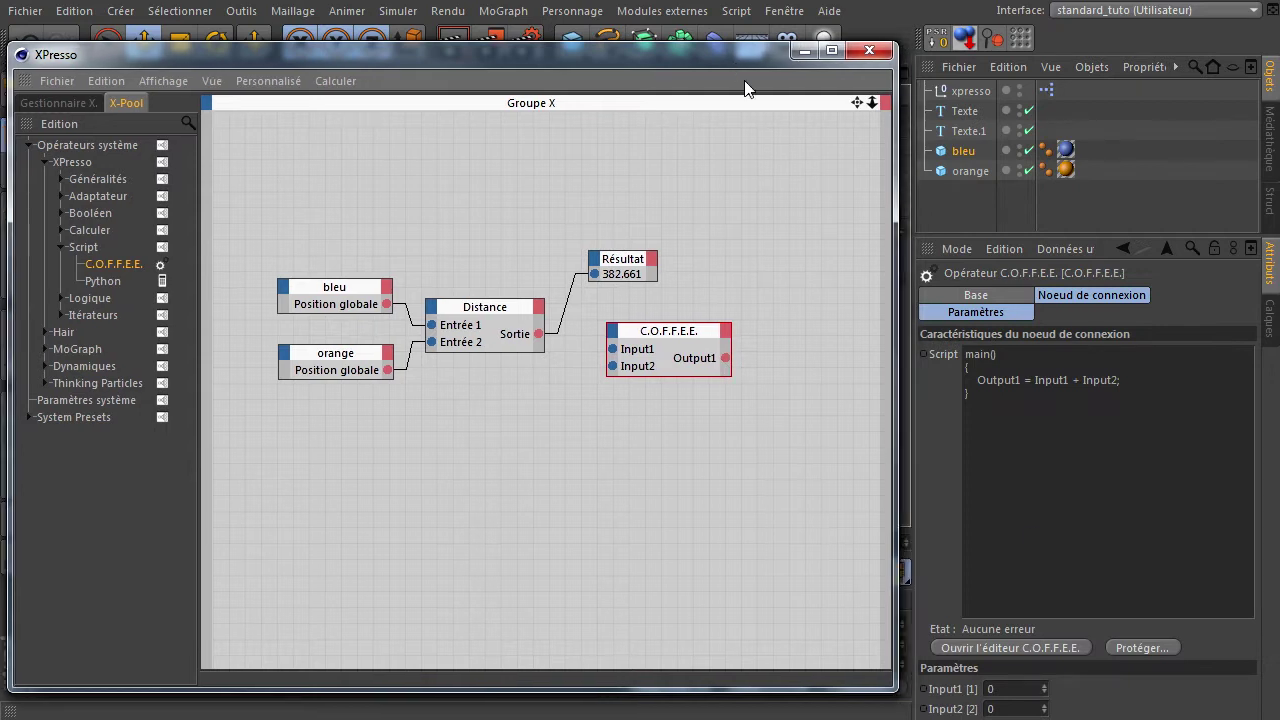
Examine the Output1, Input1 and Input2 terms of the default script.
left_click(1090, 461)
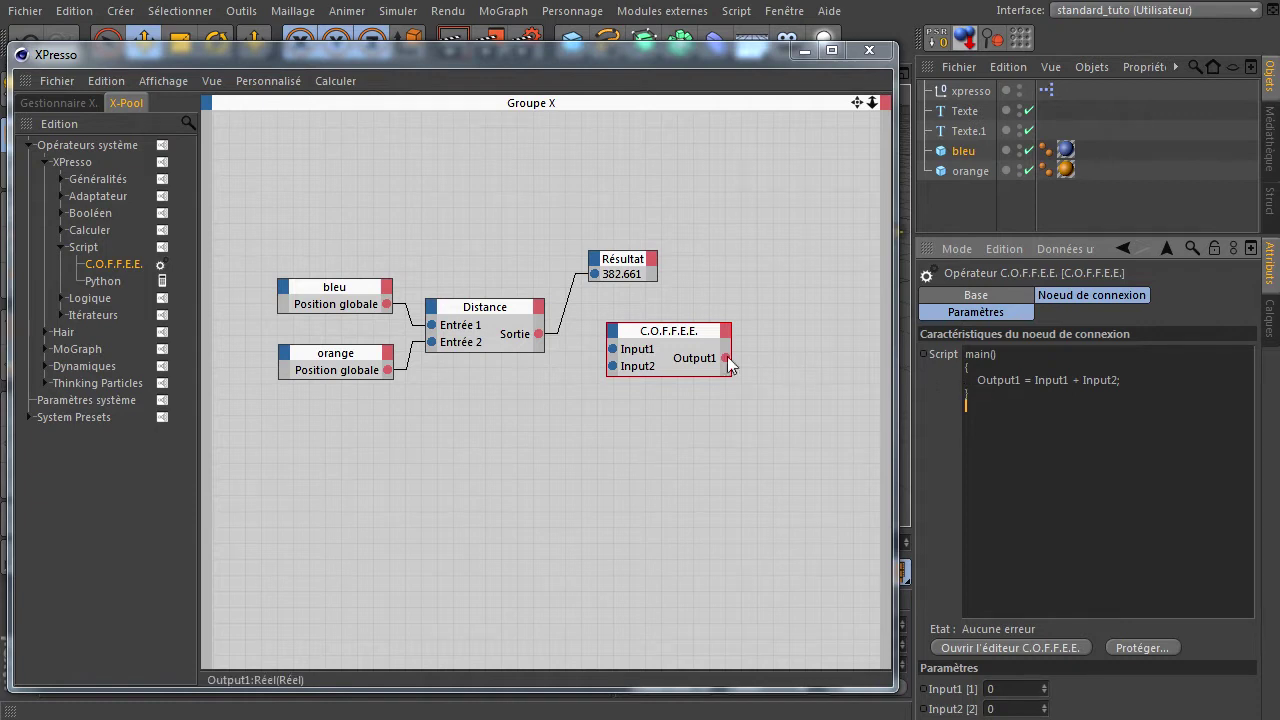
left_click_drag(663, 340, 664, 357)
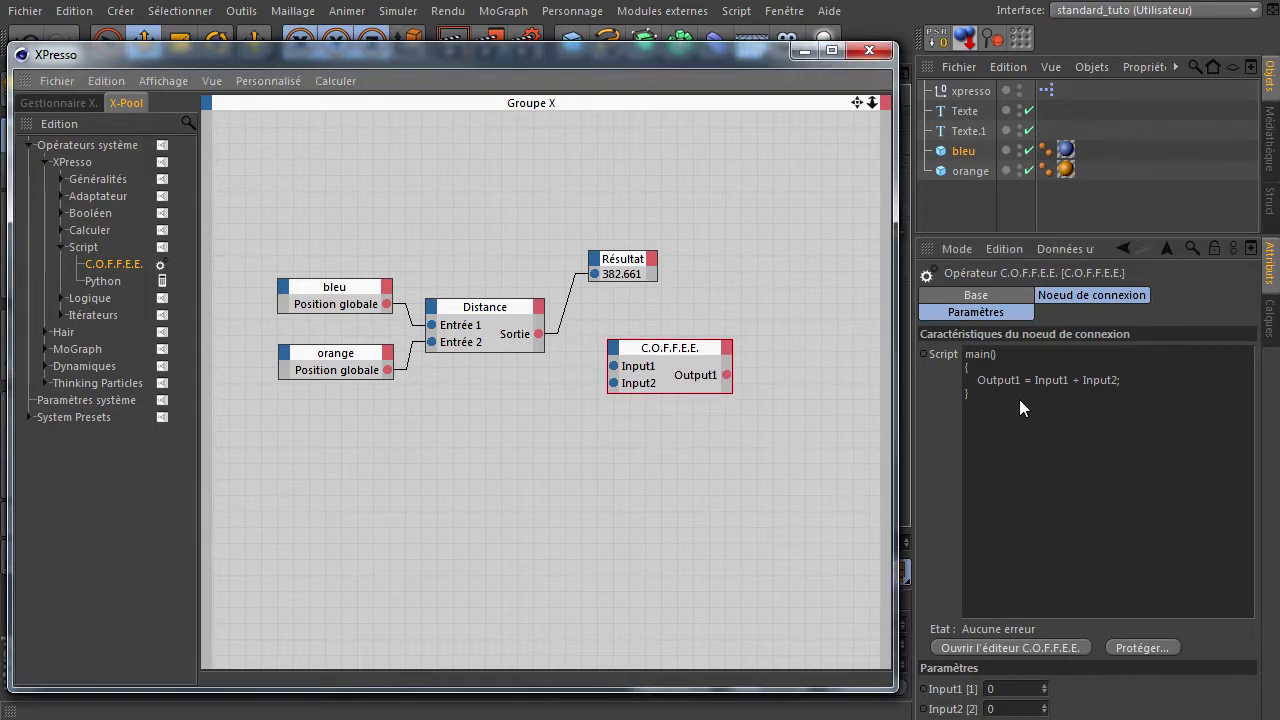
double_click(995, 381)
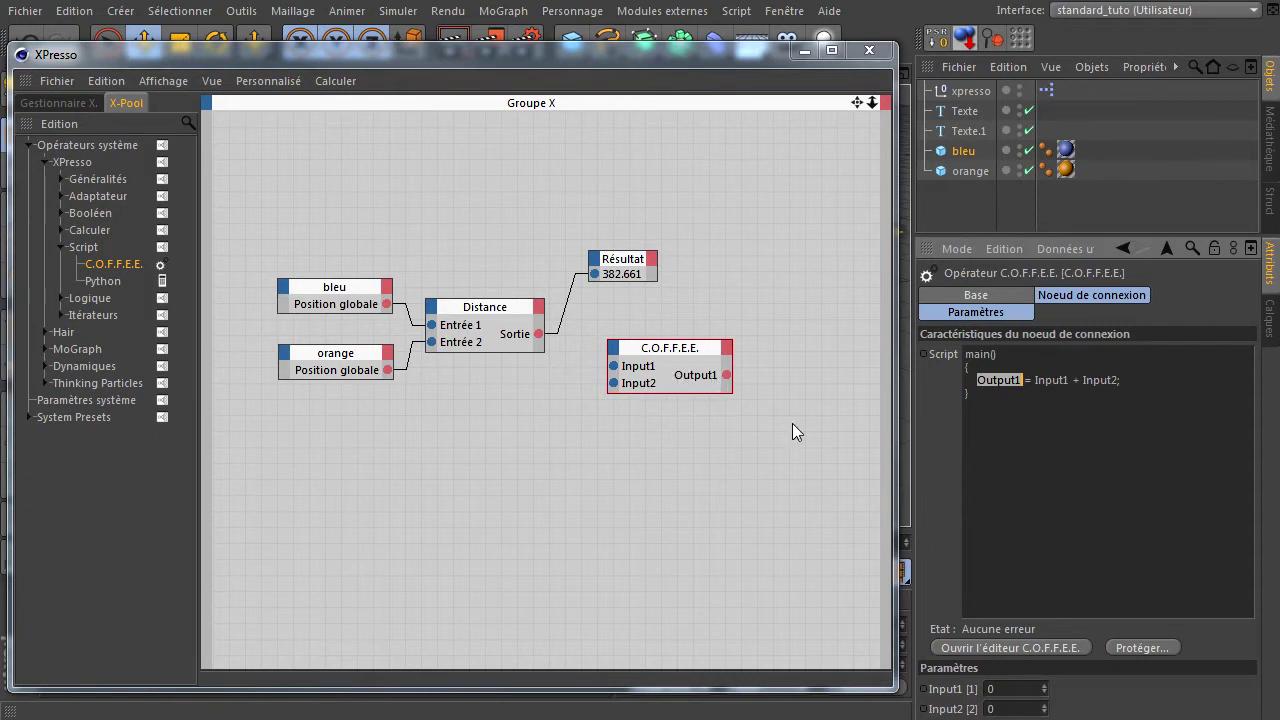
left_click(1052, 384)
double_click(1103, 385)
left_click(946, 405)
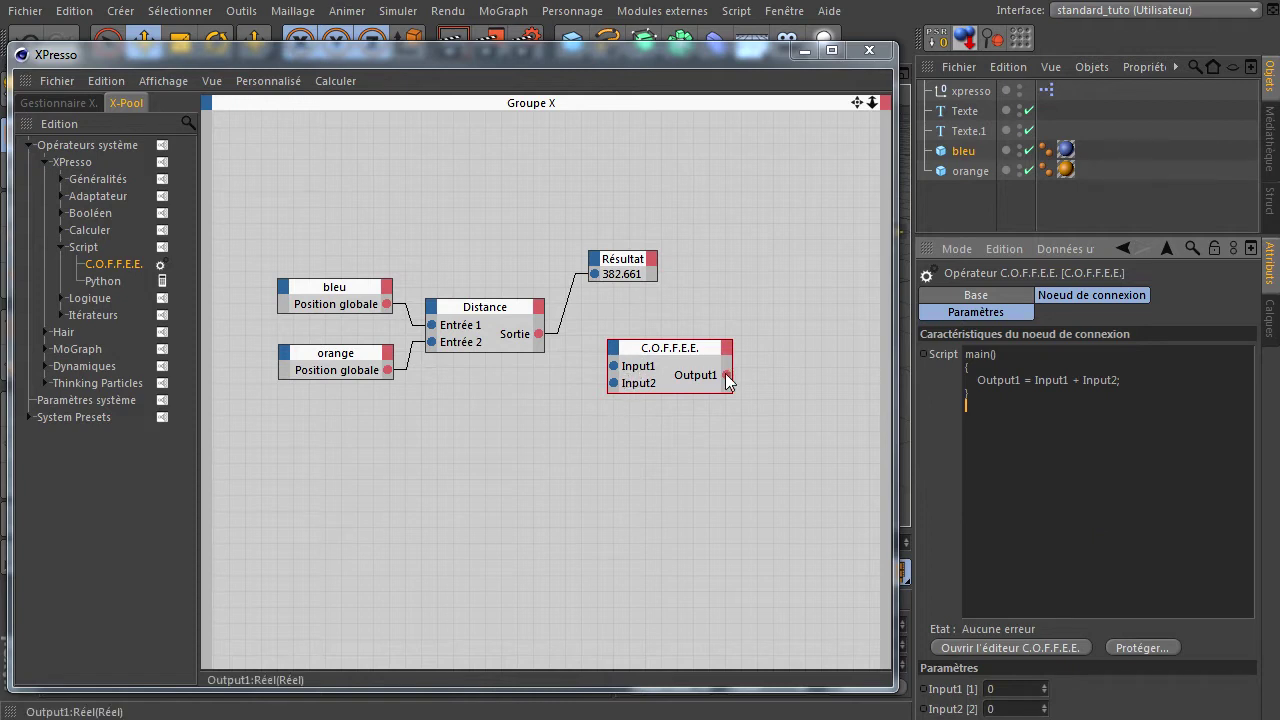
Delete the 'Output1 = Input1 + Input2;' line, leaving an empty main() body.
left_click(1154, 380)
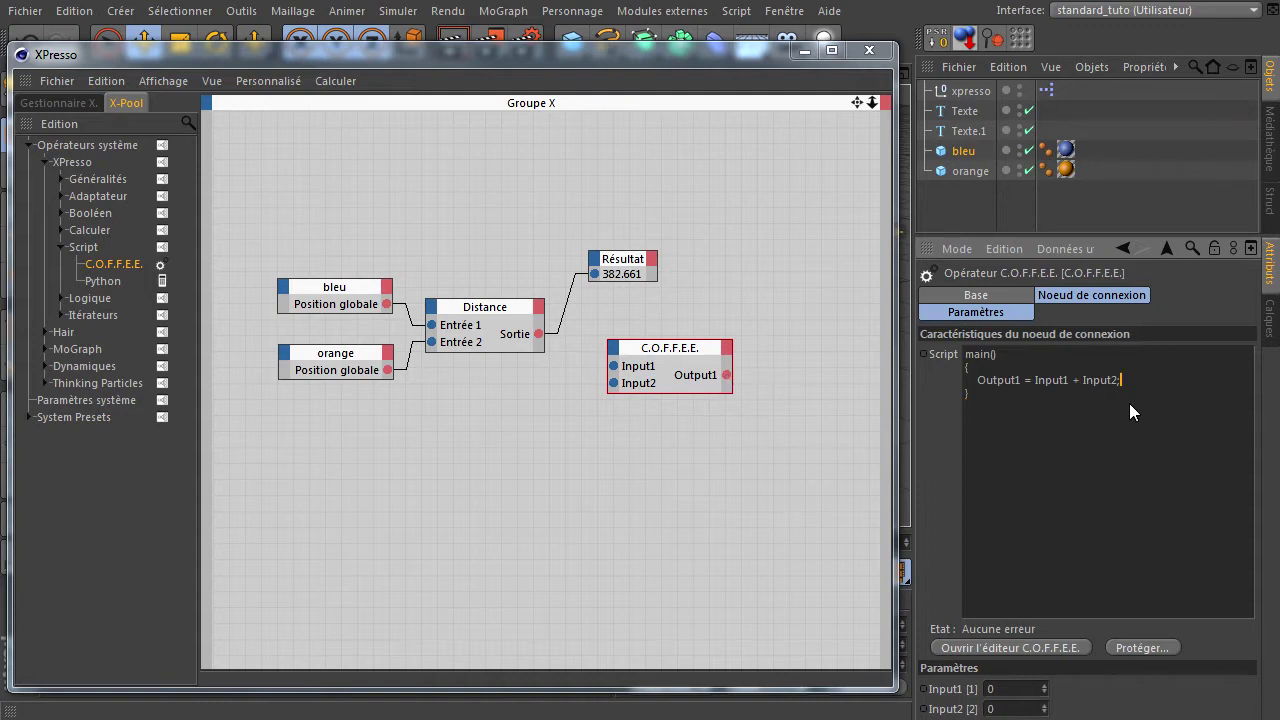
key("shift+Home")
key("BackSpace")
key("Return")
left_click(1055, 505)
Open the script in the C.O.F.F.E.E. expression editor, repositioned and enlarged.
left_click(1014, 646)
left_click_drag(261, 177, 381, 74)
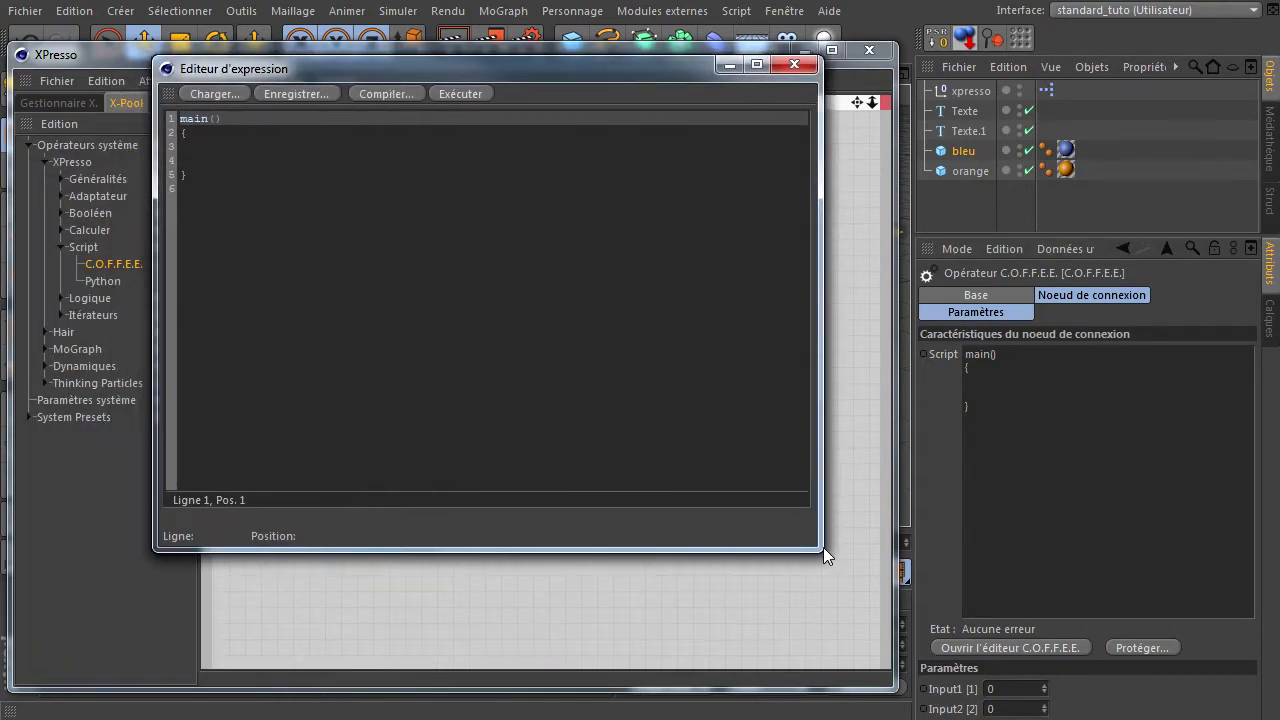
left_click_drag(820, 549, 869, 636)
mouse_move(601, 69)
left_mouse_down()
mouse_move(513, 94)
mouse_move(509, 83)
left_mouse_up()
Place the caret on the empty line 4 of the main() script.
left_click(479, 313)
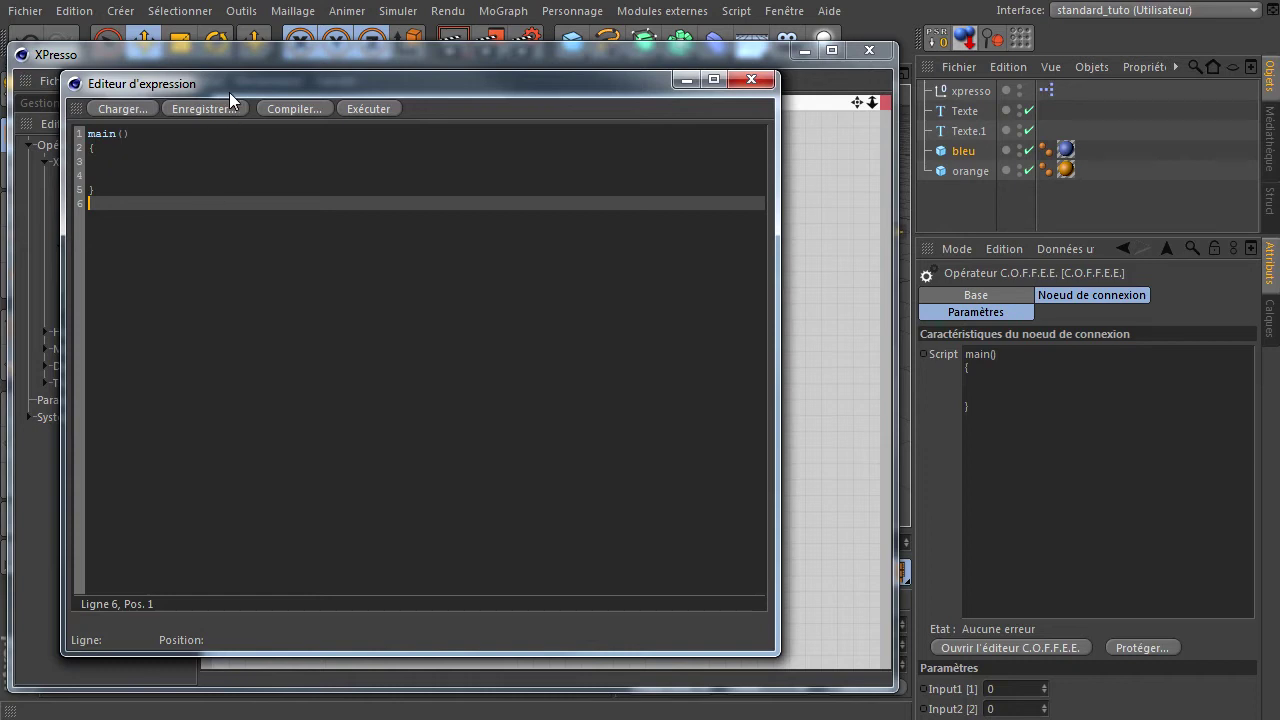
left_click_drag(229, 92, 230, 118)
double_click(104, 162)
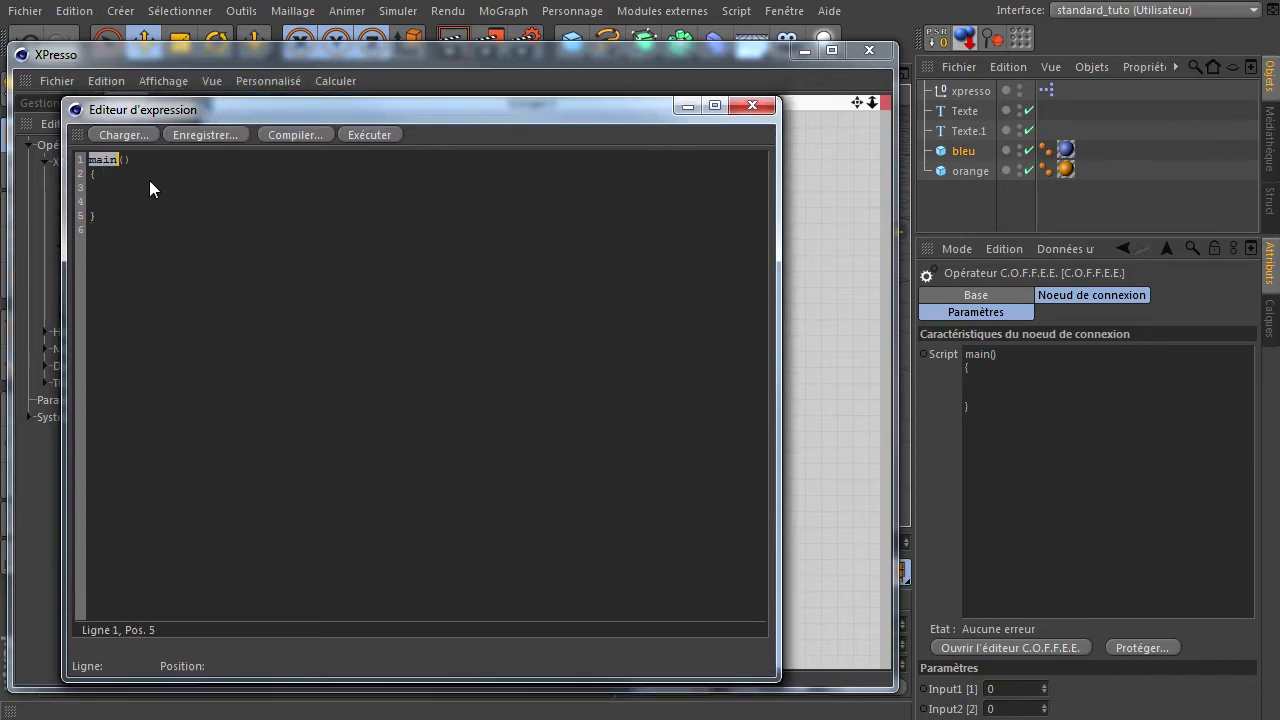
left_click(170, 201)
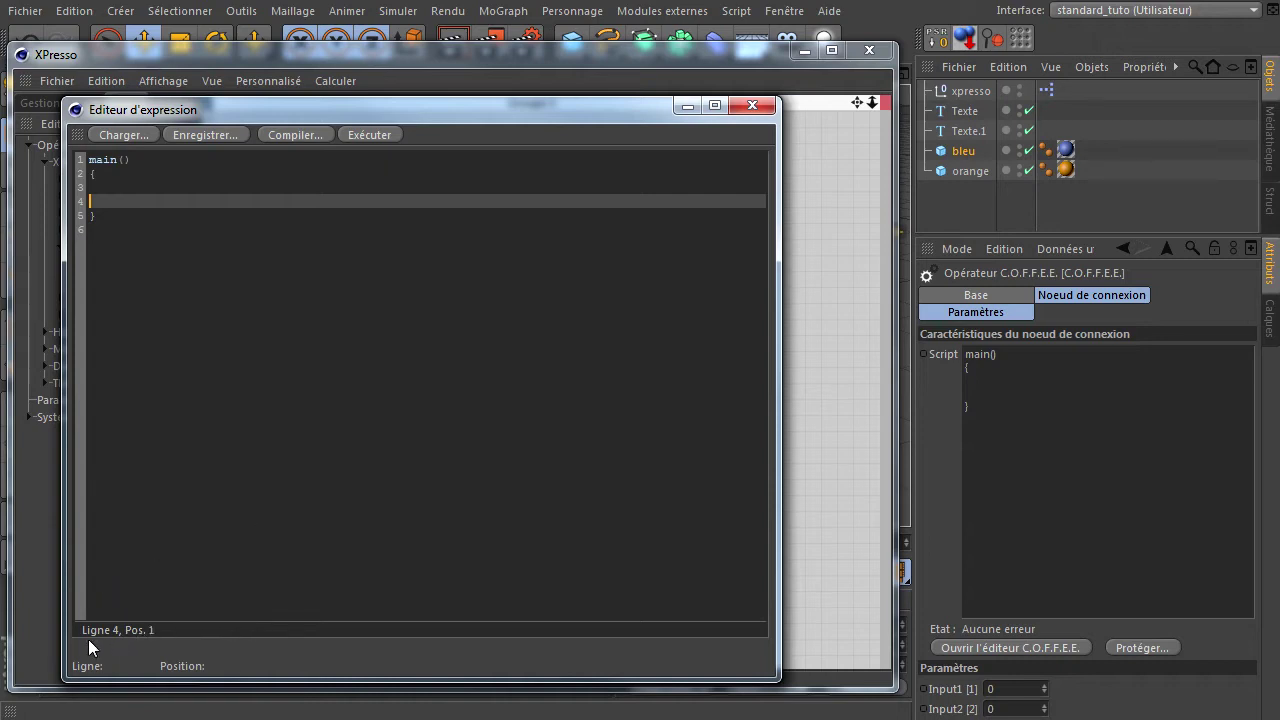
left_click(159, 187)
left_click(199, 202)
key("BackSpace")
key("BackSpace")
key("BackSpace")
Inspect the details of the node's Input1 and Output1 ports.
mouse_move(391, 117)
left_mouse_down()
mouse_move(677, 102)
mouse_move(701, 416)
mouse_move(573, 416)
left_mouse_up()
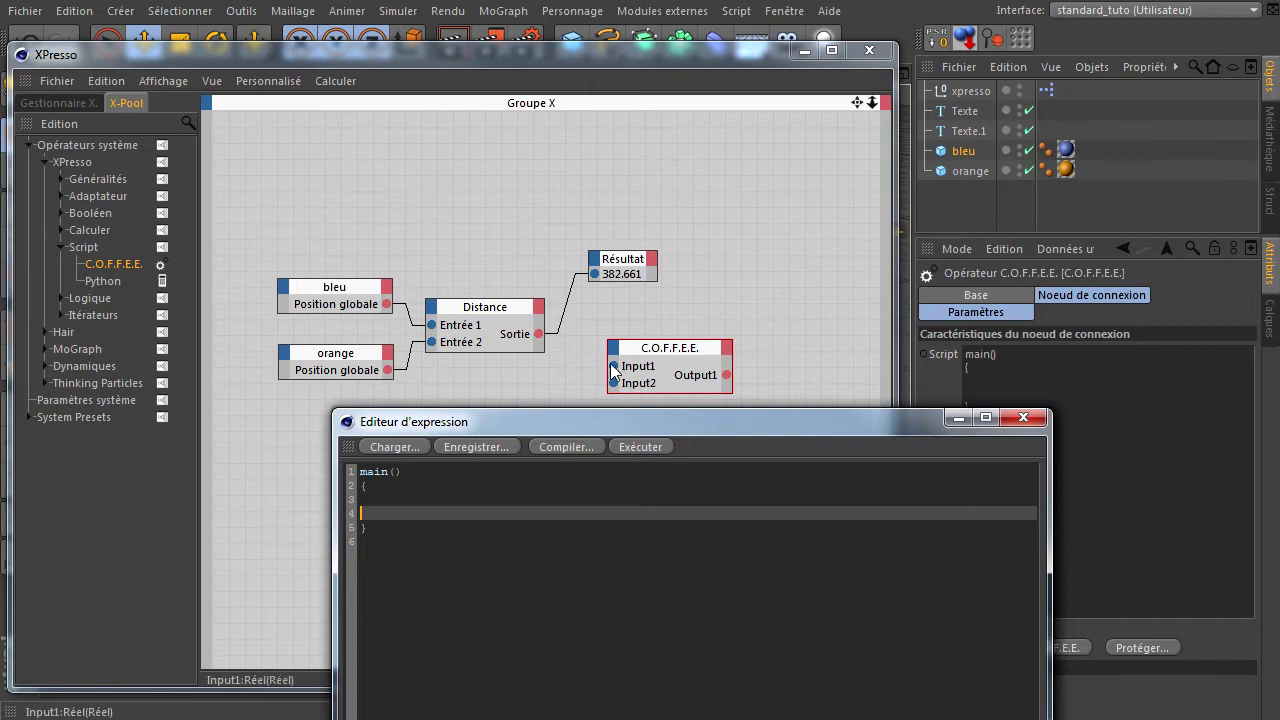
right_click(614, 365)
left_click(630, 377)
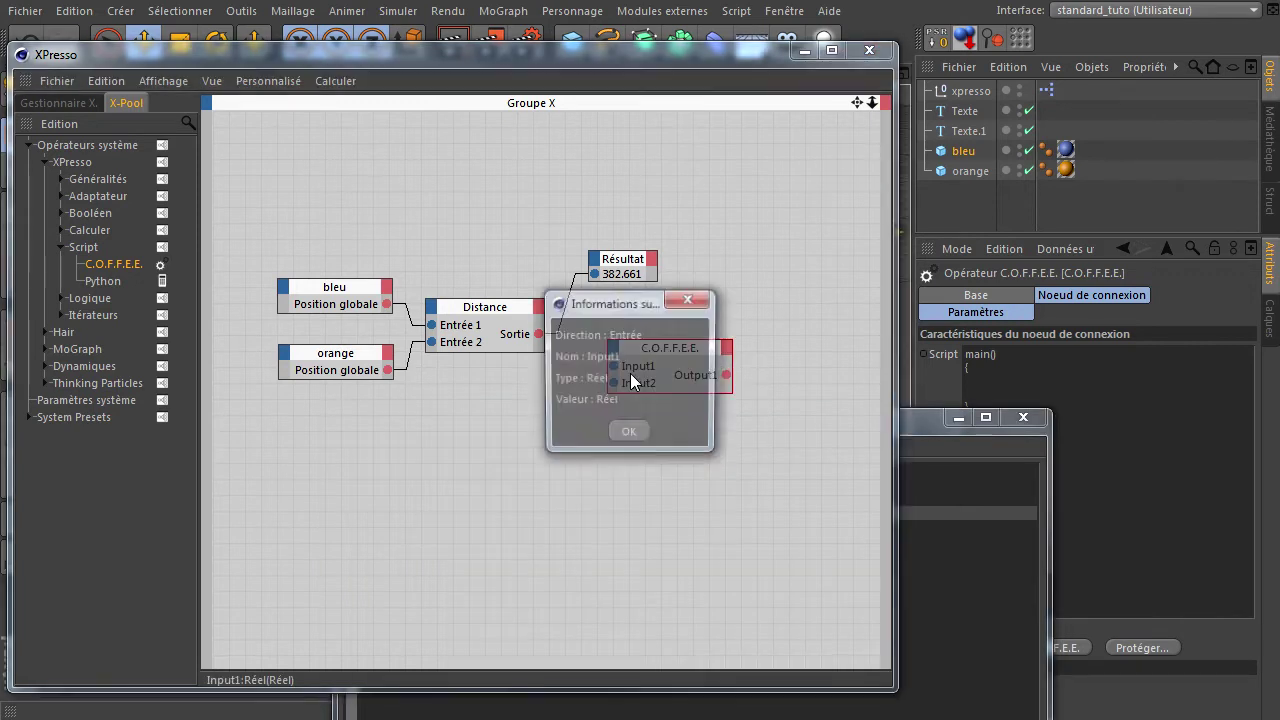
left_click(628, 434)
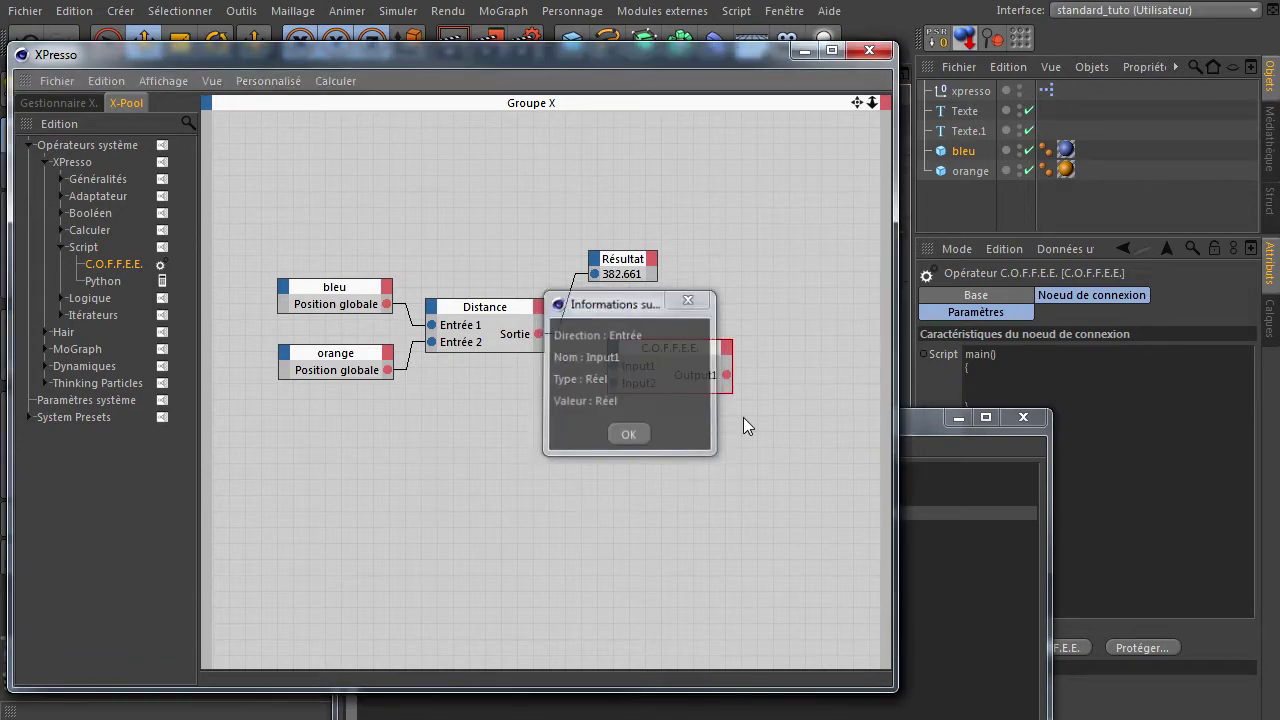
right_click(726, 376)
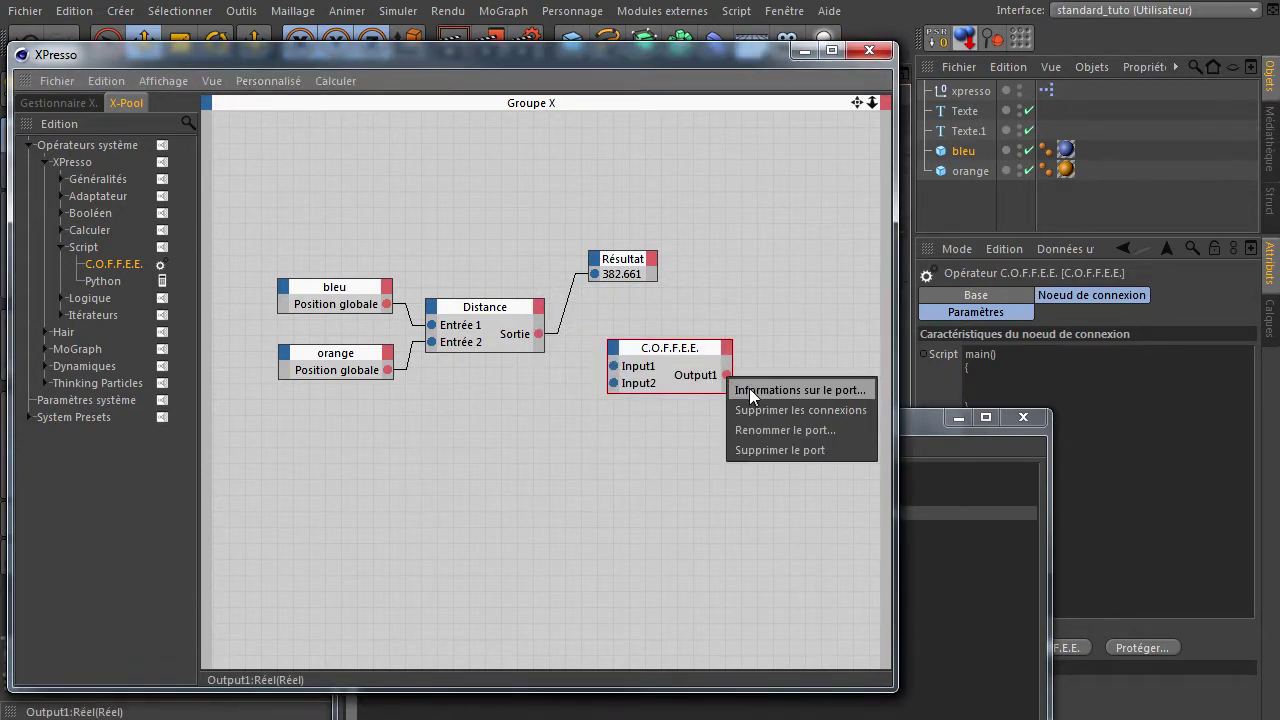
left_click(752, 389)
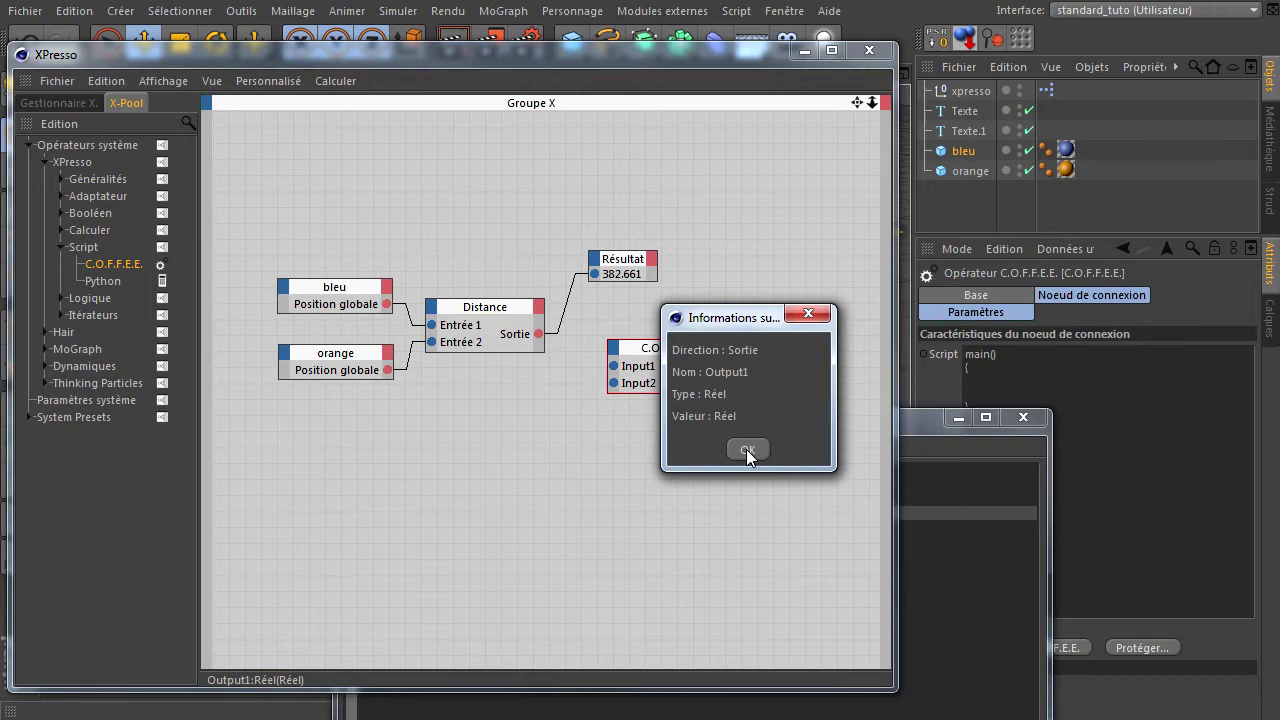
left_click(746, 449)
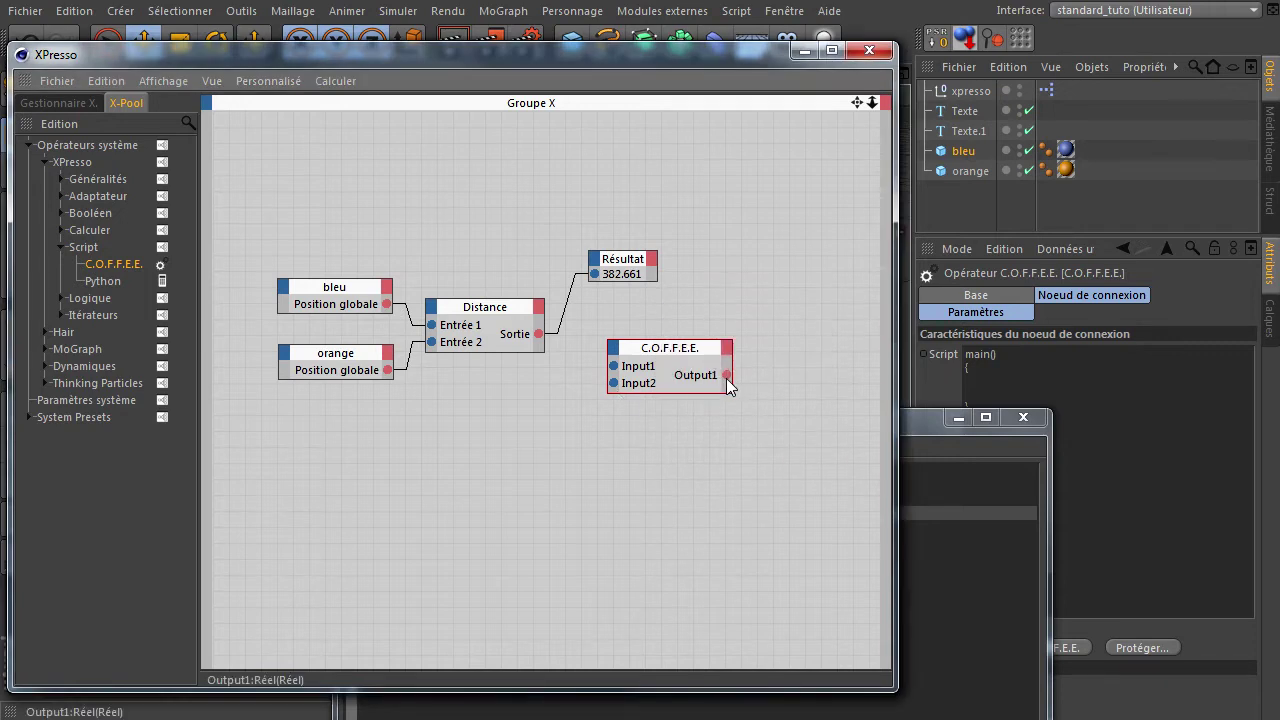
Replace the real-number Output1 port with a Texte output port.
right_click(726, 378)
left_click(758, 385)
left_click(722, 349)
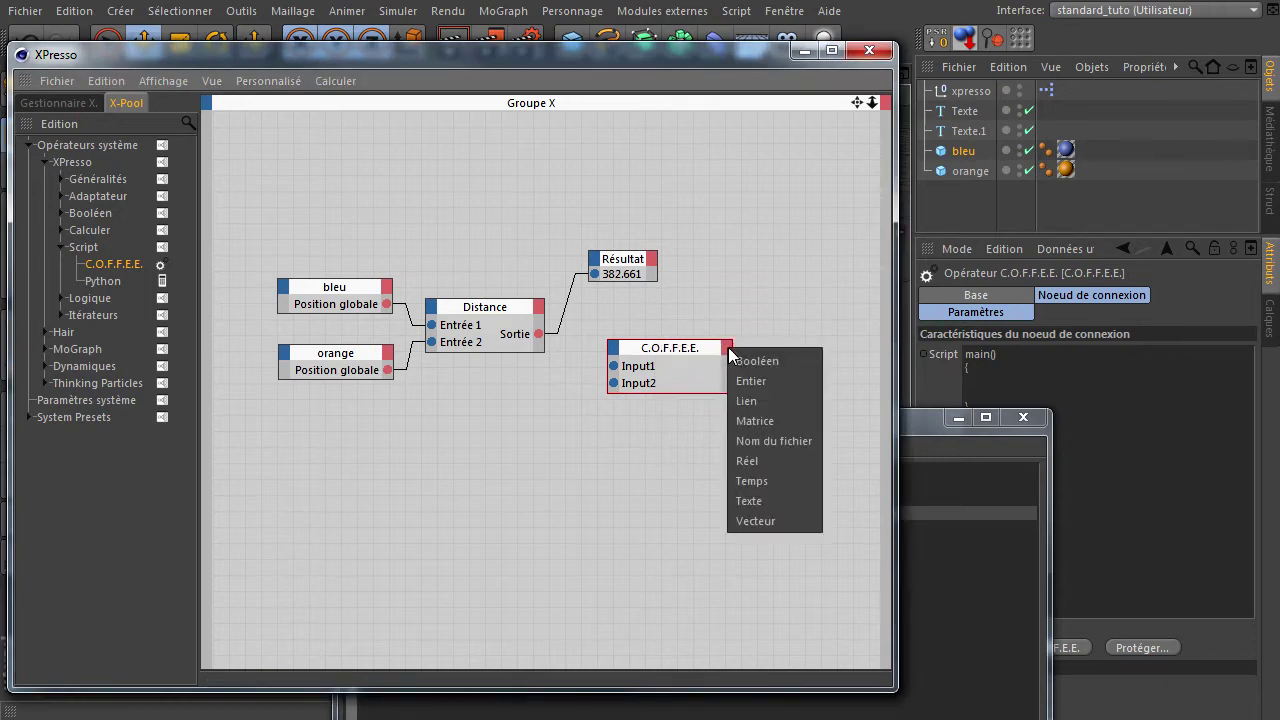
left_click(769, 500)
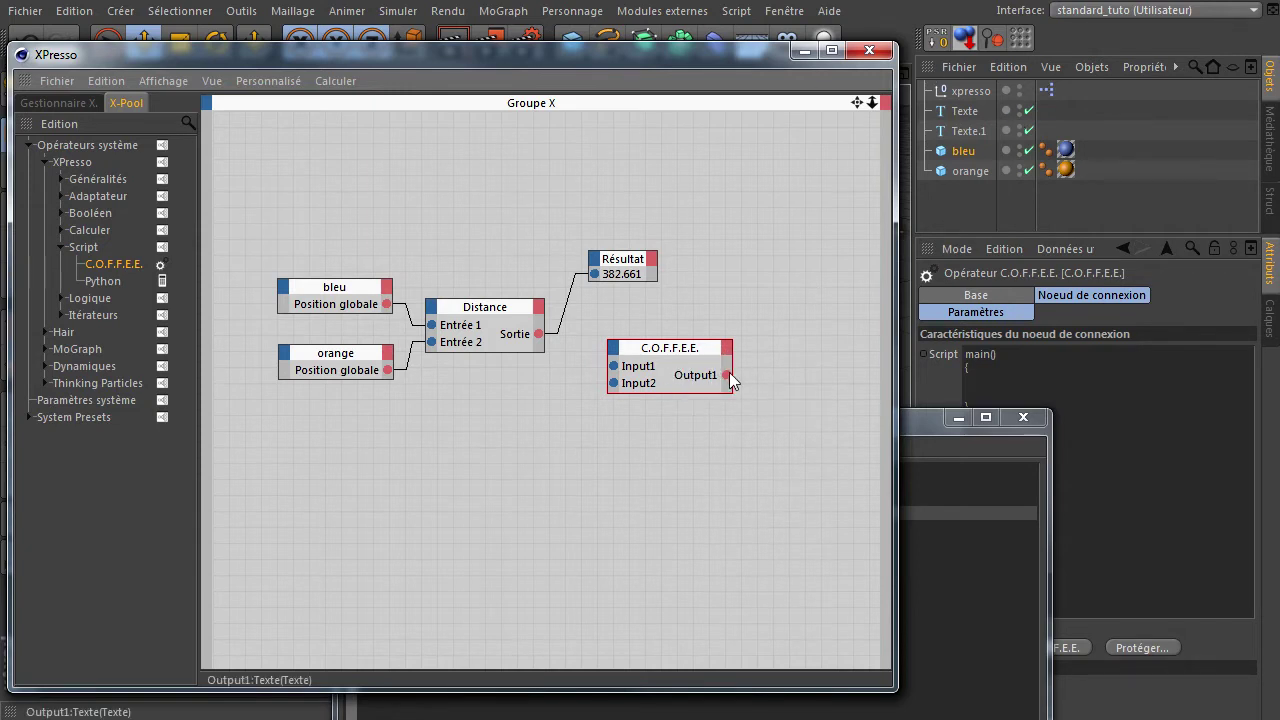
Arrange the expression editor beside the XPresso window so both are visible.
mouse_move(903, 426)
left_mouse_down()
mouse_move(641, 112)
mouse_move(1027, 109)
left_mouse_up()
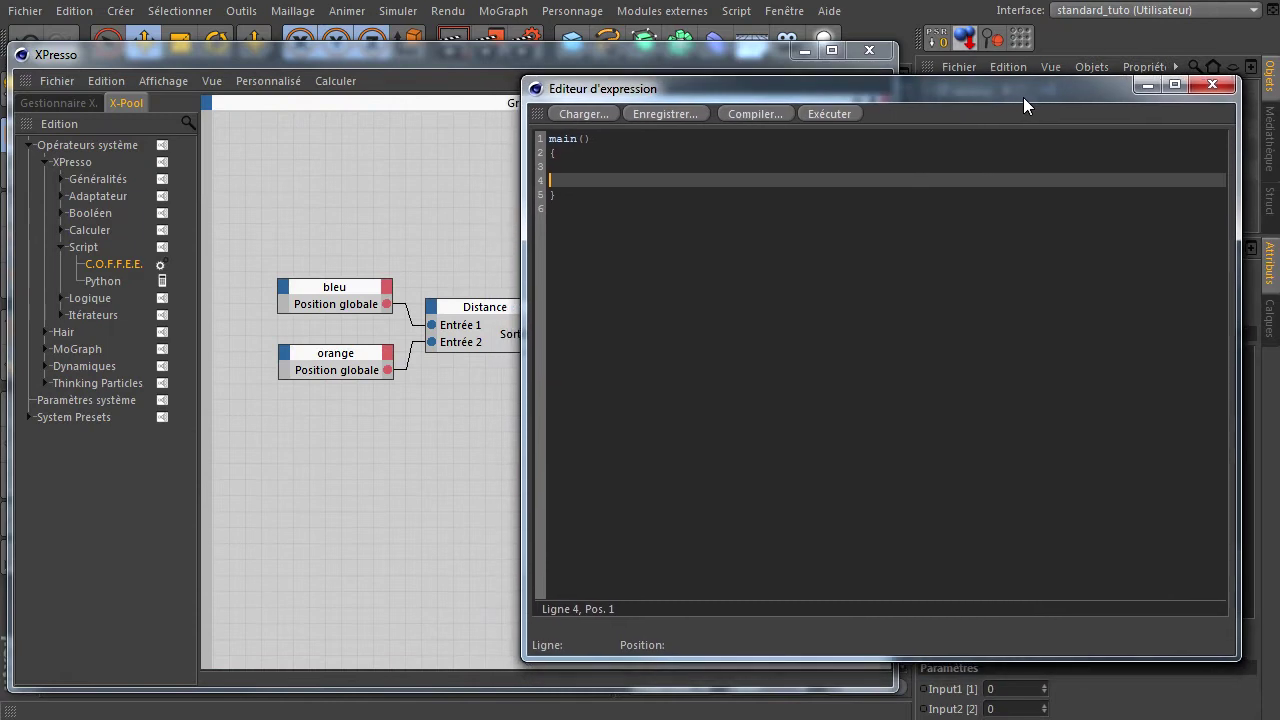
mouse_move(521, 388)
left_mouse_down()
mouse_move(679, 367)
mouse_move(663, 345)
left_mouse_up()
left_click_drag(558, 70, 424, 51)
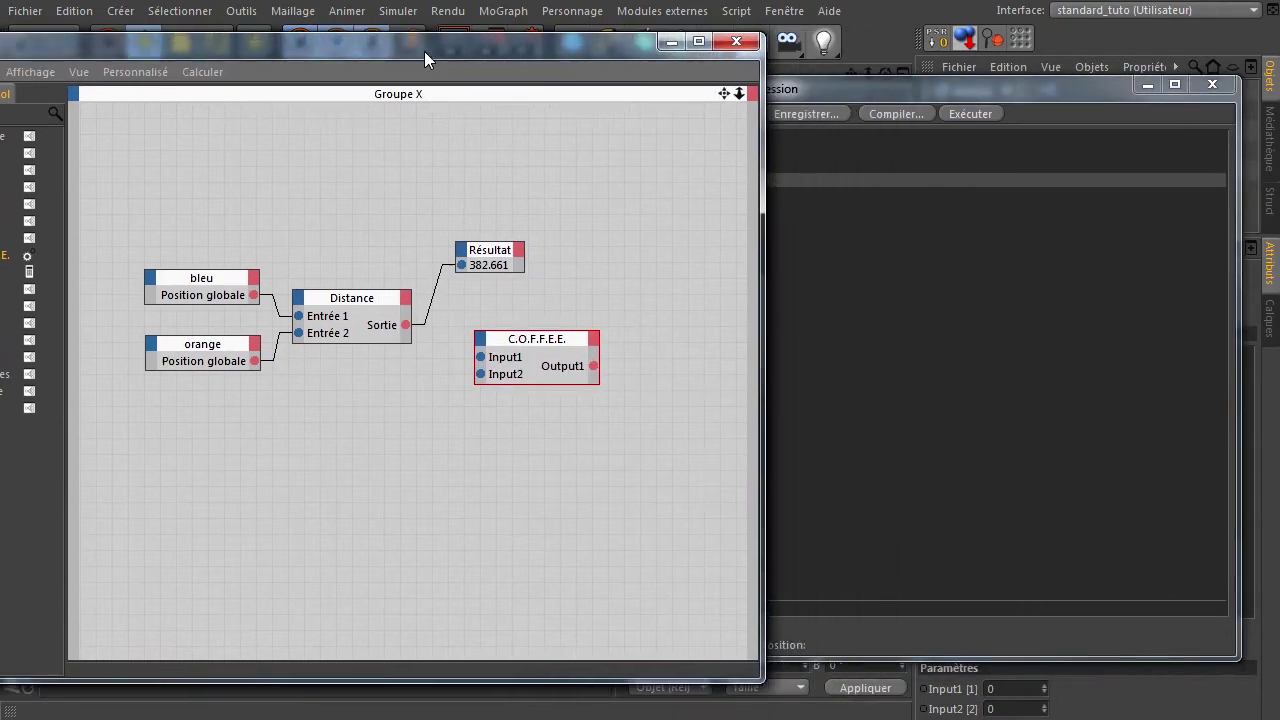
left_click(985, 313)
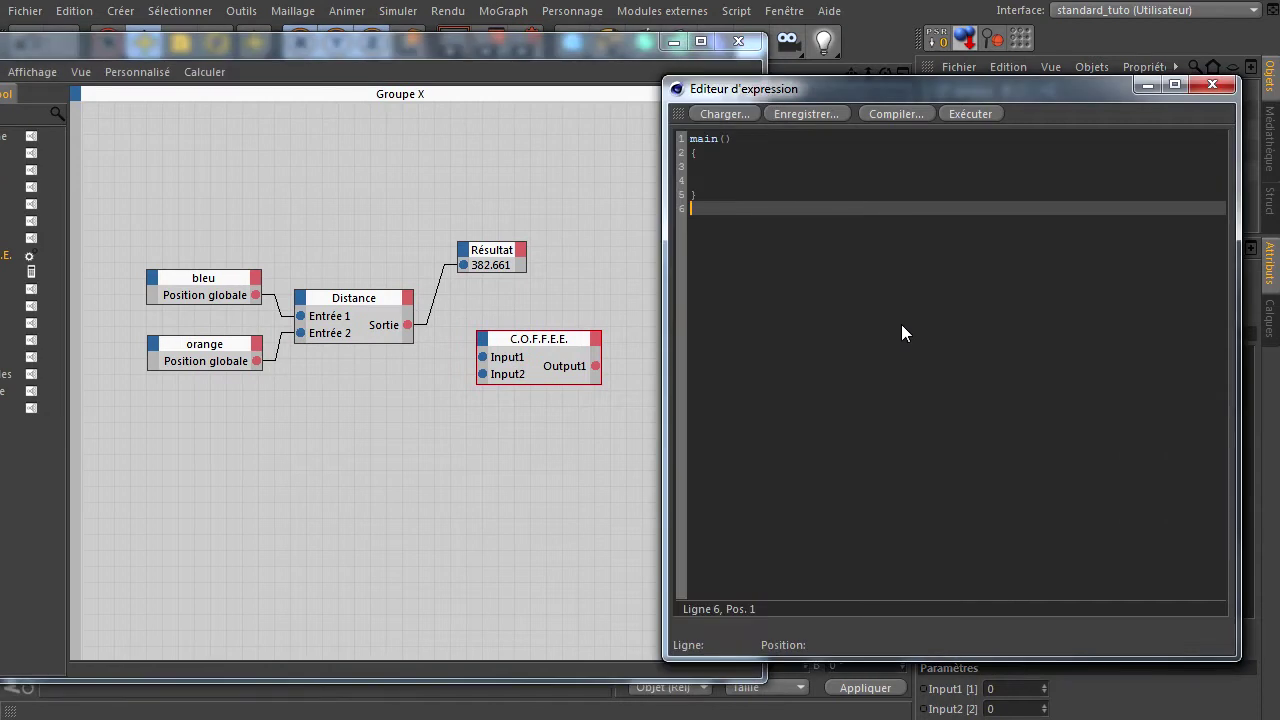
Move the caret with the arrow keys through main(), ending on empty line 3.
left_click(784, 140)
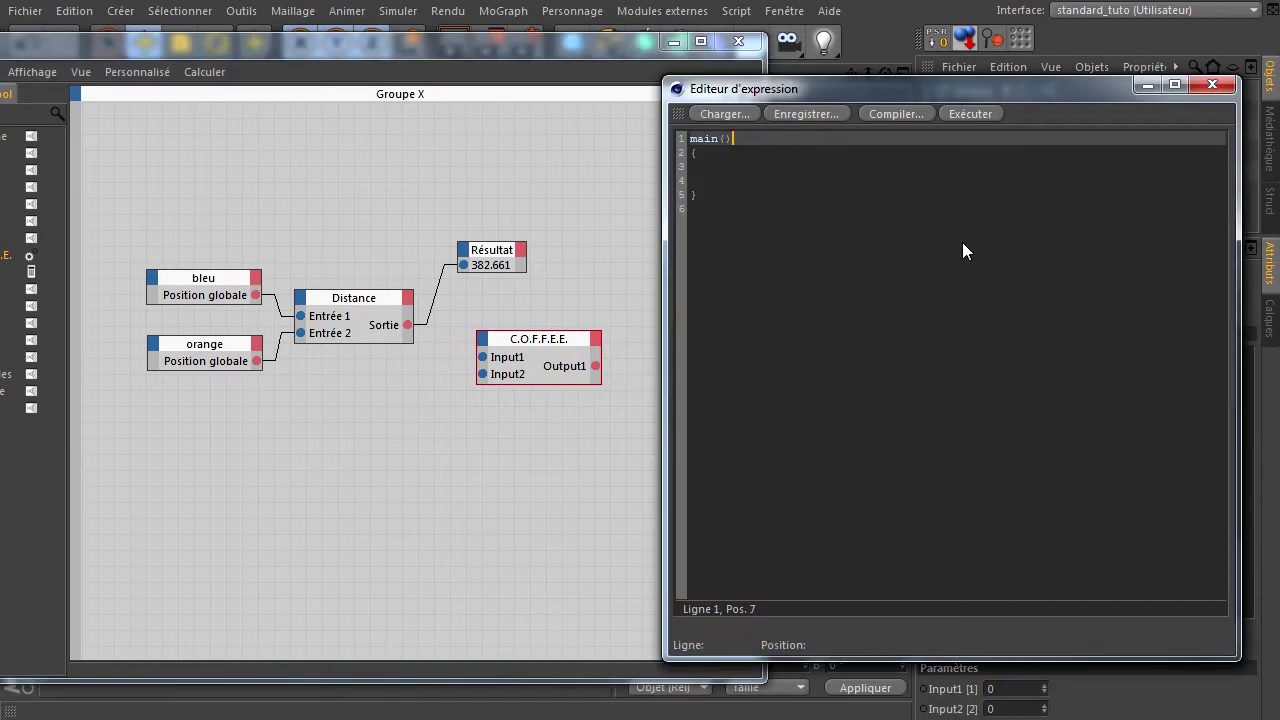
key("Right")
key("Right")
key("Right")
key("Right")
key("Right")
key("Right")
key("Down")
key("Down")
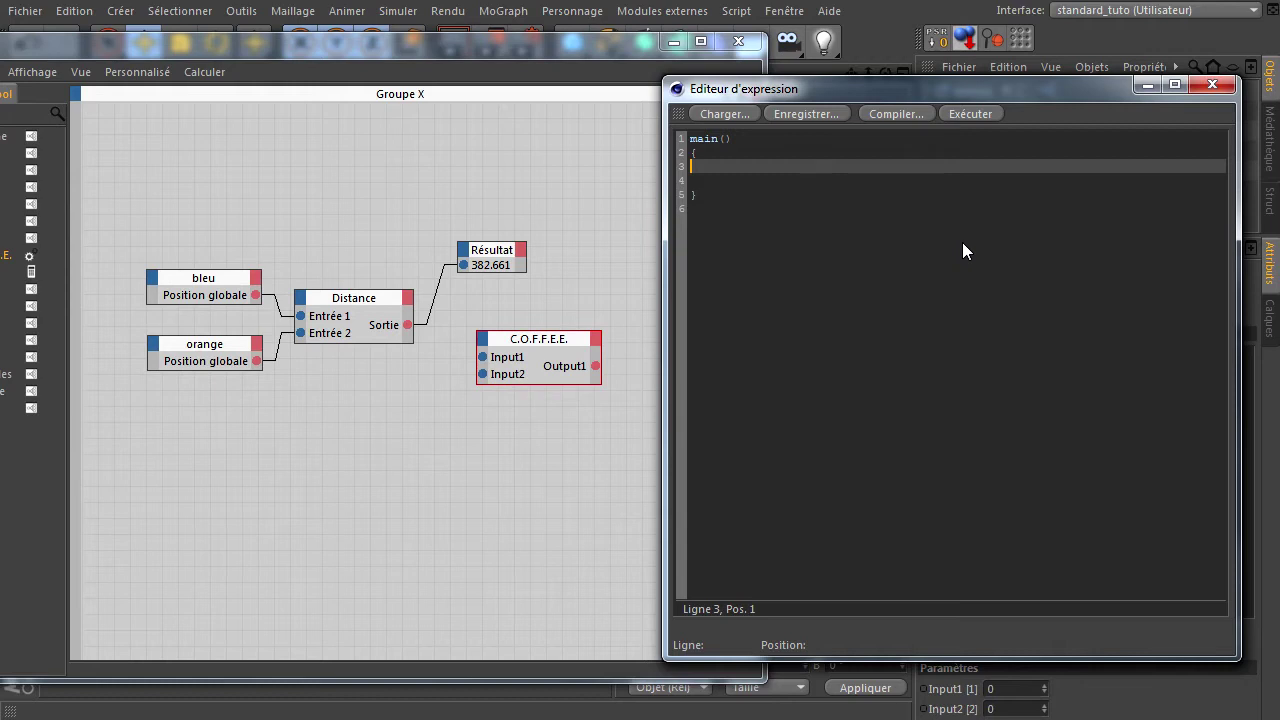
key("Up")
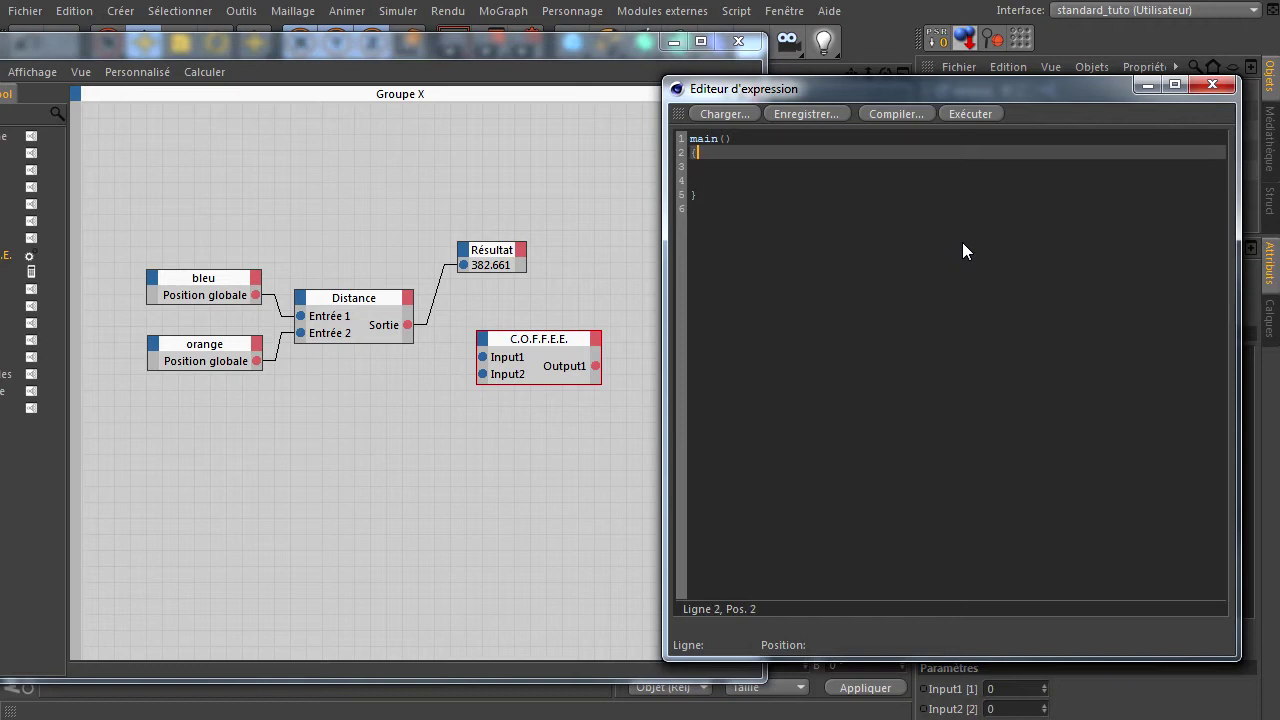
key("Up")
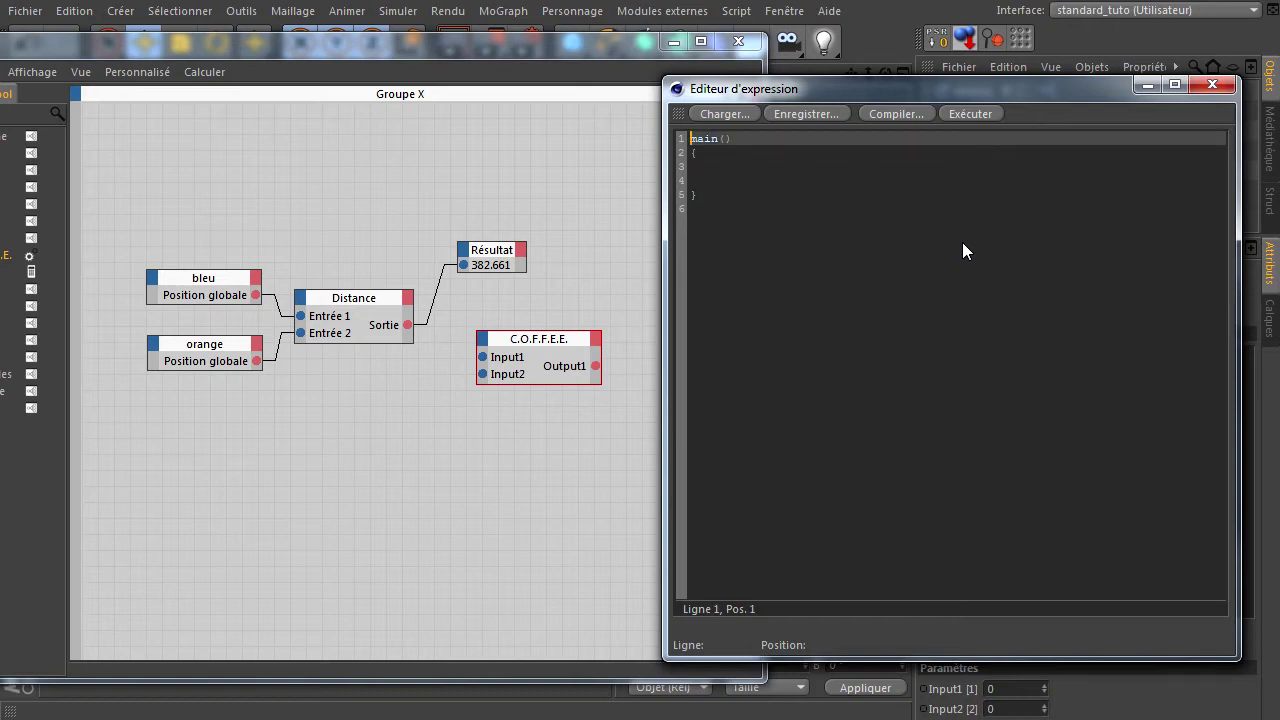
key("Right")
key("Right")
key("Right")
key("Right")
key("Right")
key("Down")
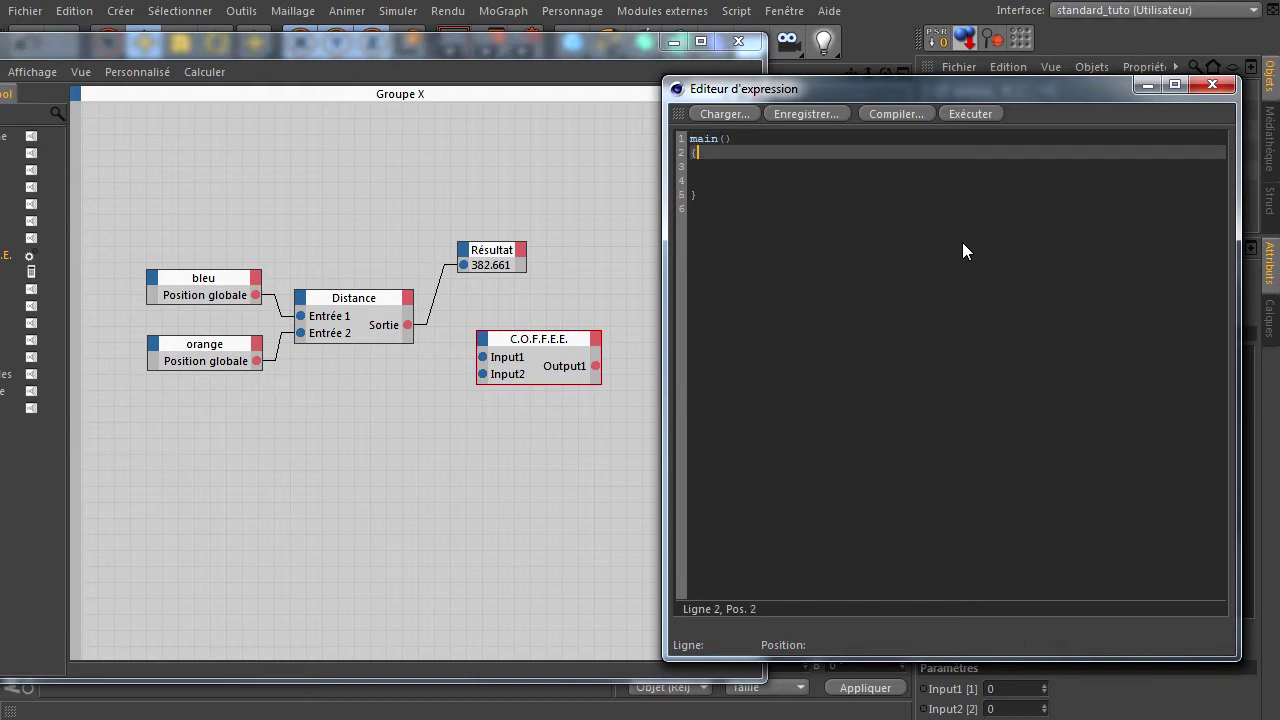
key("Down")
key("Left")
key("Down")
key("Down")
key("Down")
key("Up")
key("Up")
key("Down")
key("Down")
key("Down")
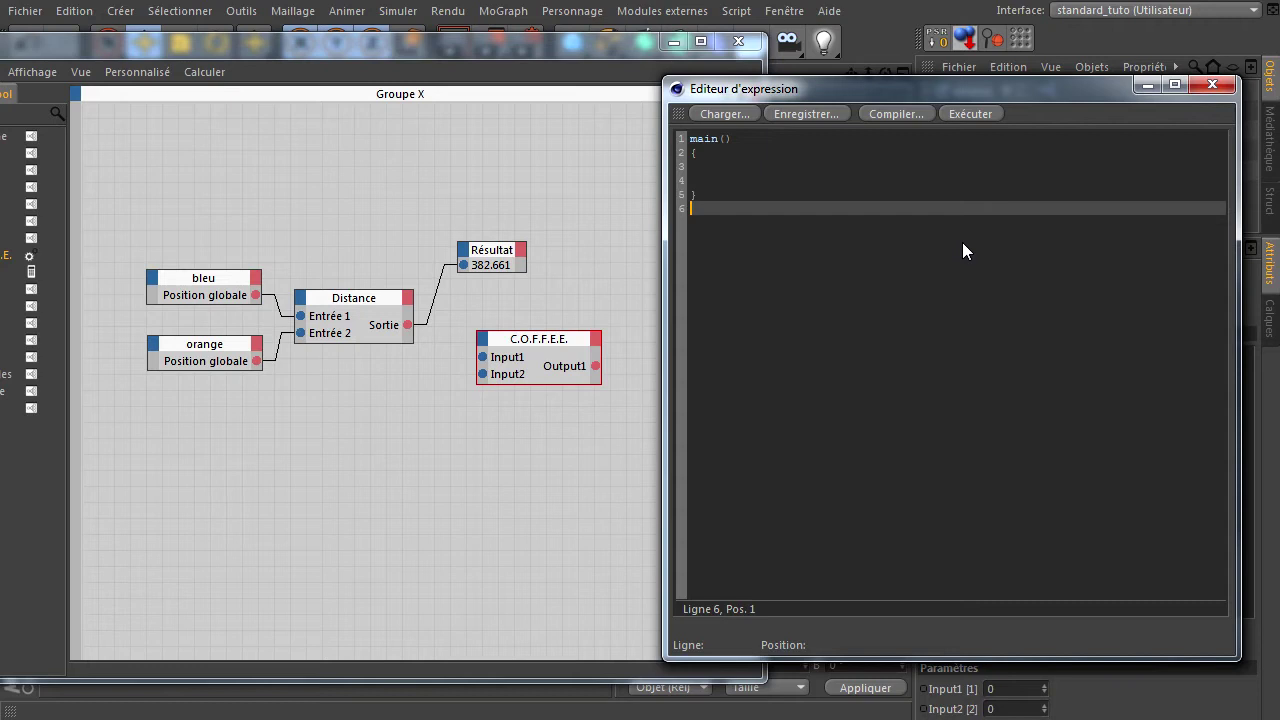
key("Up")
key("Up")
key("Up")
key("Down")
key("Up")
key("Down")
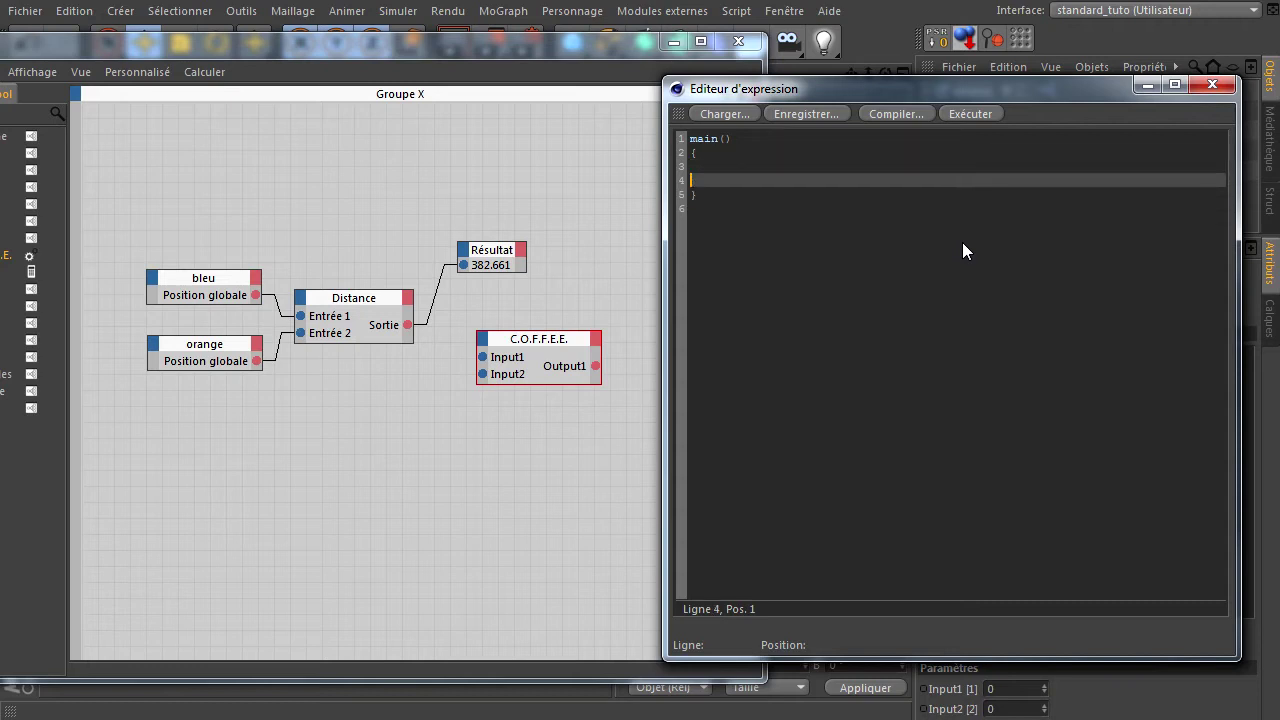
key("Up")
key("Up")
key("Up")
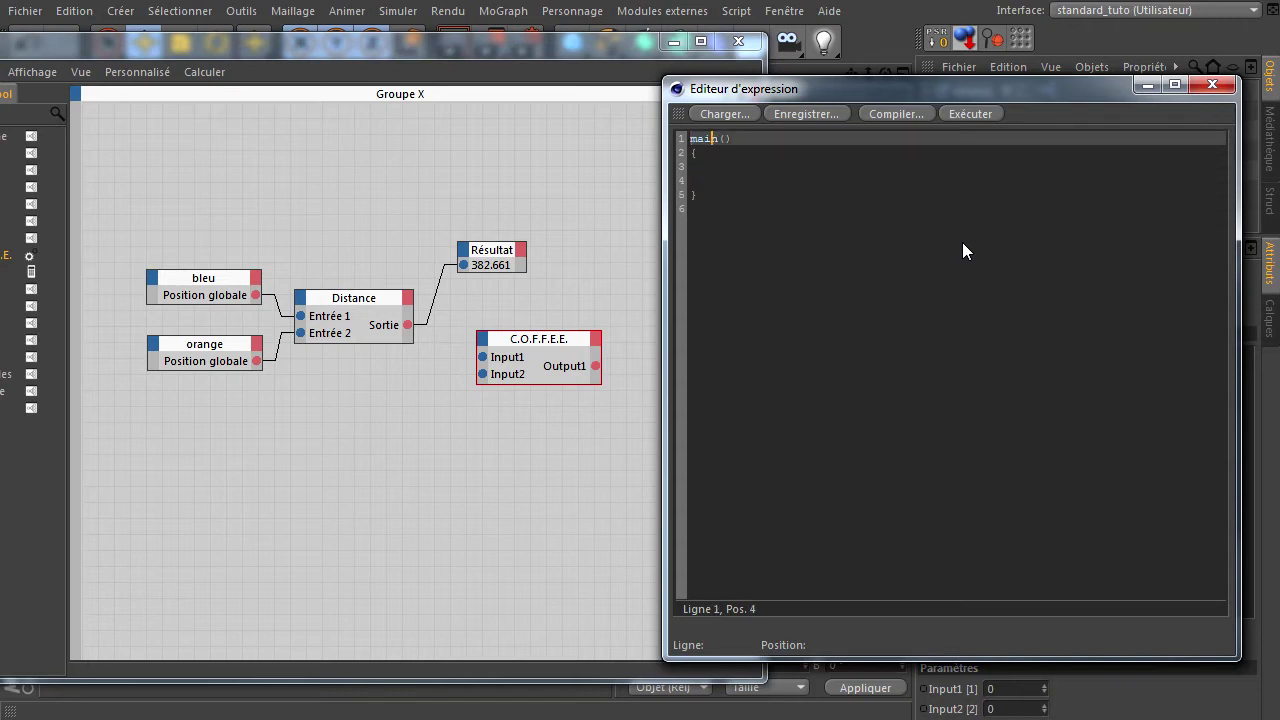
key("Down")
key("Down")
key("Down")
key("Up")
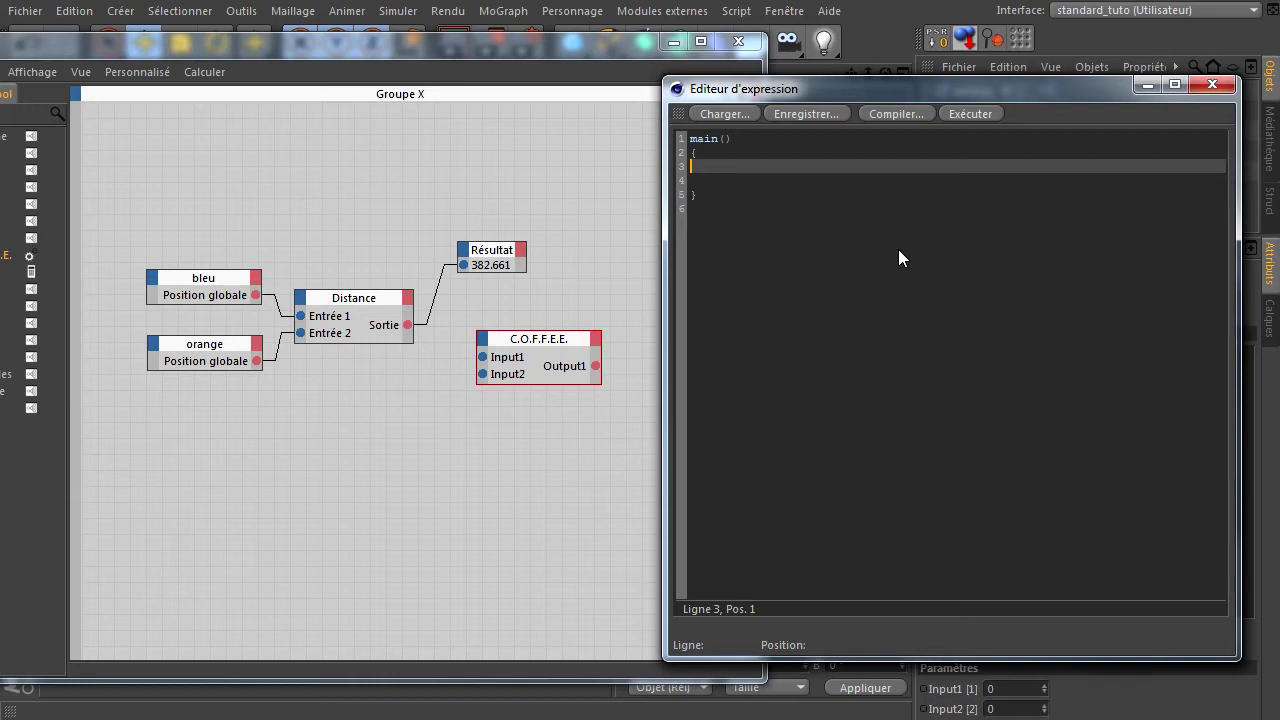
Write the condition if(Input1 < 300) into the main() body.
key("Down")
key("Up")
type("if")
type("()")
key("Left")
type("Inpu")
type("t1")
type("< 300)")
key("Return")
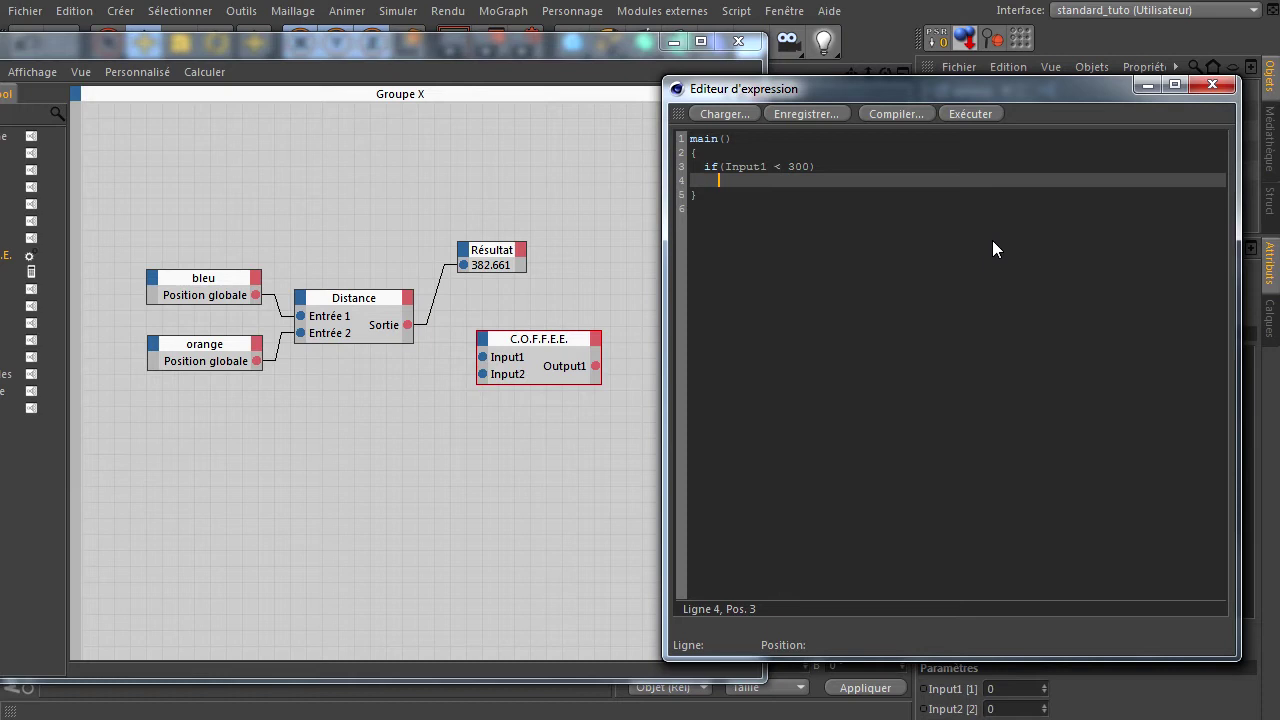
Open the if block with Output1 = "trop pres"; inside it.
type("{")
key("Return")
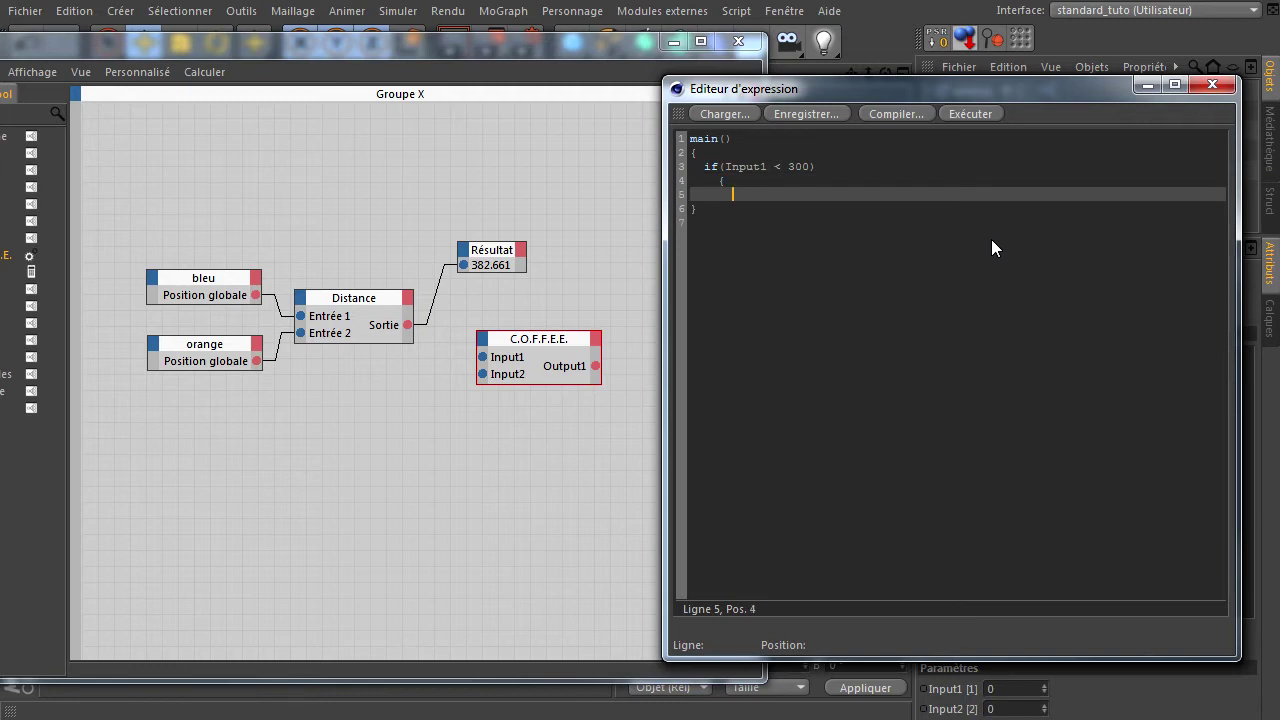
type("Output1")
type(" =")
type(" \"")
type("trè")
key("BackSpace")
type("op pres\"")
type(";")
key("Return")
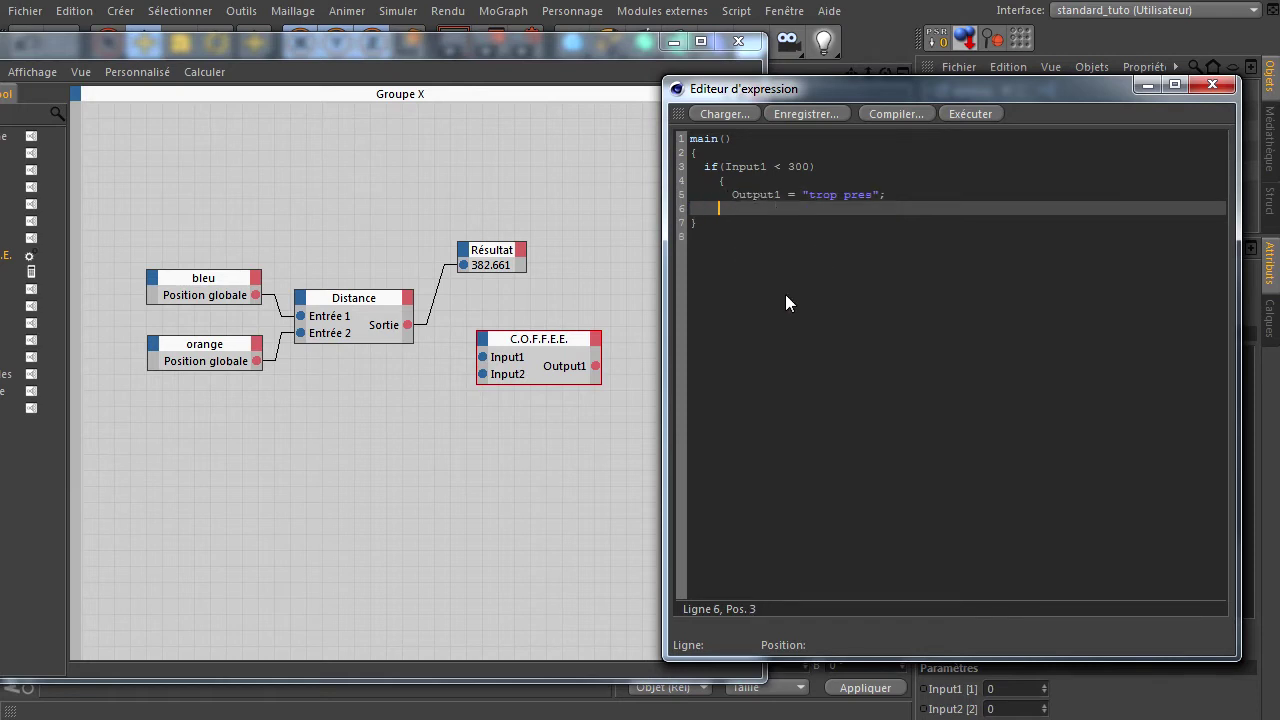
Close the if block and add an else branch setting Output1 = 'trop loin'.
type("}")
key("Return")
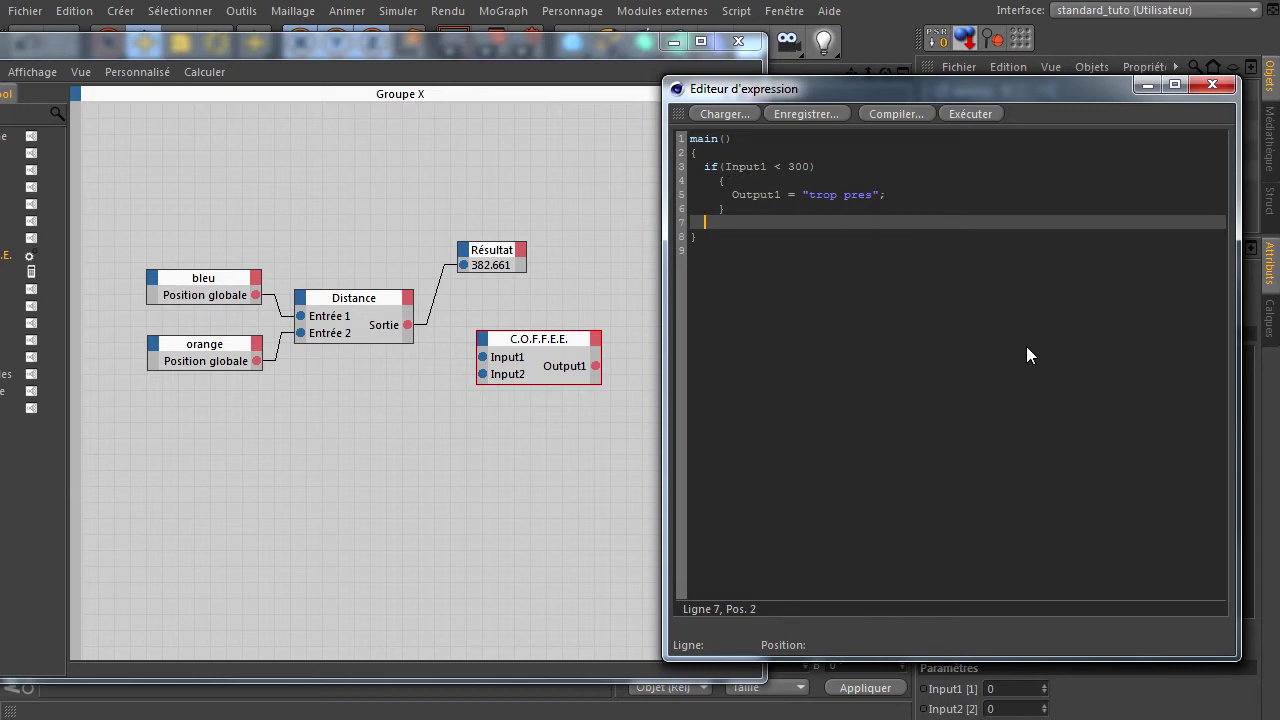
type("else")
key("Return")
key("Tab")
key("Tab")
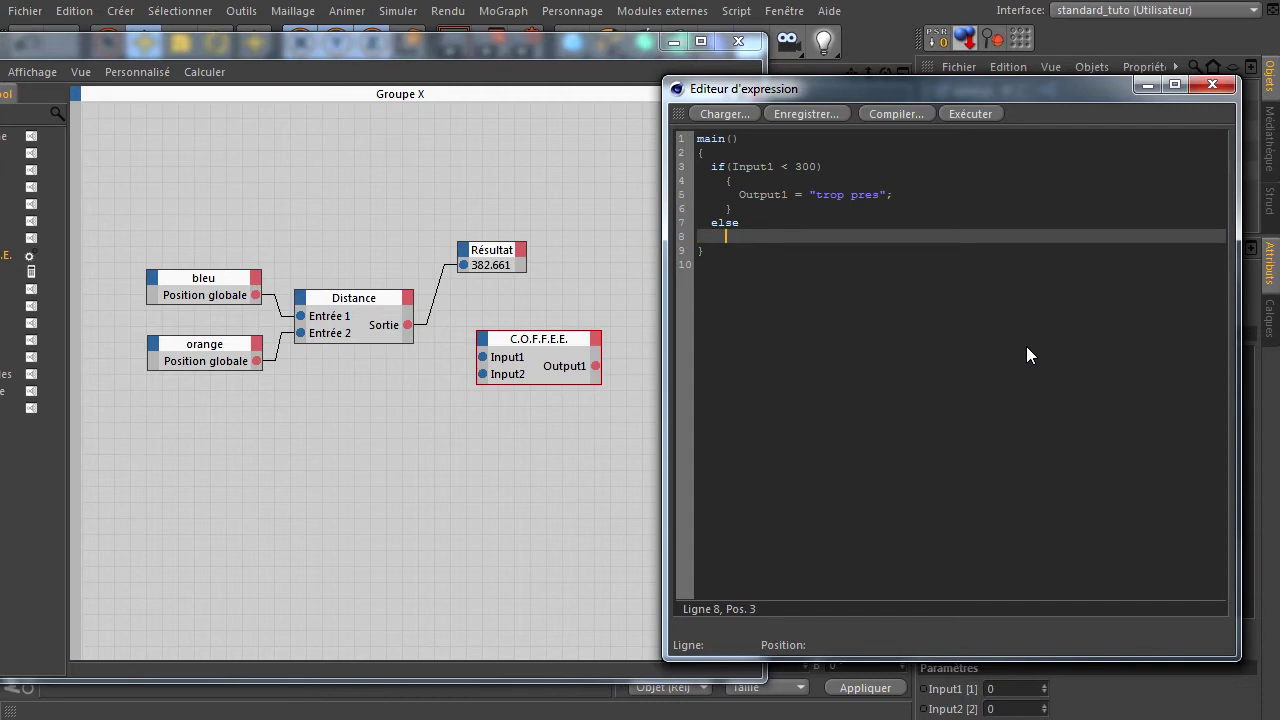
type("{")
key("Return")
key("Tab")
key("Tab")
key("Tab")
type("Output1 = ")
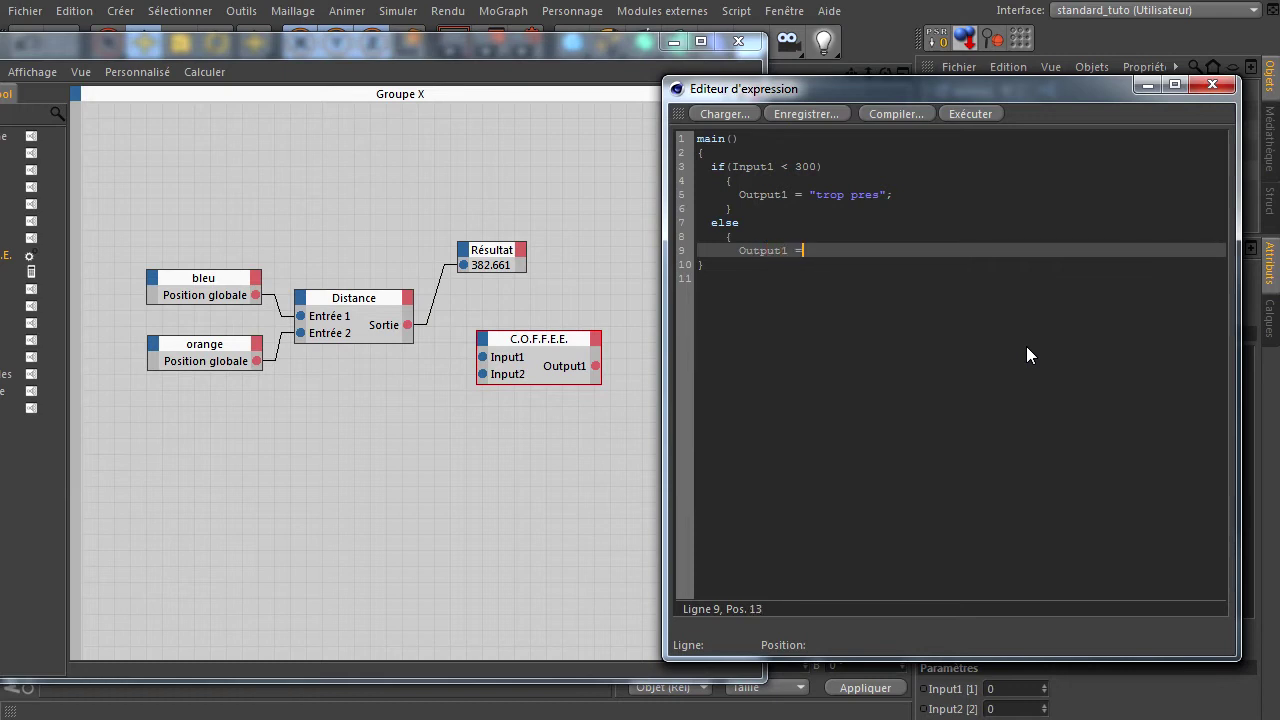
type("\"")
type("trop loin\";")
key("Return")
key("Tab")
key("Tab")
Close the else block, then review main(), its braces and the Input1 if condition.
type("}")
left_click(991, 391)
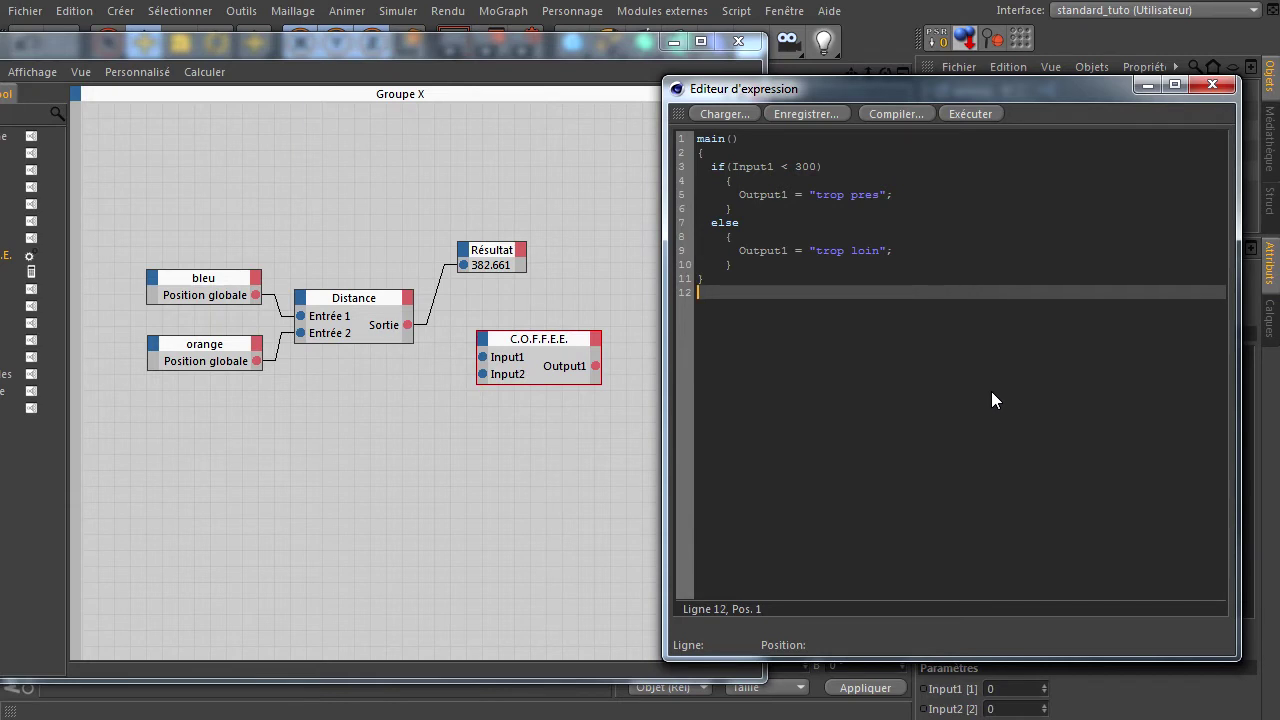
double_click(709, 142)
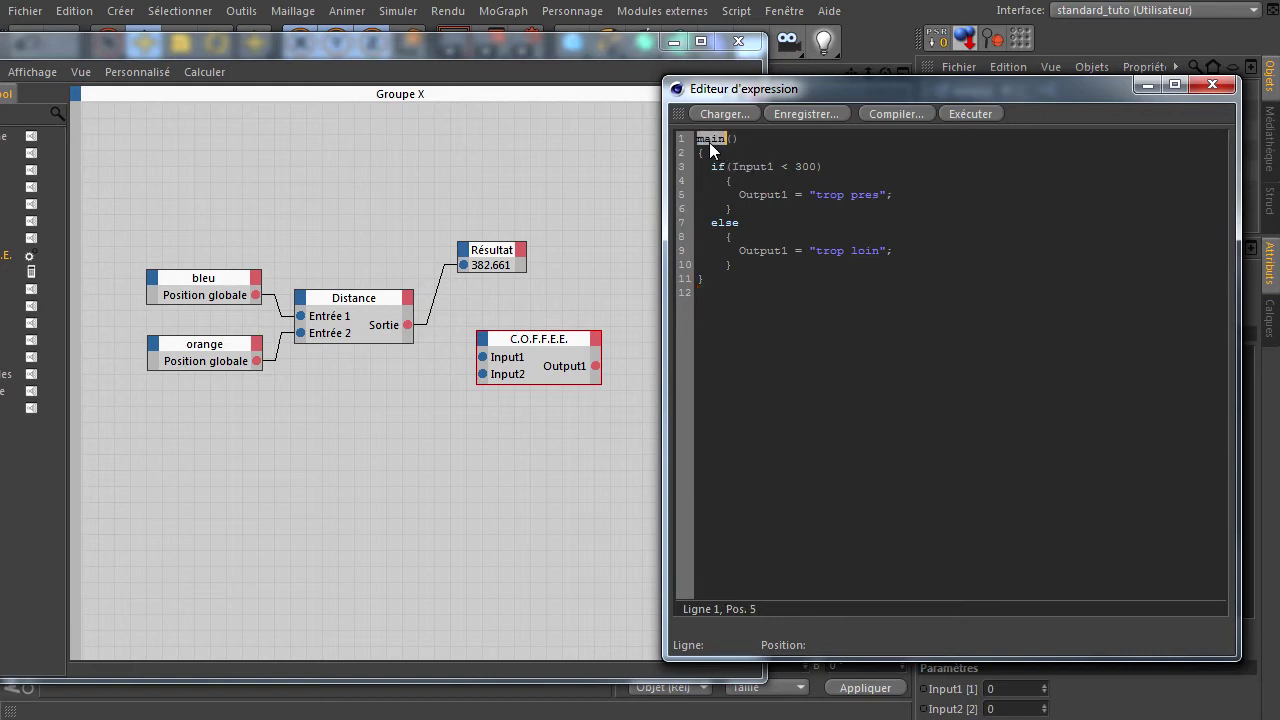
left_click(820, 151)
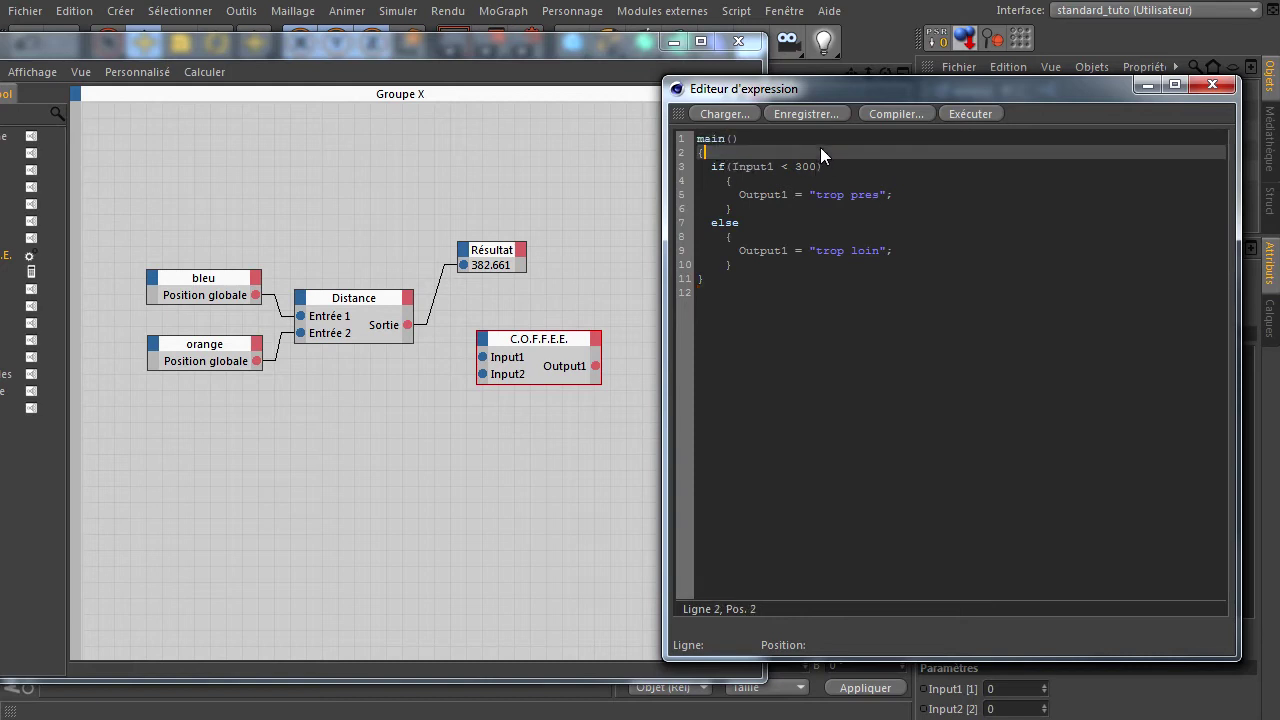
left_click(730, 138)
left_click(741, 138)
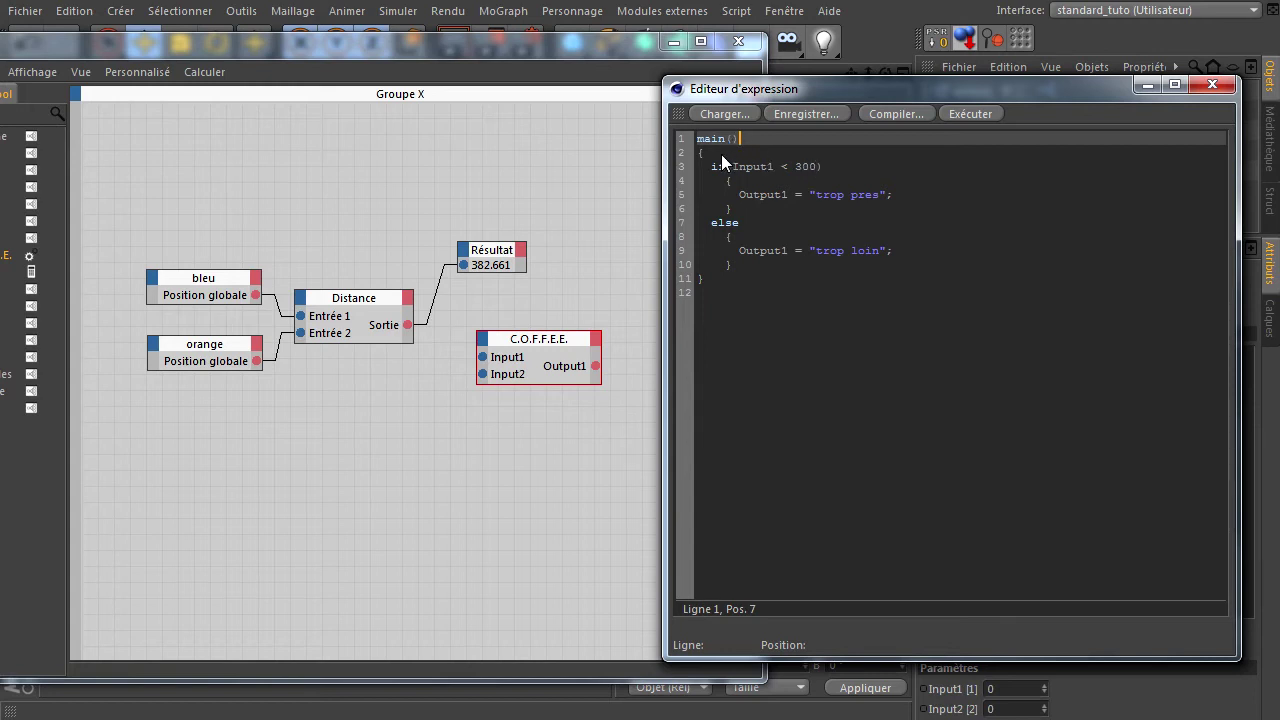
left_click(721, 154)
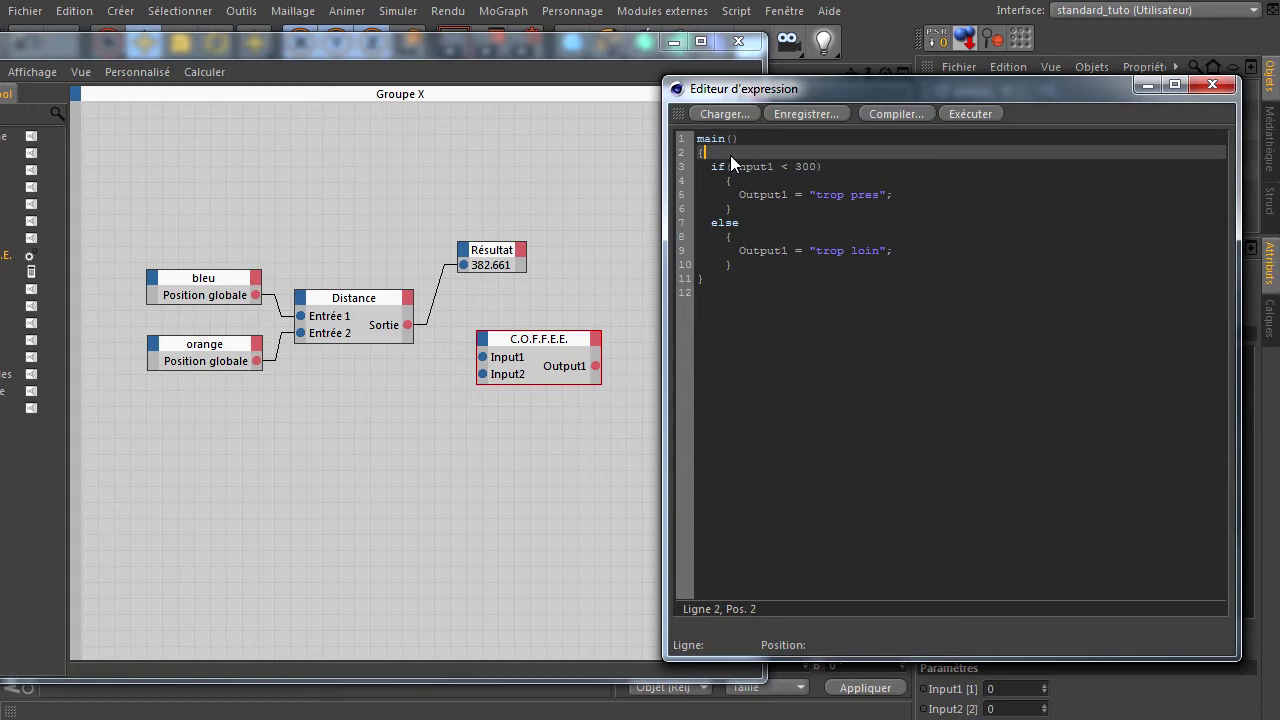
left_click(710, 277)
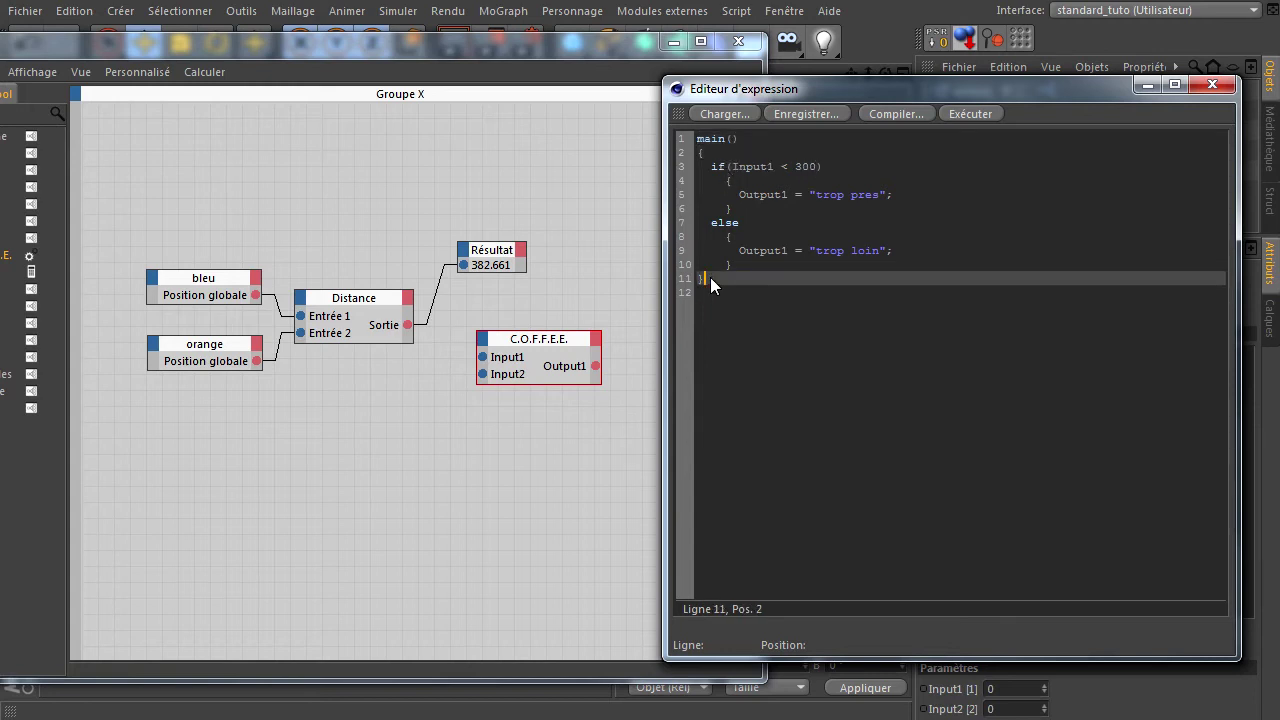
double_click(710, 138)
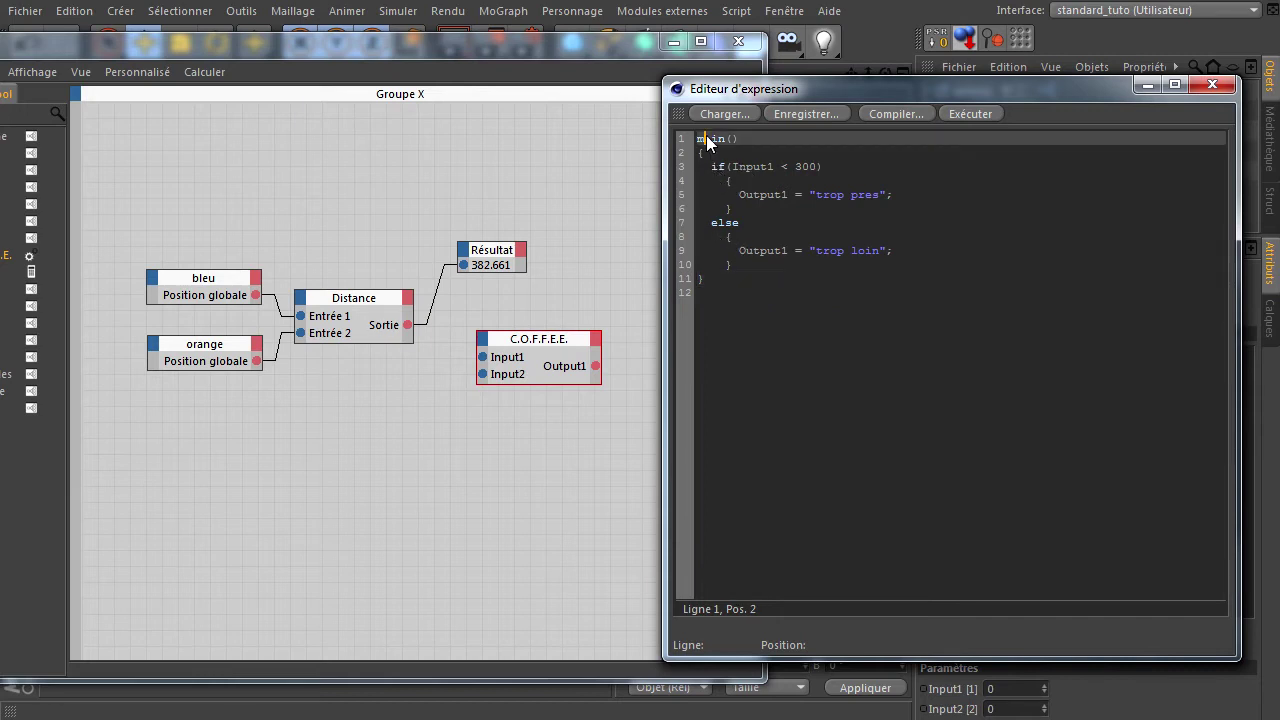
left_click(845, 169)
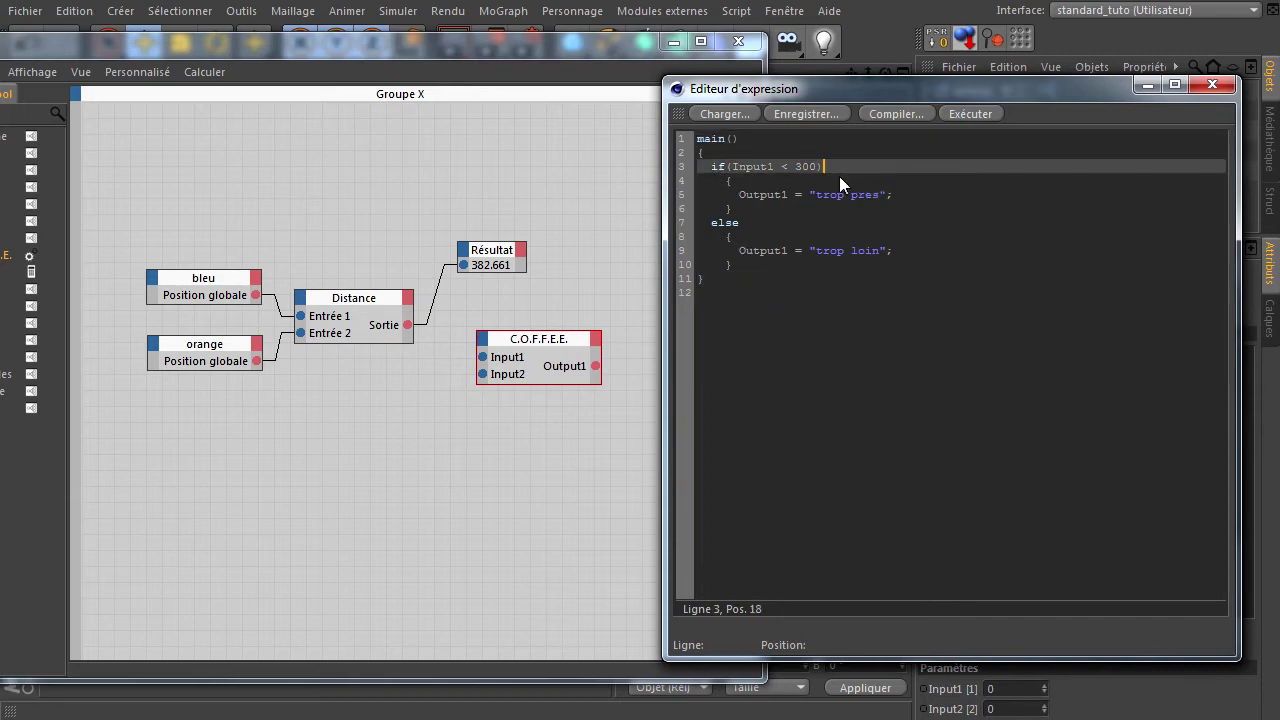
left_click(733, 167)
Review the else branch's Output1 line and compile the script, confirming 'Aucune erreur'.
double_click(720, 222)
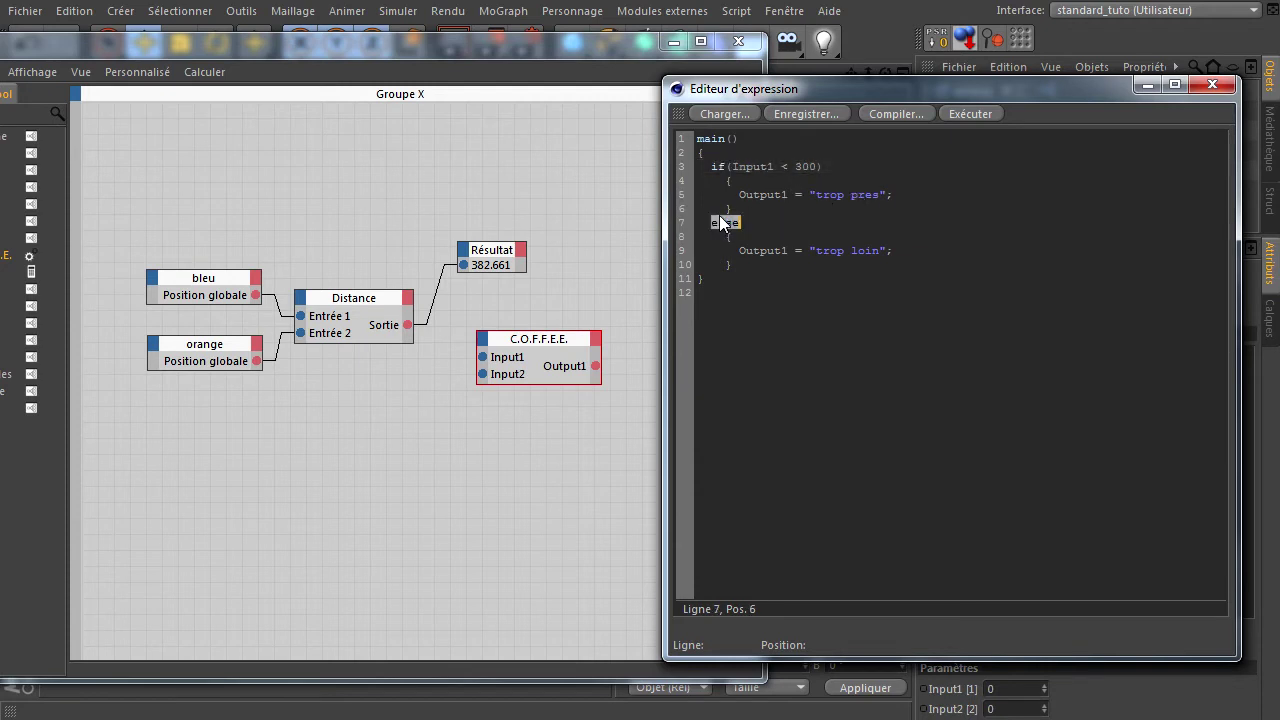
left_click(779, 227)
left_click(762, 250)
double_click(762, 250)
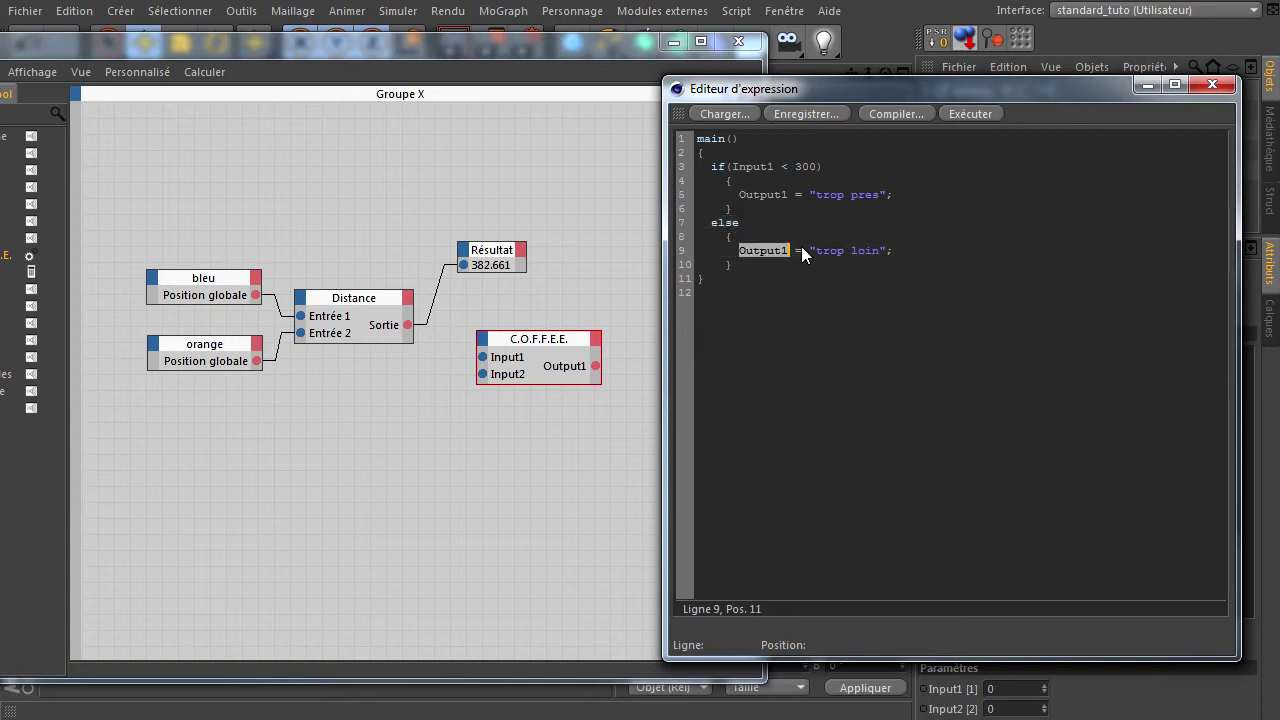
left_click(915, 250)
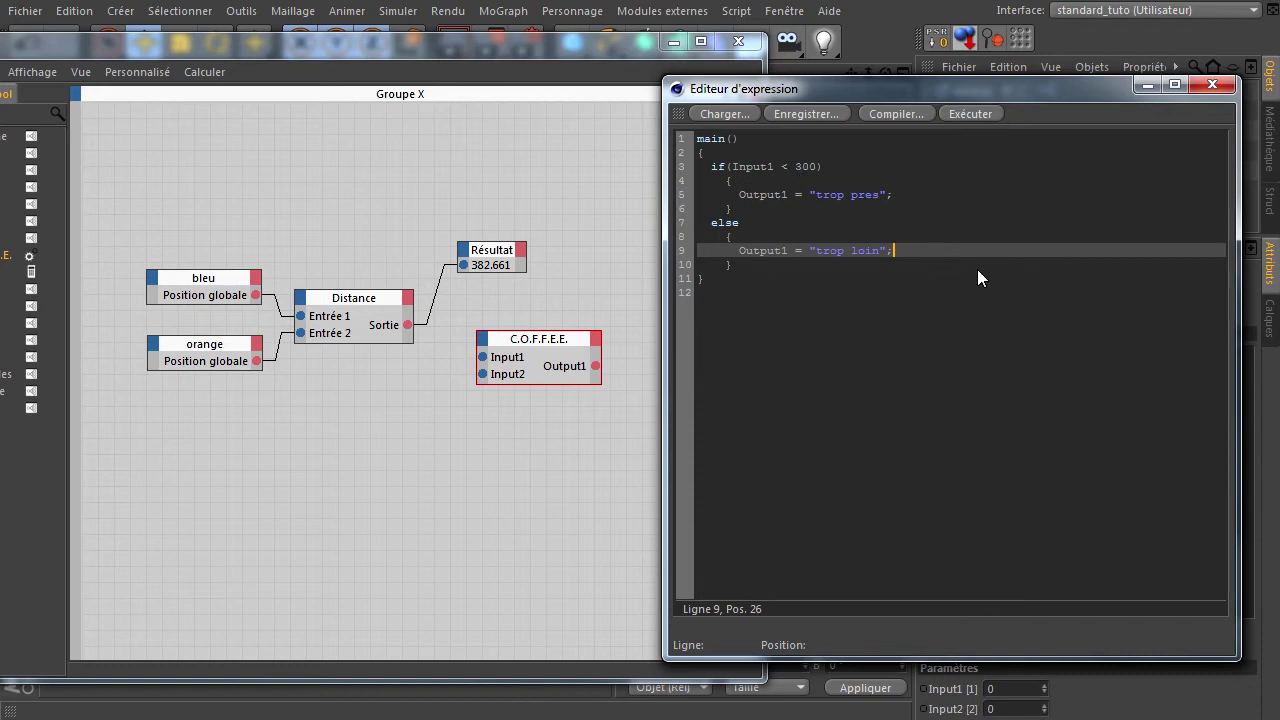
key("Down")
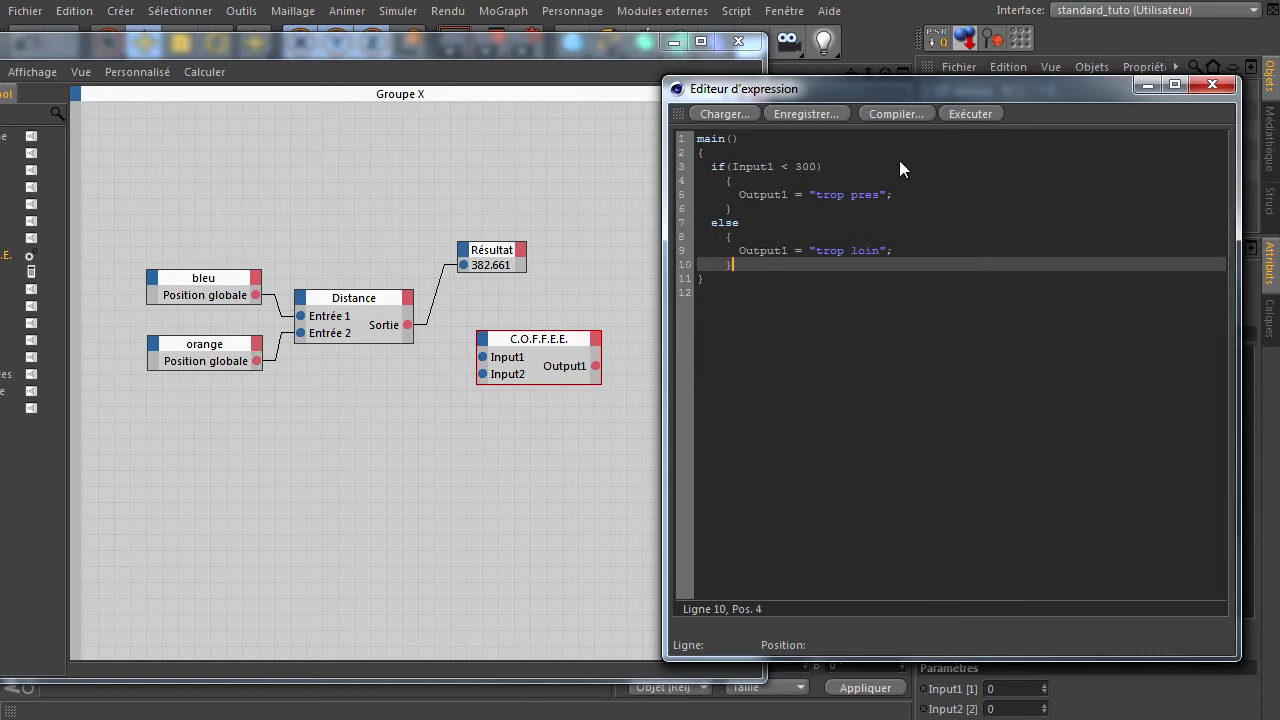
left_click(896, 113)
Wire Distance's Sortie into C.O.F.F.E.E. Input1 and delete the unused Input2 port.
left_click(1206, 86)
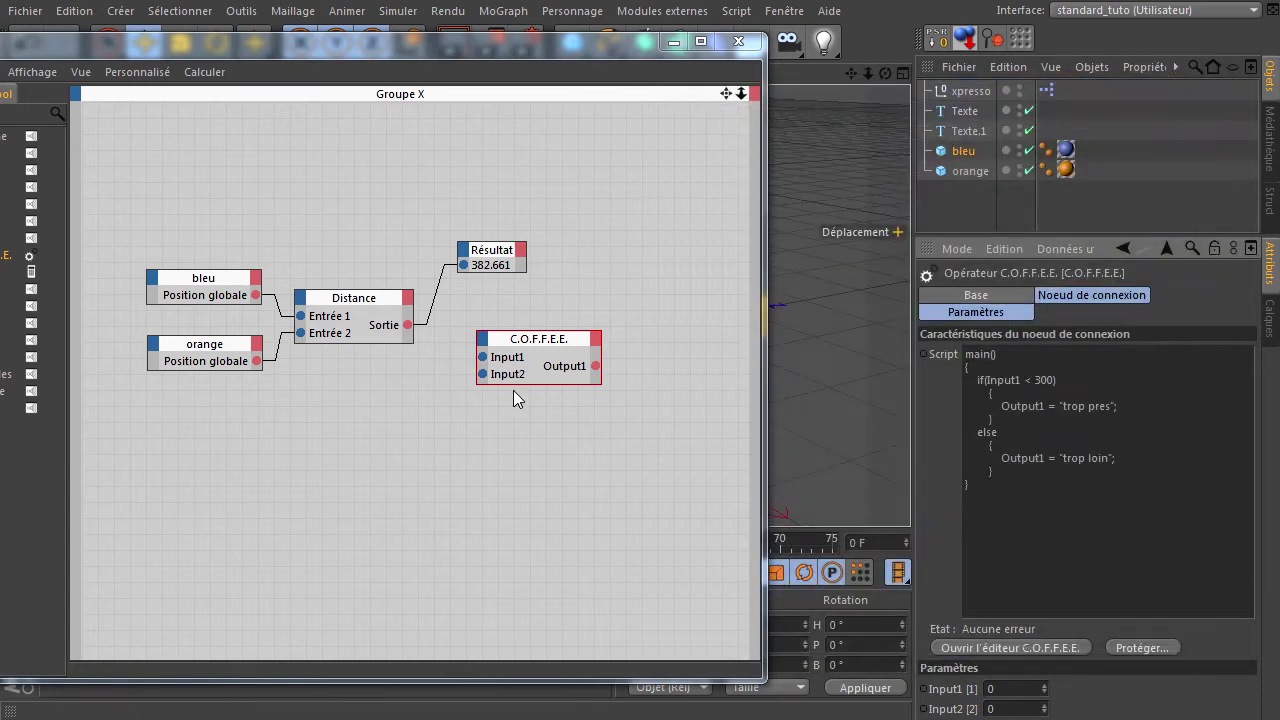
left_click_drag(406, 325, 483, 358)
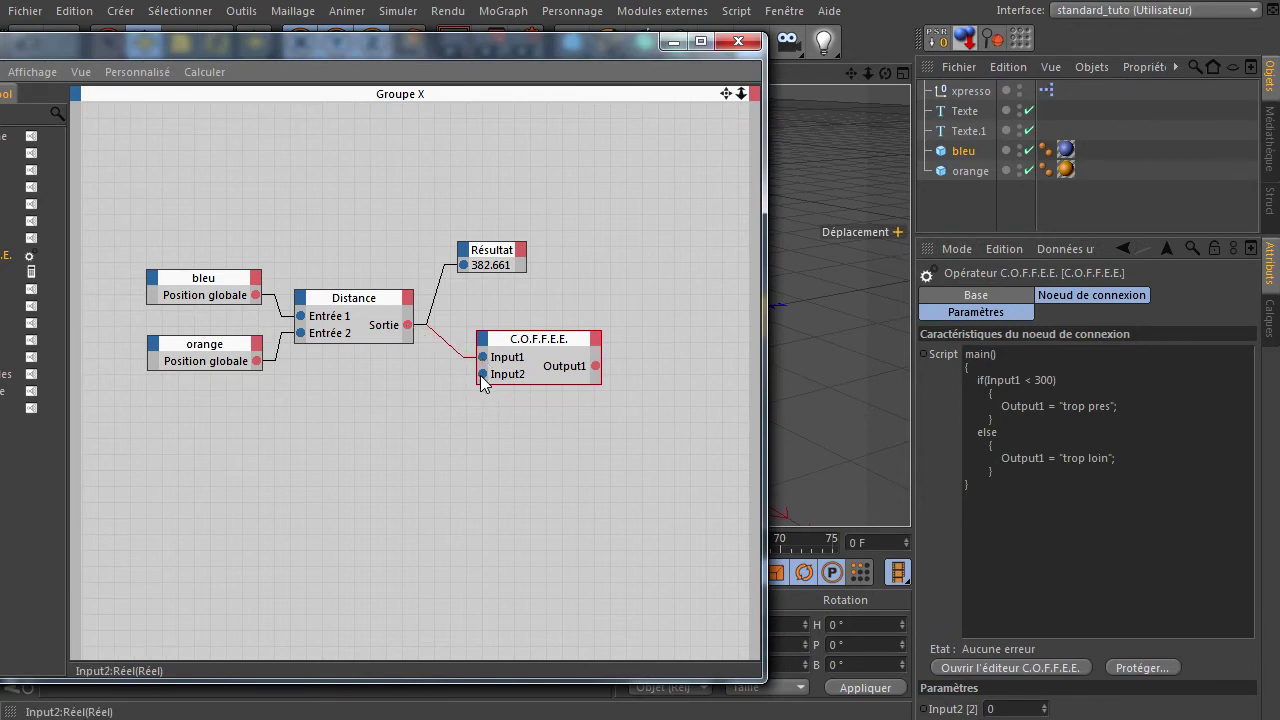
left_click(482, 374)
key("Delete")
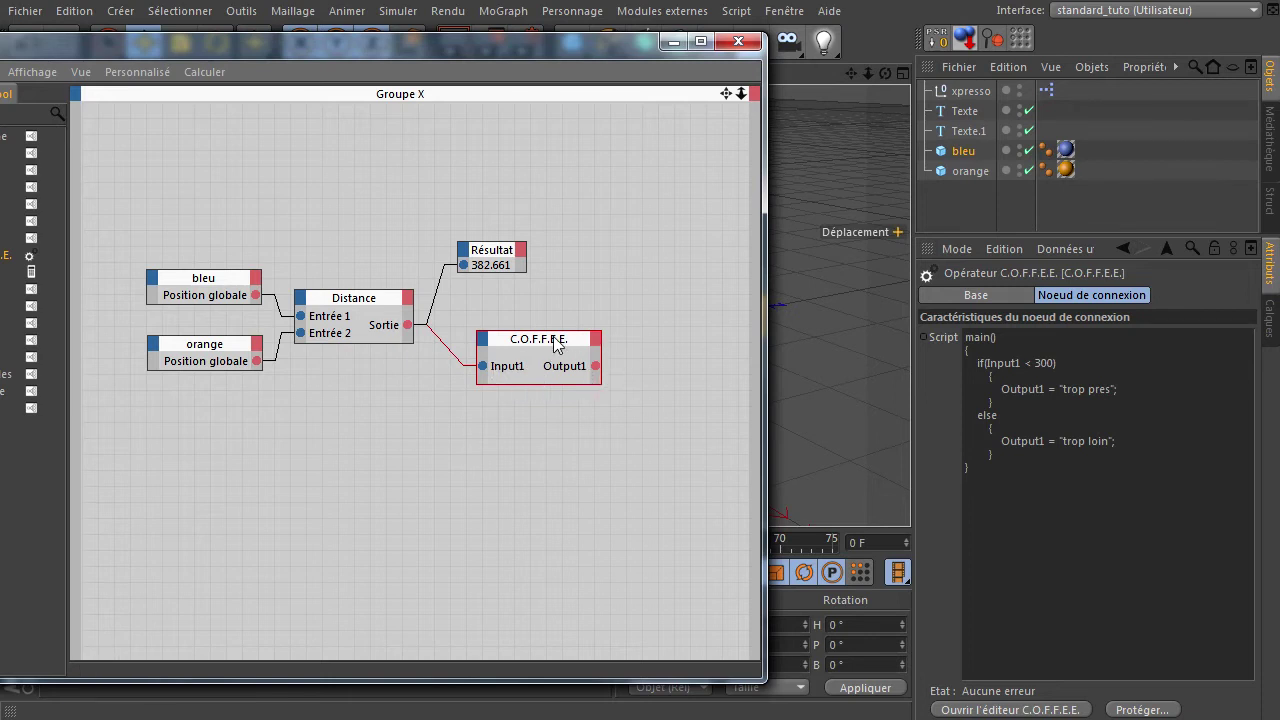
left_click(962, 112)
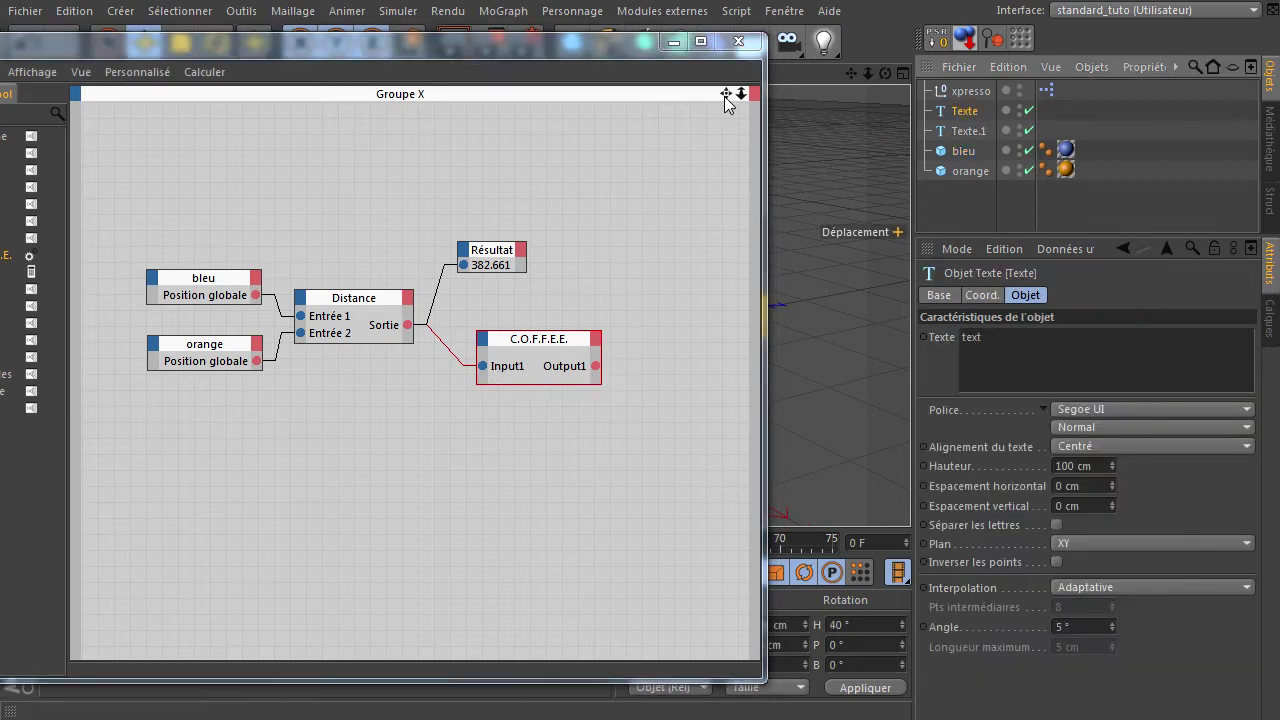
Add the Texte object to the XPresso graph as a node beside C.O.F.F.E.E.
left_click_drag(626, 47, 706, 84)
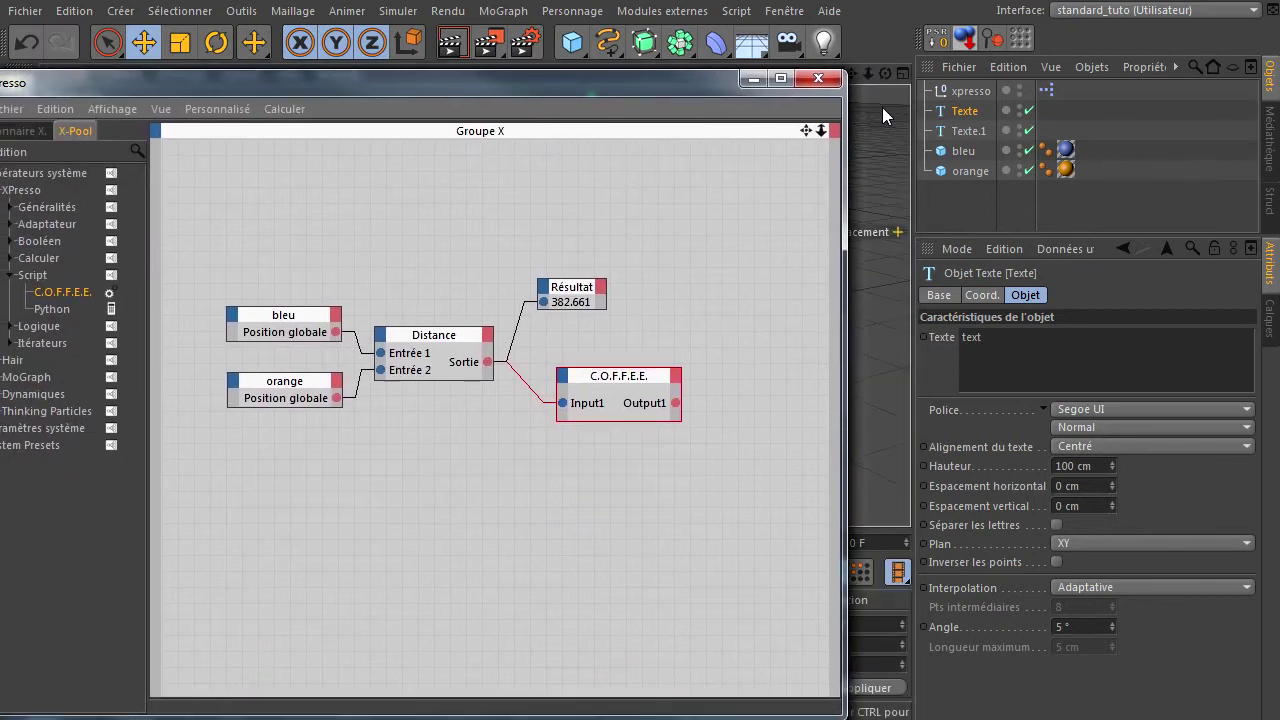
left_click(976, 112)
left_click_drag(742, 327, 725, 336)
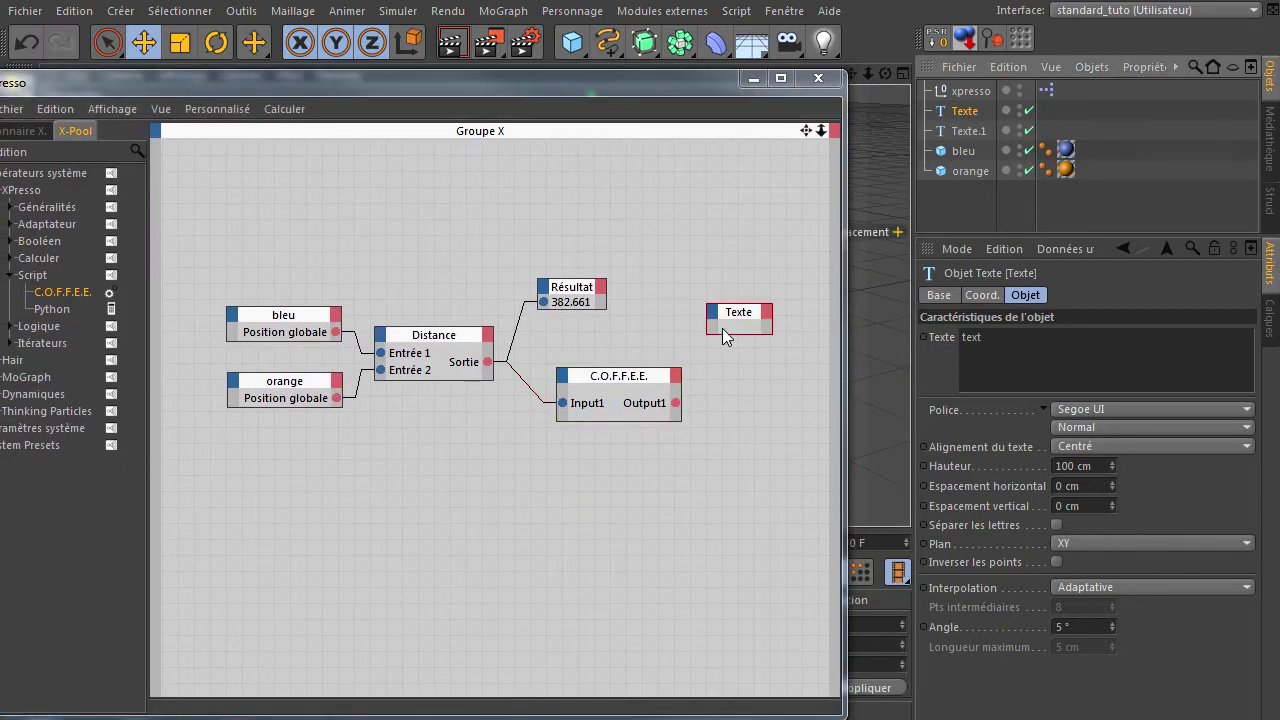
left_click_drag(652, 378, 618, 378)
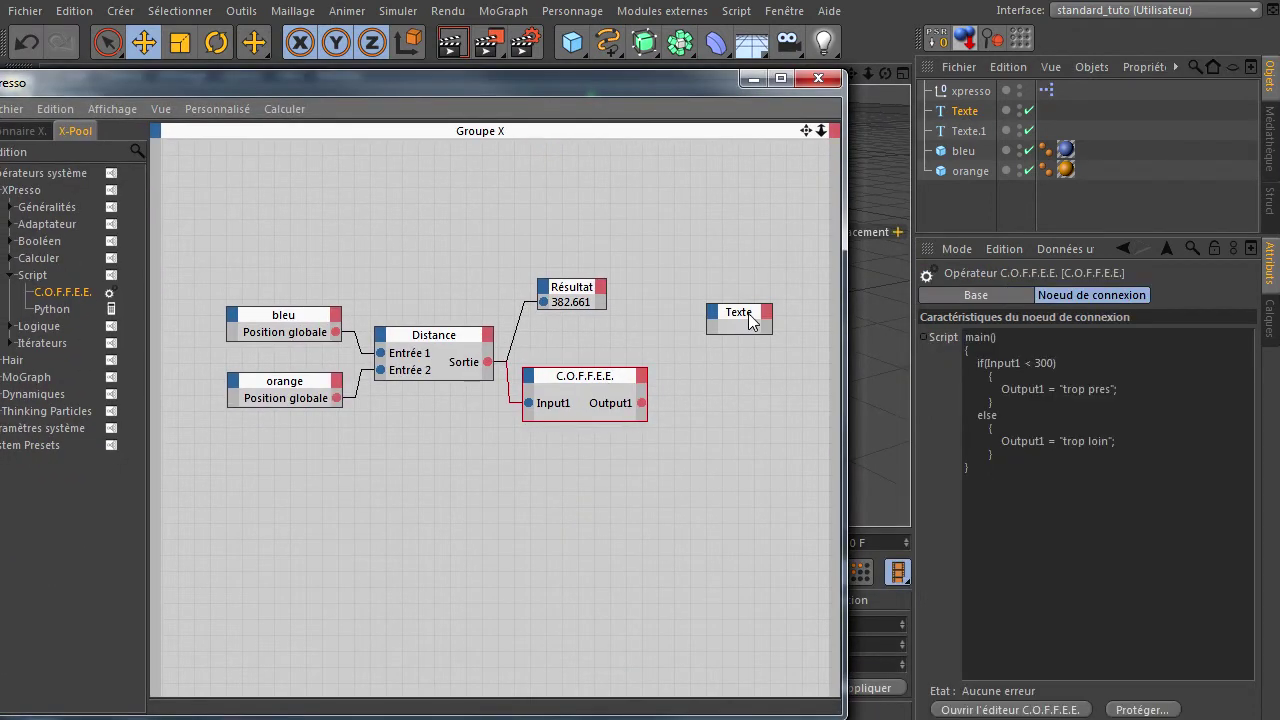
left_click_drag(752, 320, 772, 318)
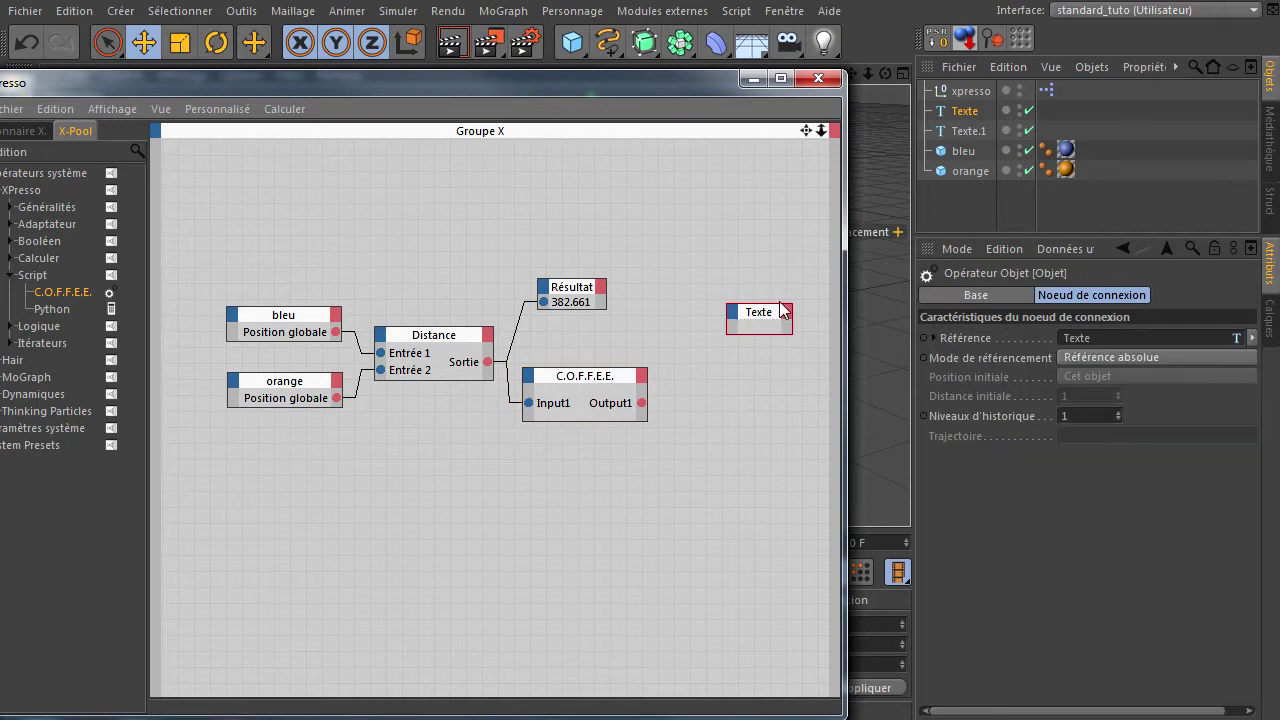
Give the Texte node a Texte input port and wire C.O.F.F.E.E. Output1 into it.
left_click(955, 112)
left_click(1025, 295)
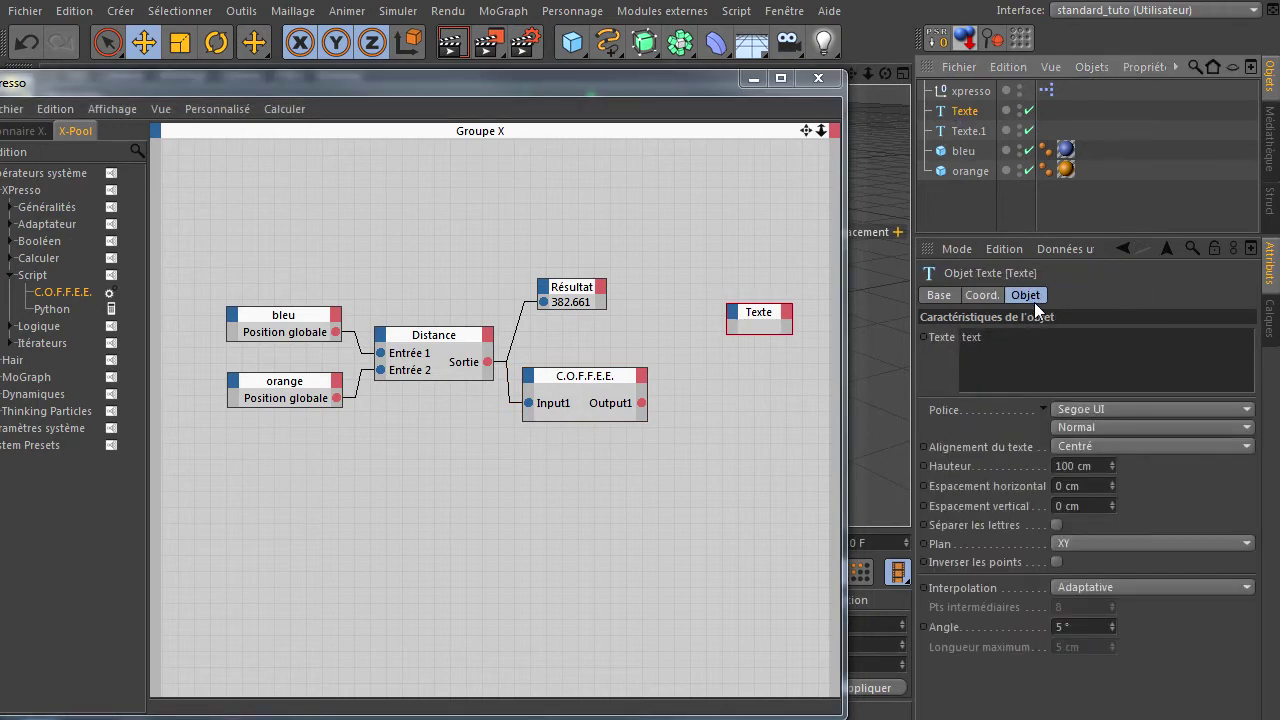
left_click(731, 314)
mouse_move(809, 366)
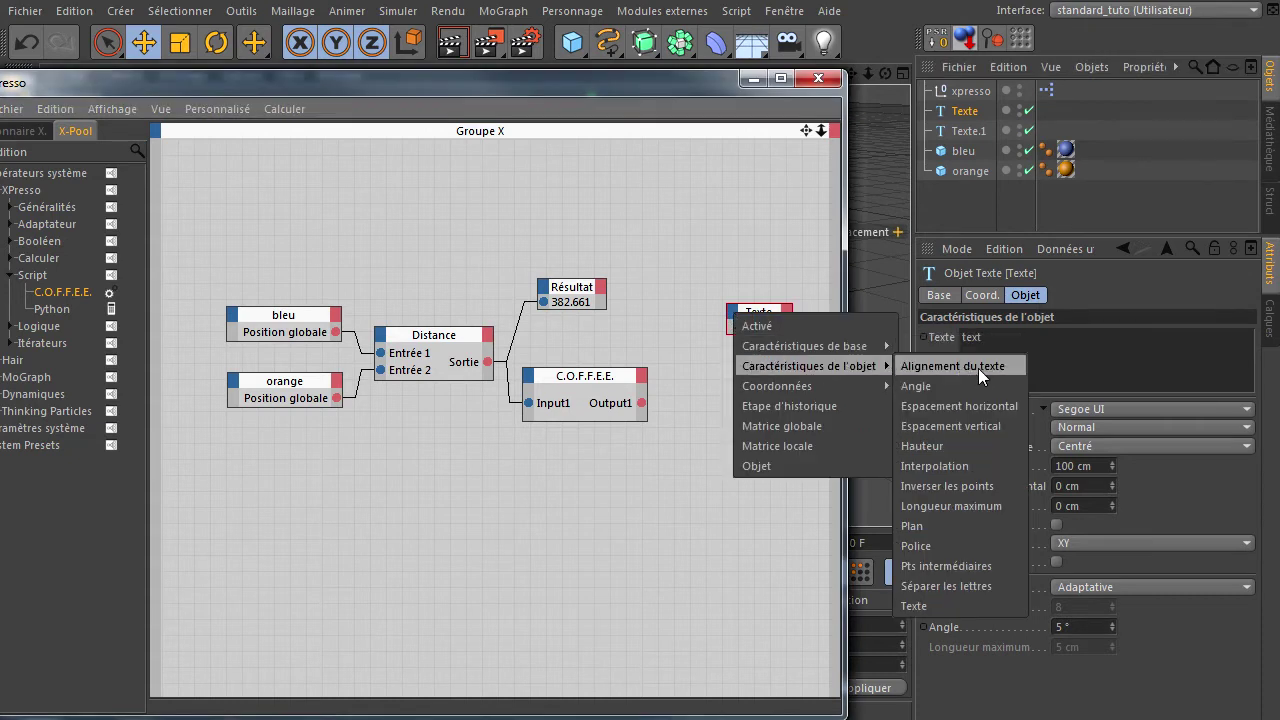
left_click(930, 605)
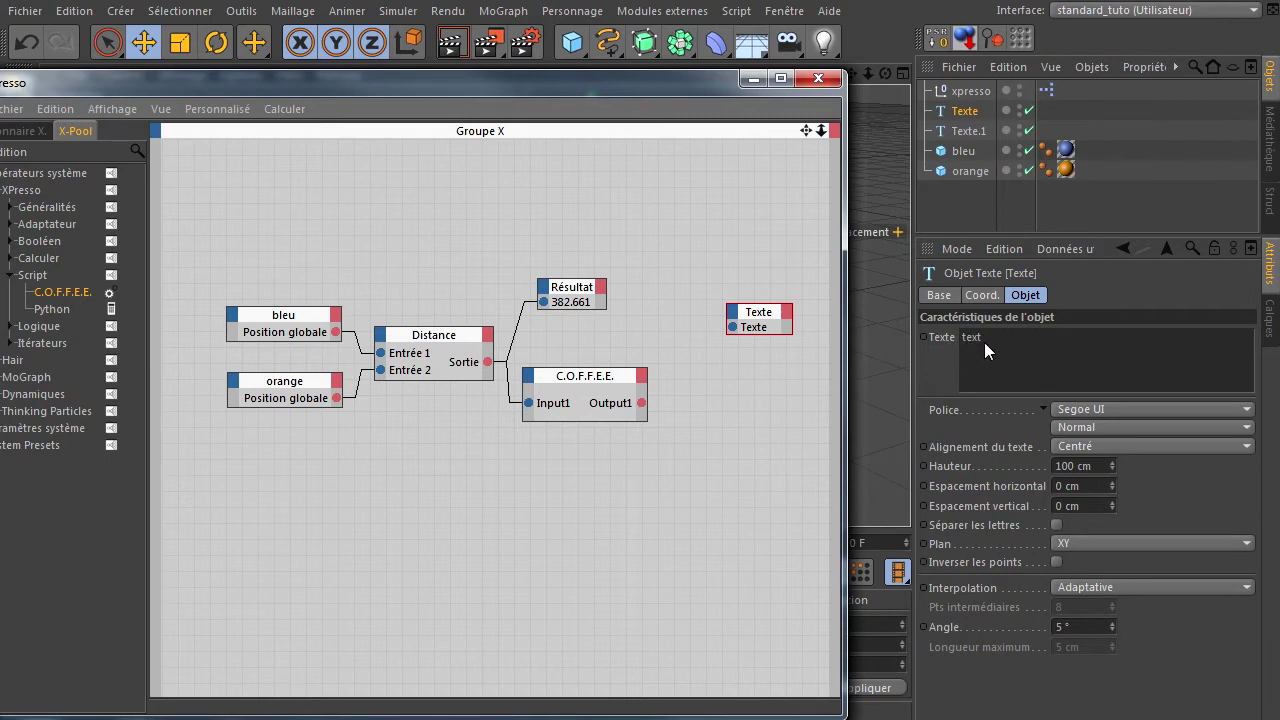
left_click_drag(641, 403, 666, 386)
left_click_drag(732, 332, 734, 326)
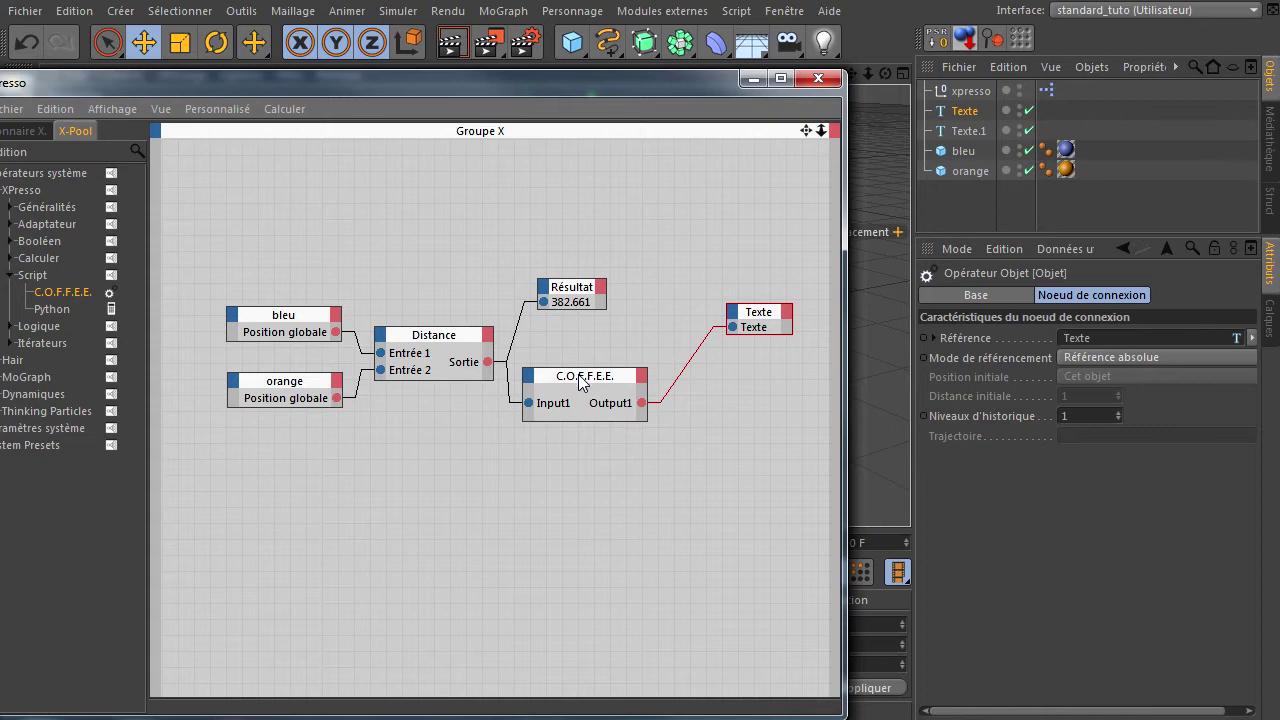
left_click_drag(580, 380, 601, 334)
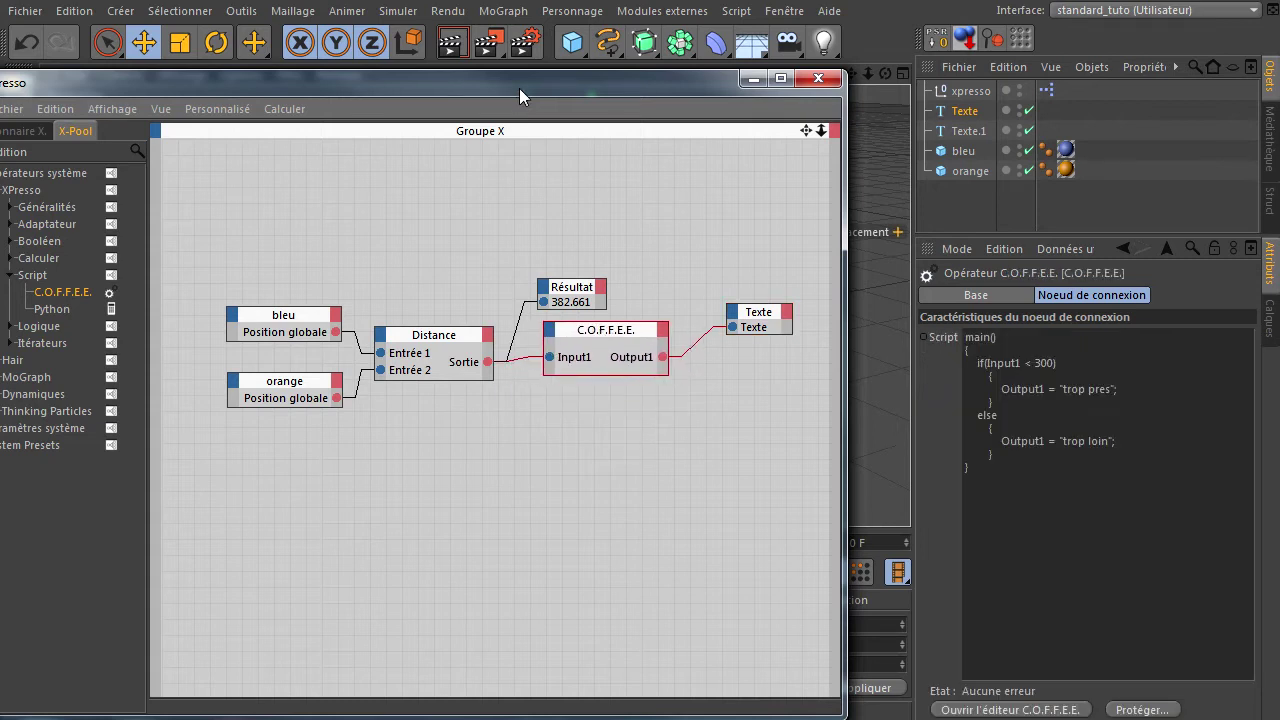
left_click_drag(519, 88, 1279, 190)
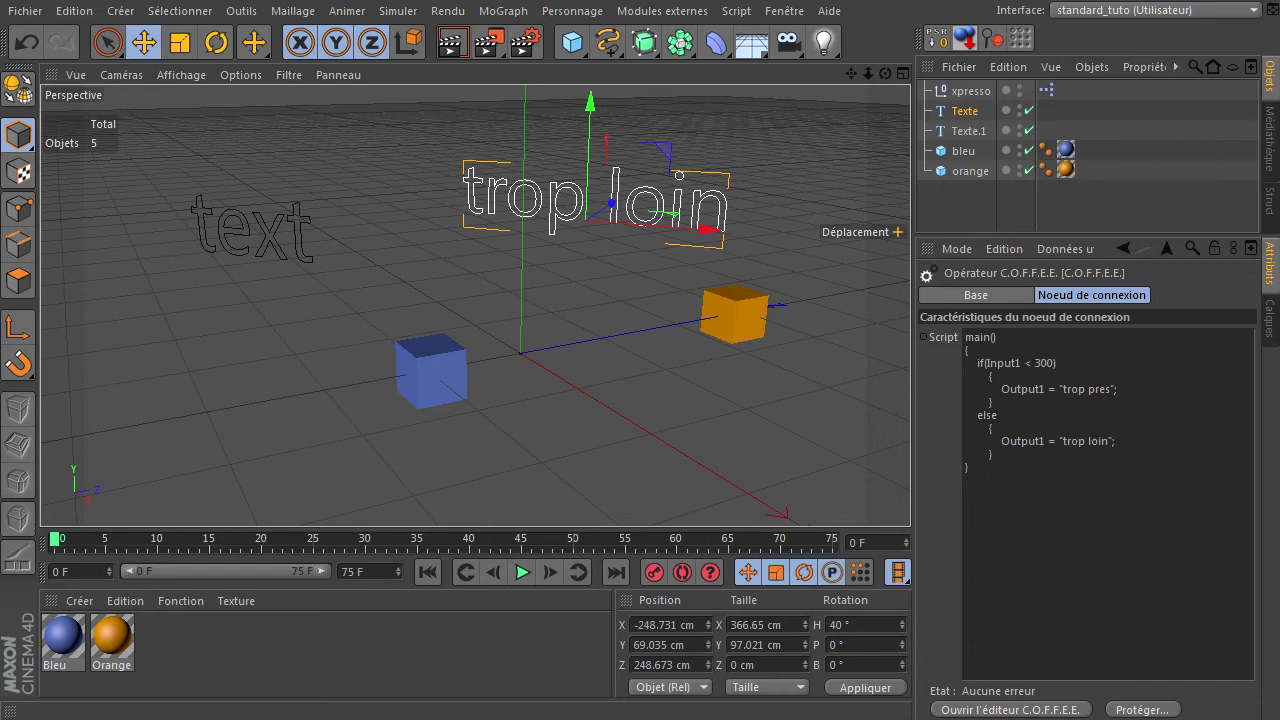
Move the blue cube far from the orange cube so the text reads 'trop loin' (456.656).
double_click(1045, 90)
left_click_drag(487, 253, 455, 257)
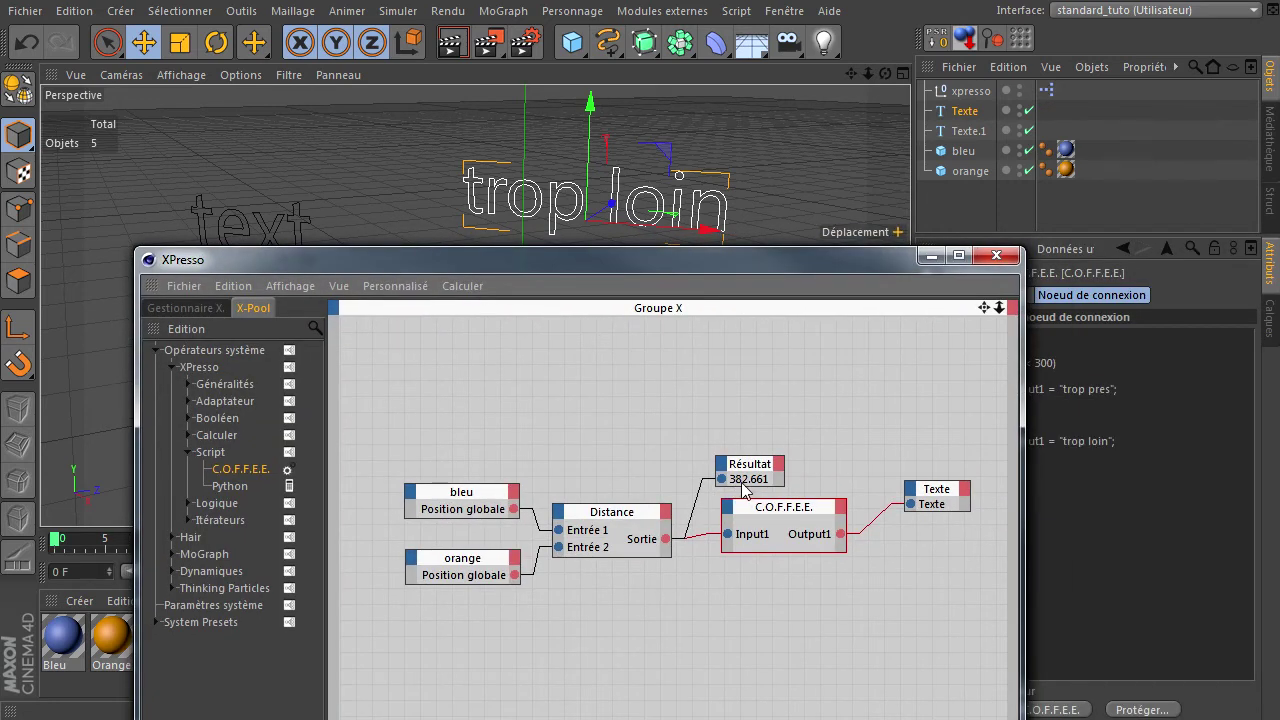
left_click_drag(748, 256, 873, 565)
left_click(447, 373)
left_click_drag(528, 362, 648, 343)
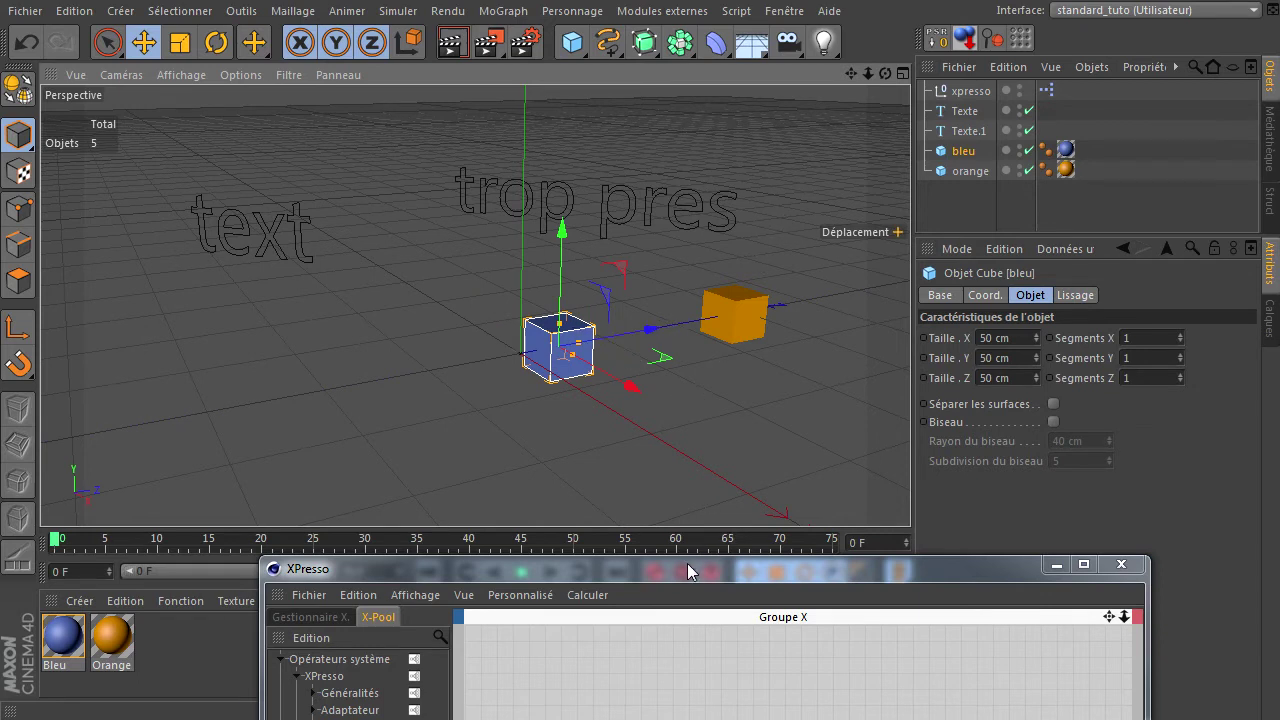
left_click_drag(687, 563, 640, 327)
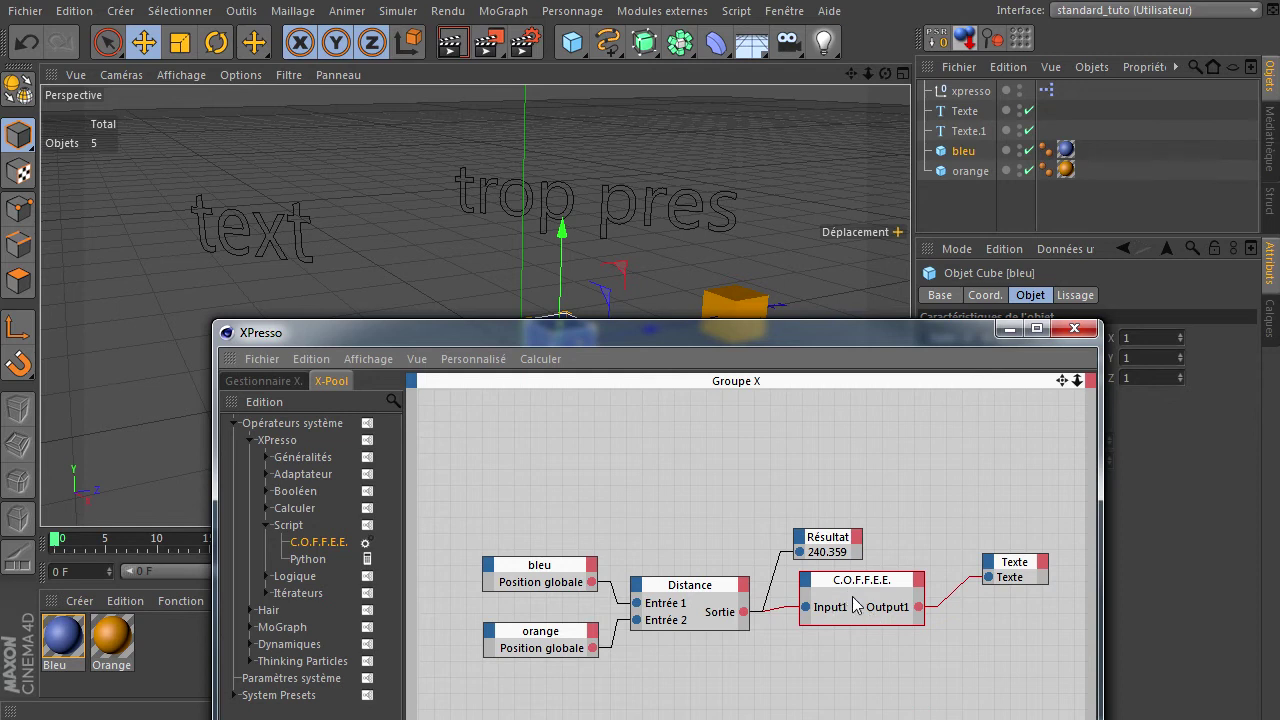
mouse_move(775, 338)
left_mouse_down()
mouse_move(733, 243)
mouse_move(885, 289)
mouse_move(880, 420)
left_mouse_up()
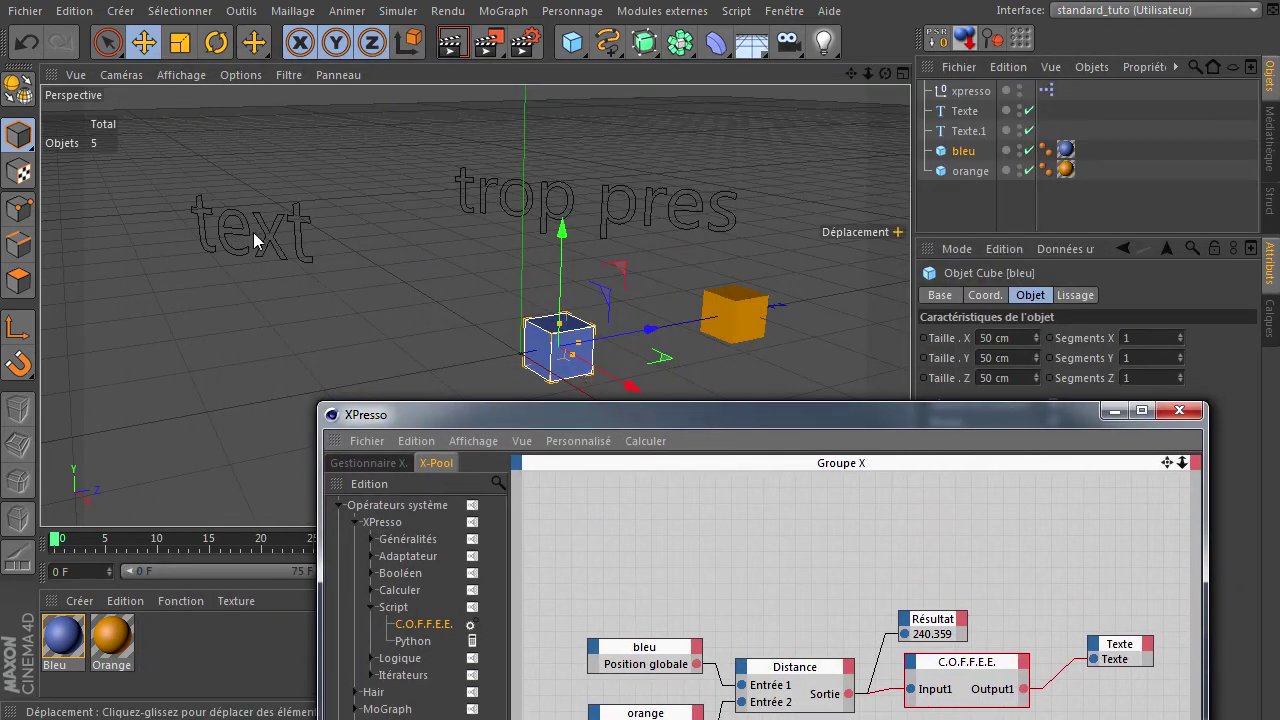
left_click_drag(560, 350, 355, 375)
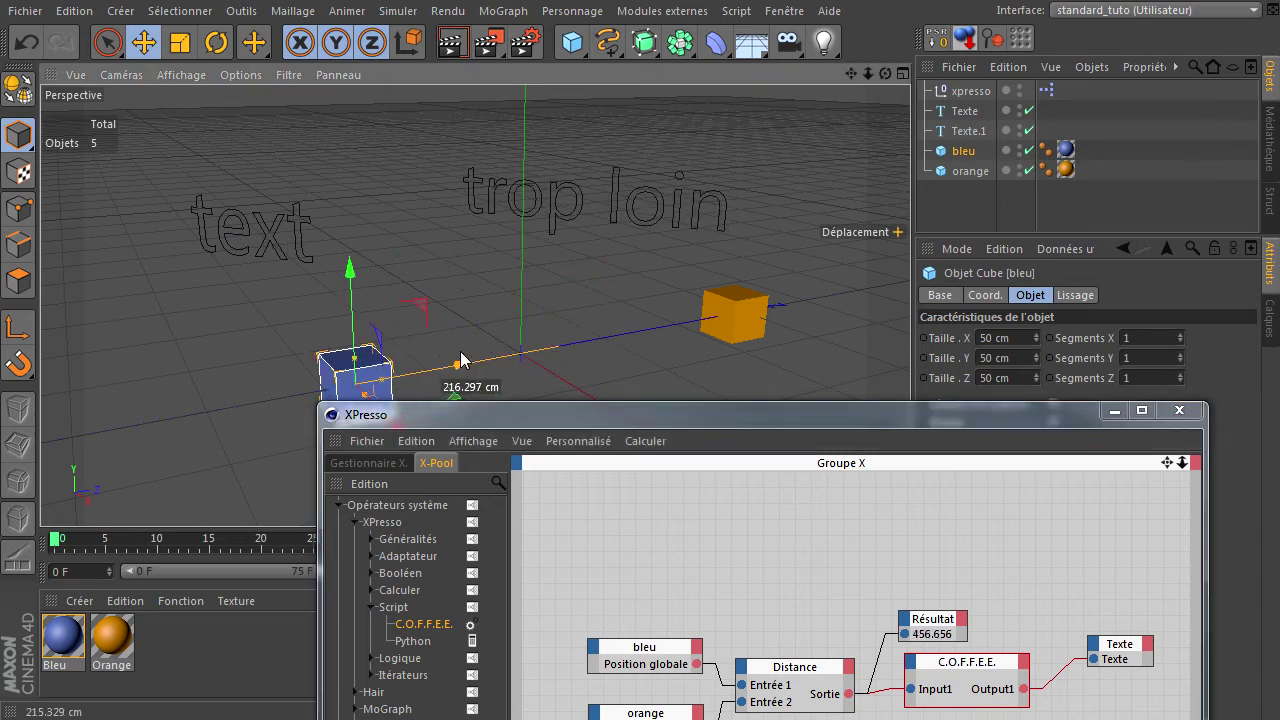
left_click_drag(567, 414, 329, 59)
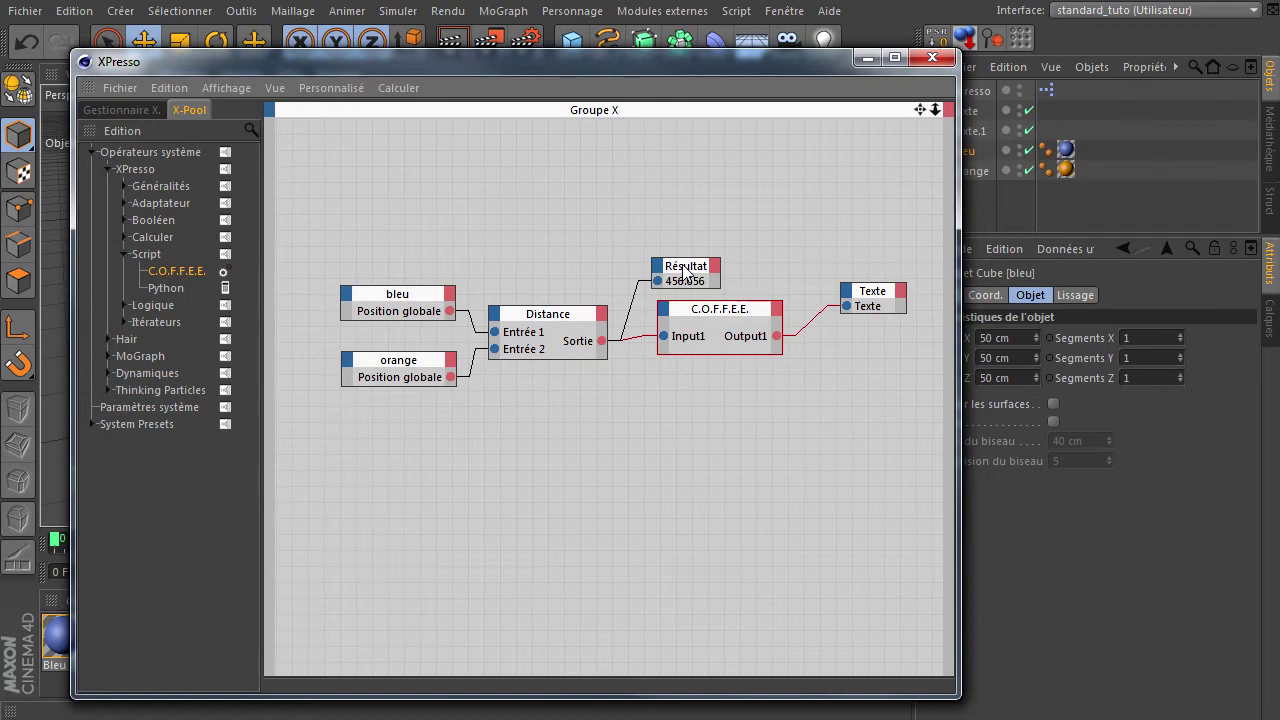
Tidy the graph by moving the Résultat, C.O.F.F.E.E. and Texte nodes up.
left_click_drag(686, 268, 693, 185)
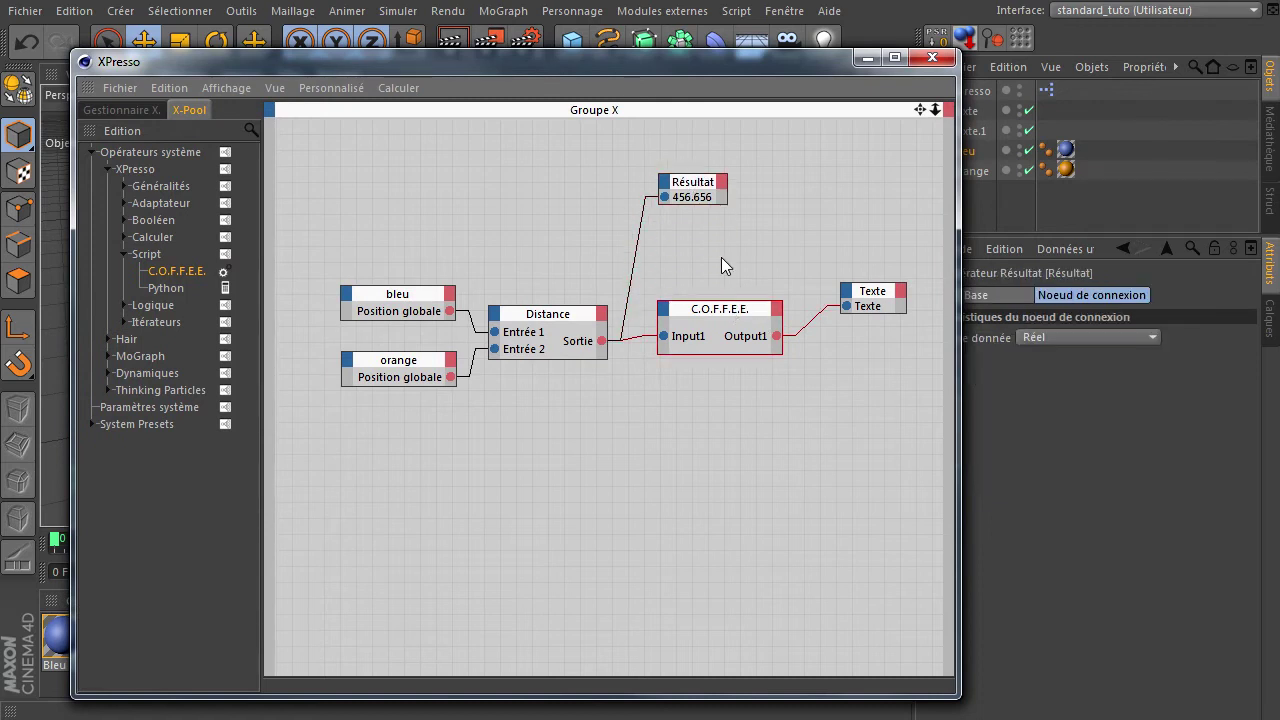
left_click_drag(730, 315, 737, 247)
left_click_drag(872, 291, 847, 235)
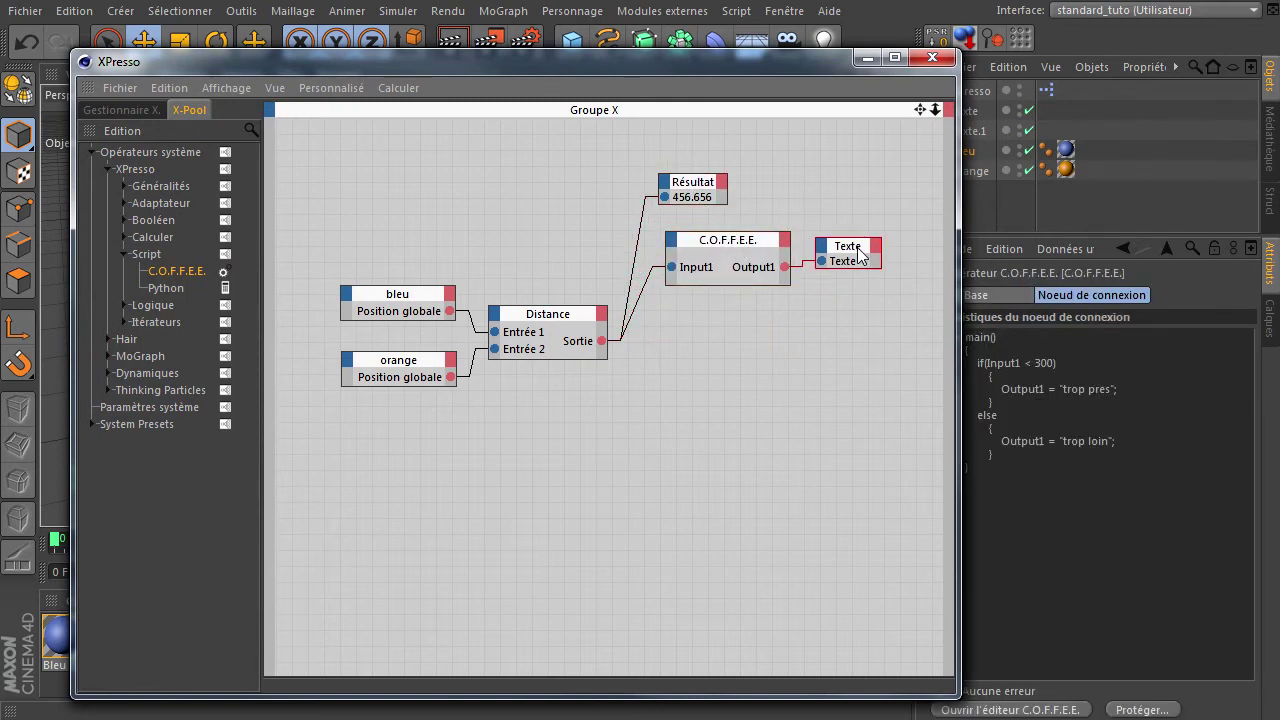
Add Texte.1 as a graph node with a Caractéristiques de l'objet > Texte input port.
left_click_drag(794, 72, 686, 84)
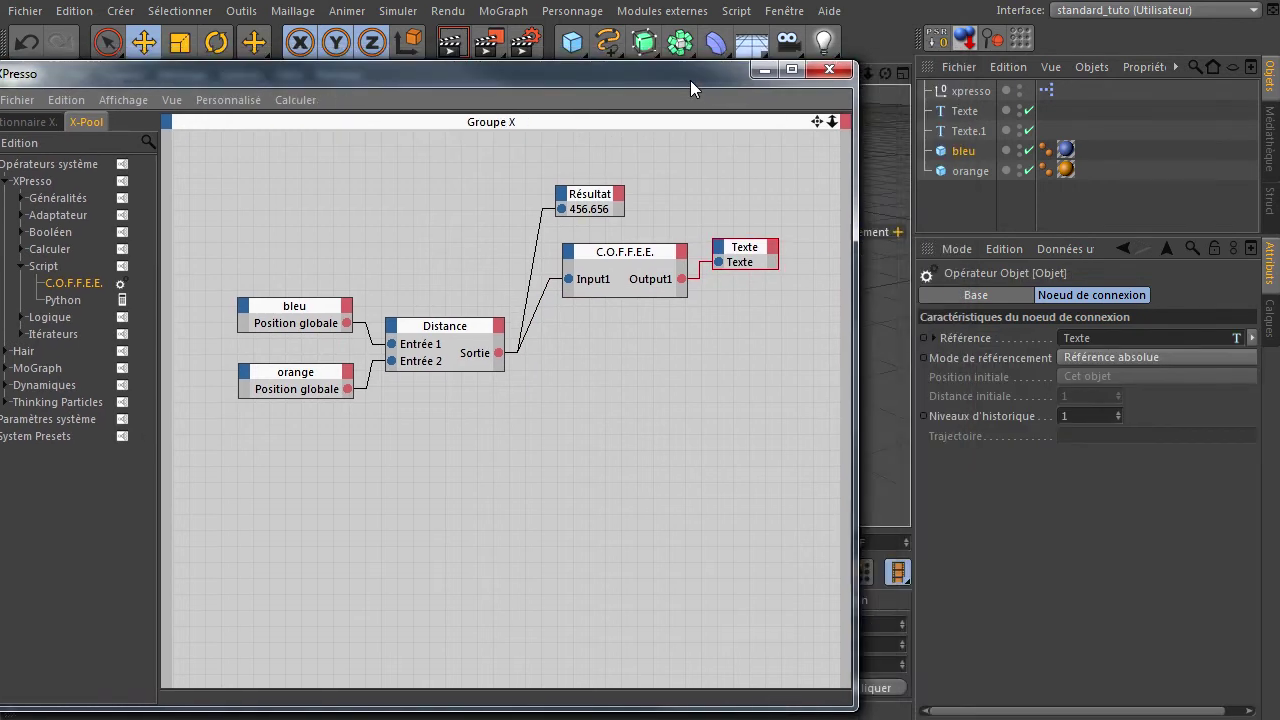
left_click(965, 131)
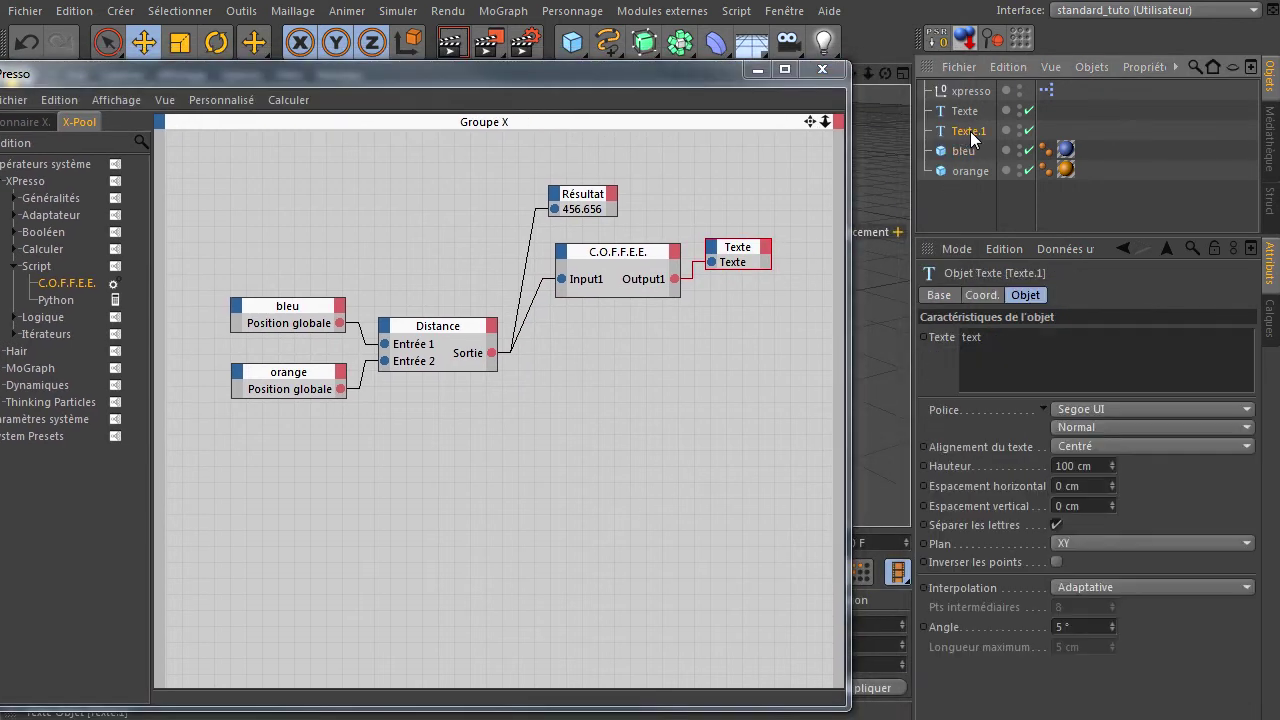
left_click_drag(965, 131, 744, 356)
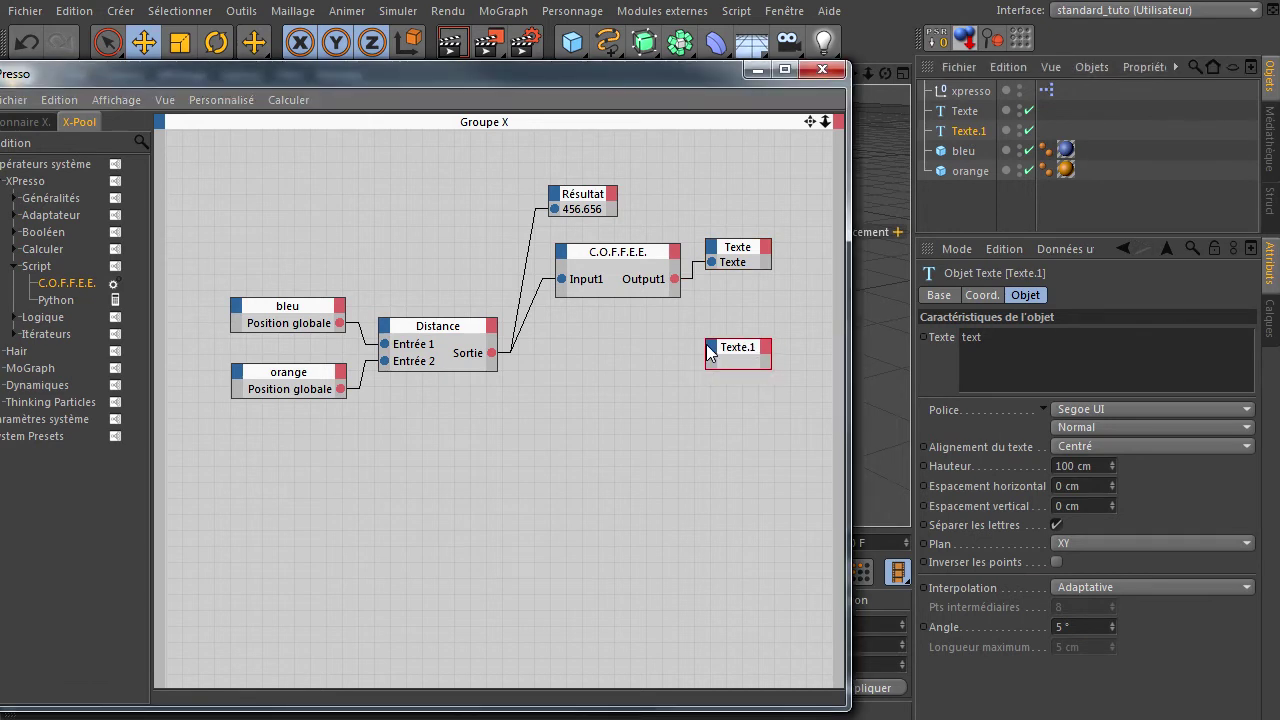
right_click(710, 346)
mouse_move(785, 398)
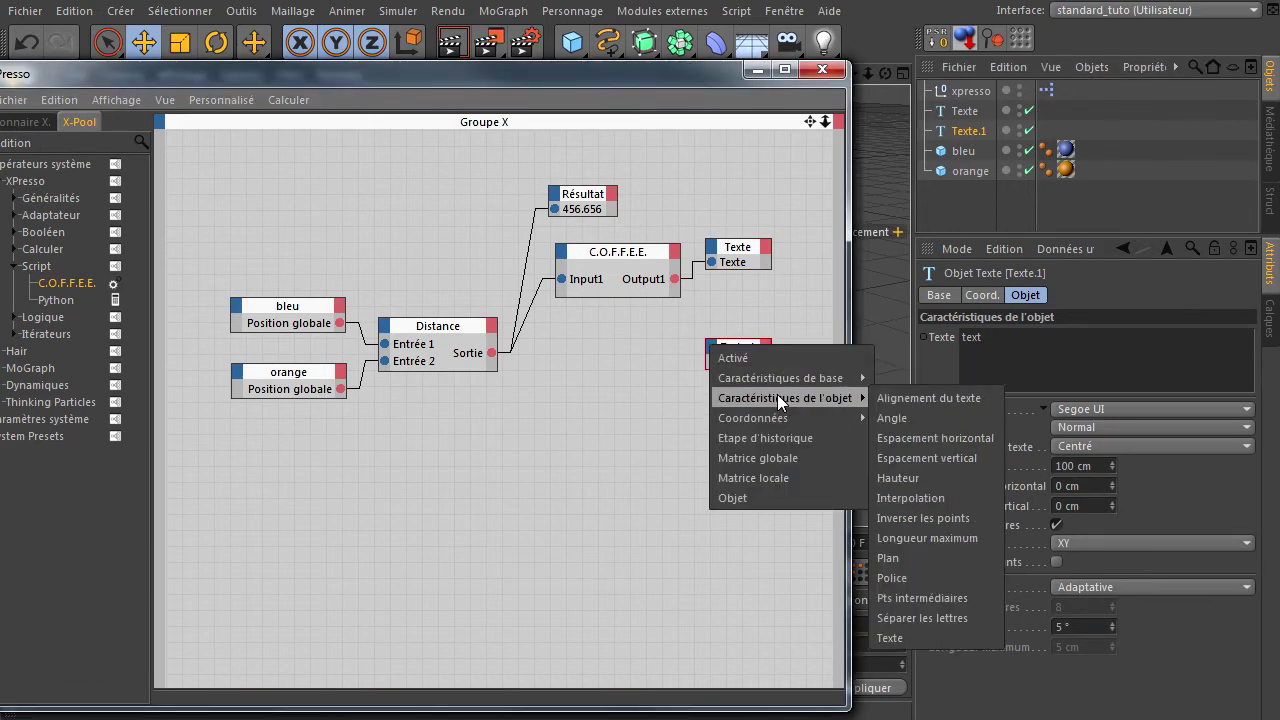
left_click(935, 640)
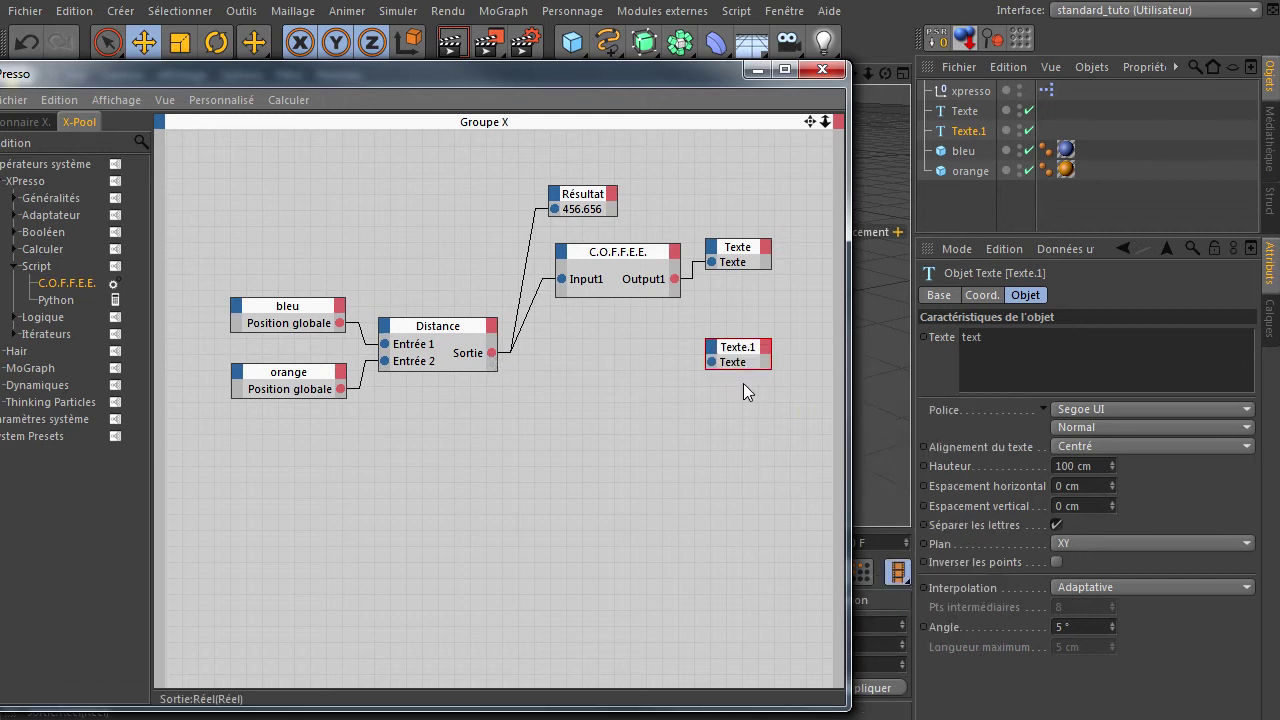
left_click_drag(425, 71, 638, 52)
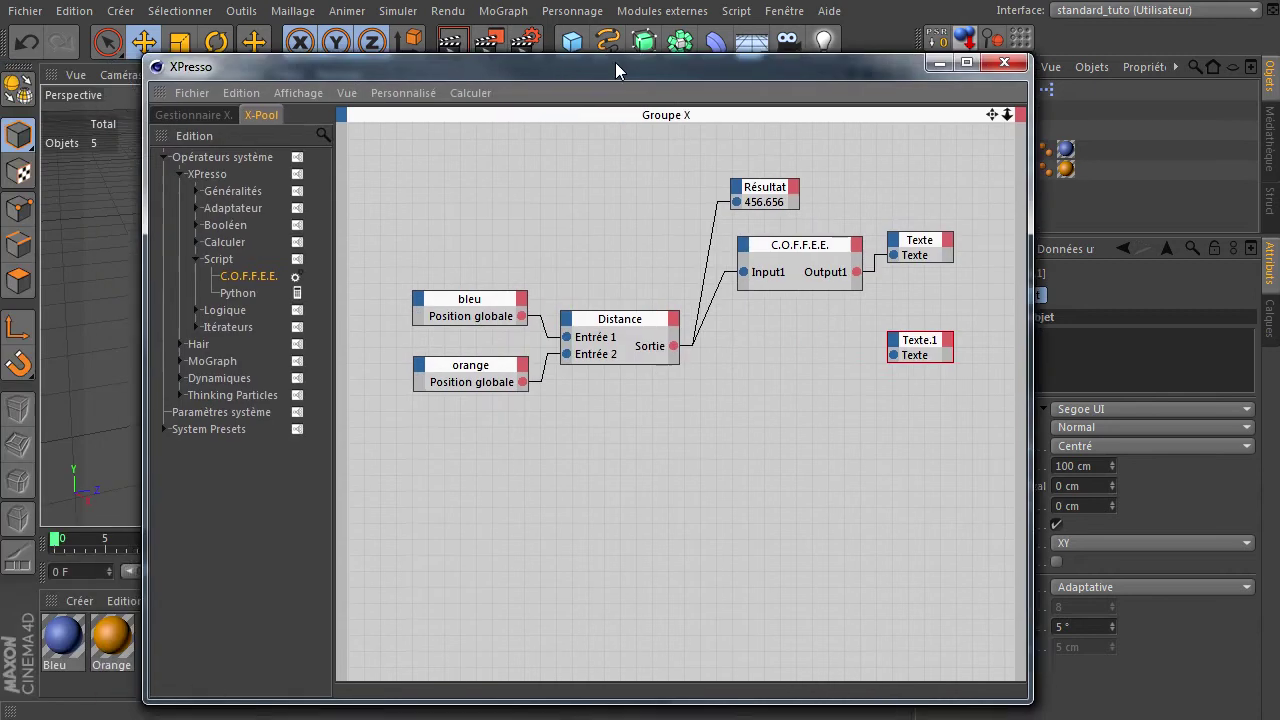
left_click(270, 280)
Add a Python node, delete its Input2 and default Output1, and add a Chaîne Output1 port.
left_click_drag(262, 286, 808, 414)
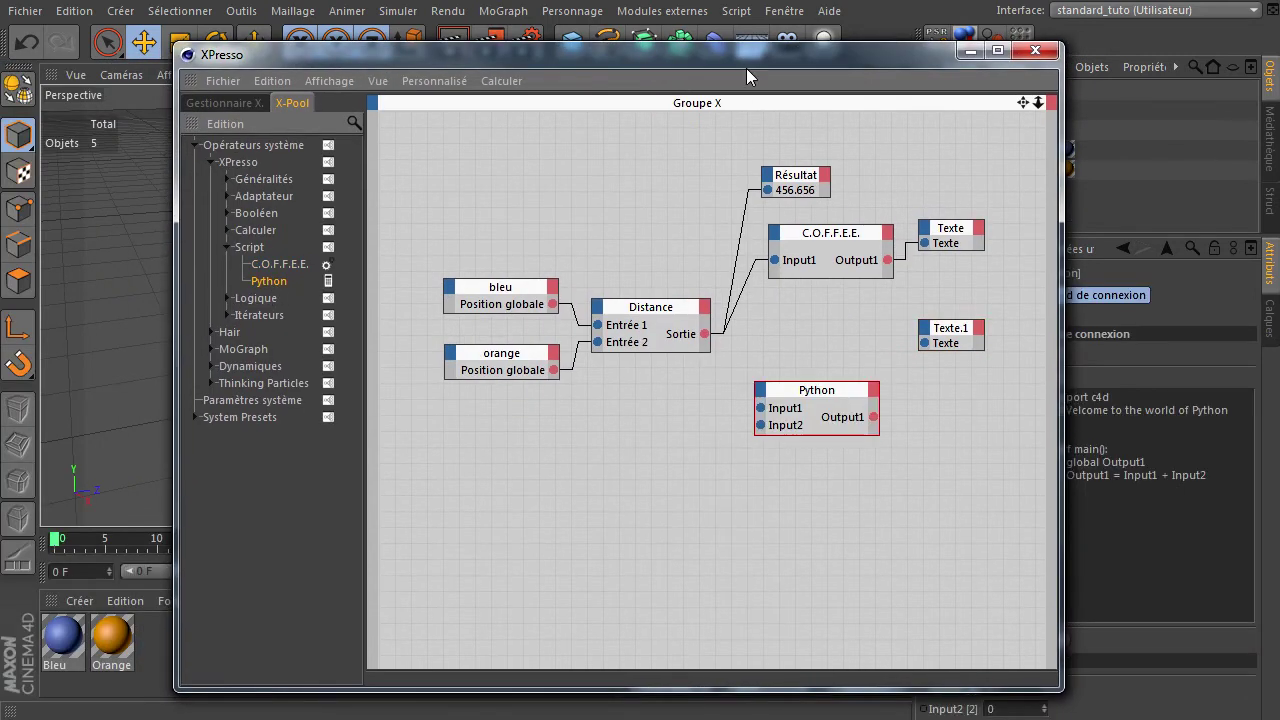
left_click_drag(746, 68, 603, 56)
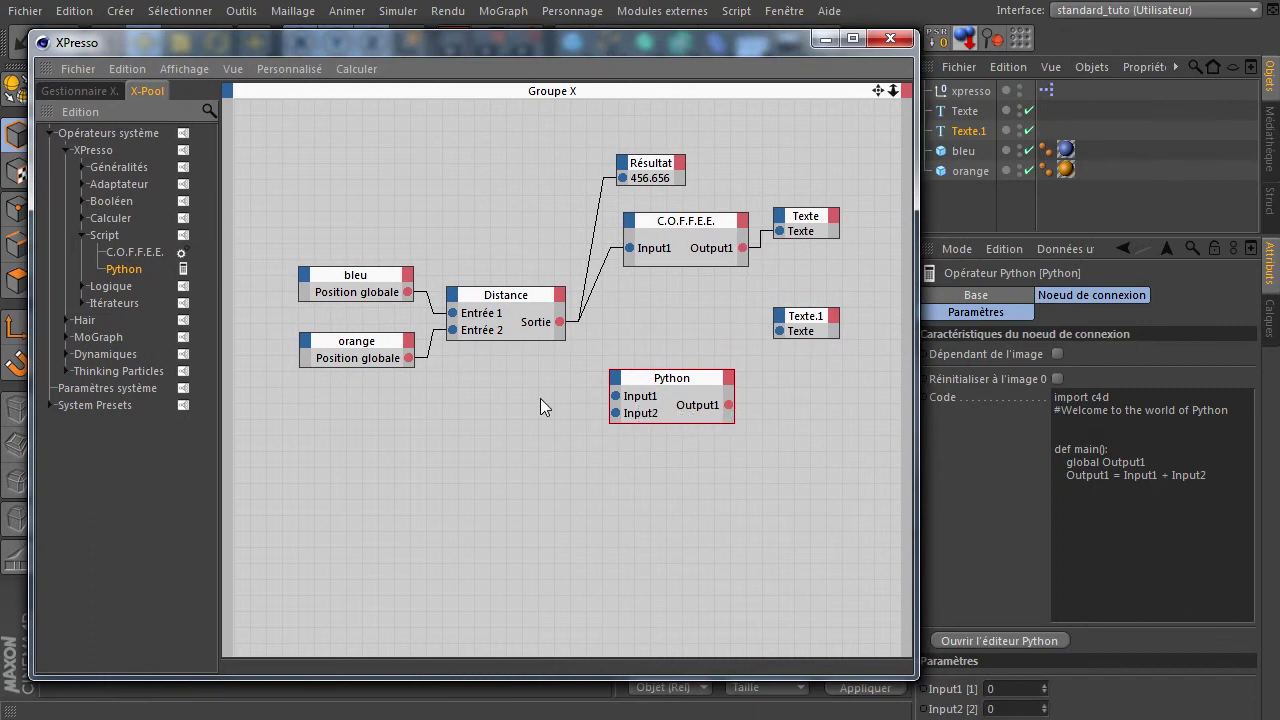
left_click(614, 412)
key("Delete")
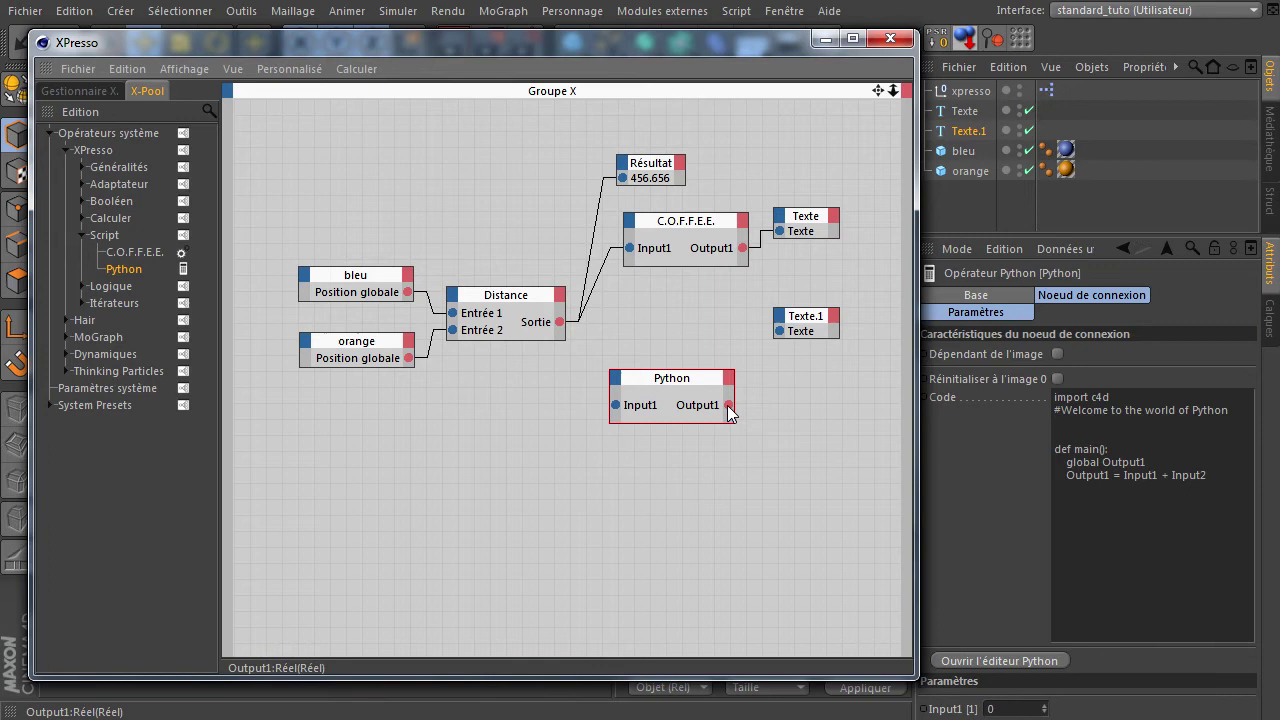
left_click(727, 404)
key("Delete")
left_click(725, 378)
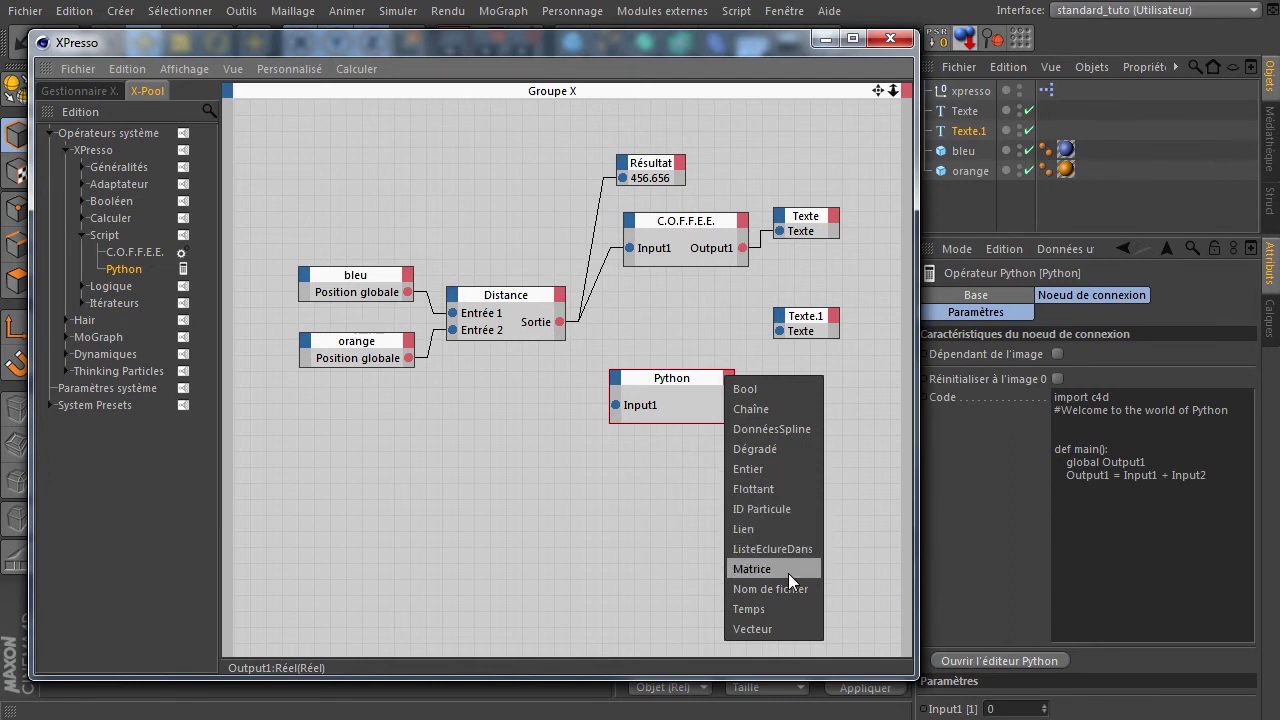
left_click(775, 408)
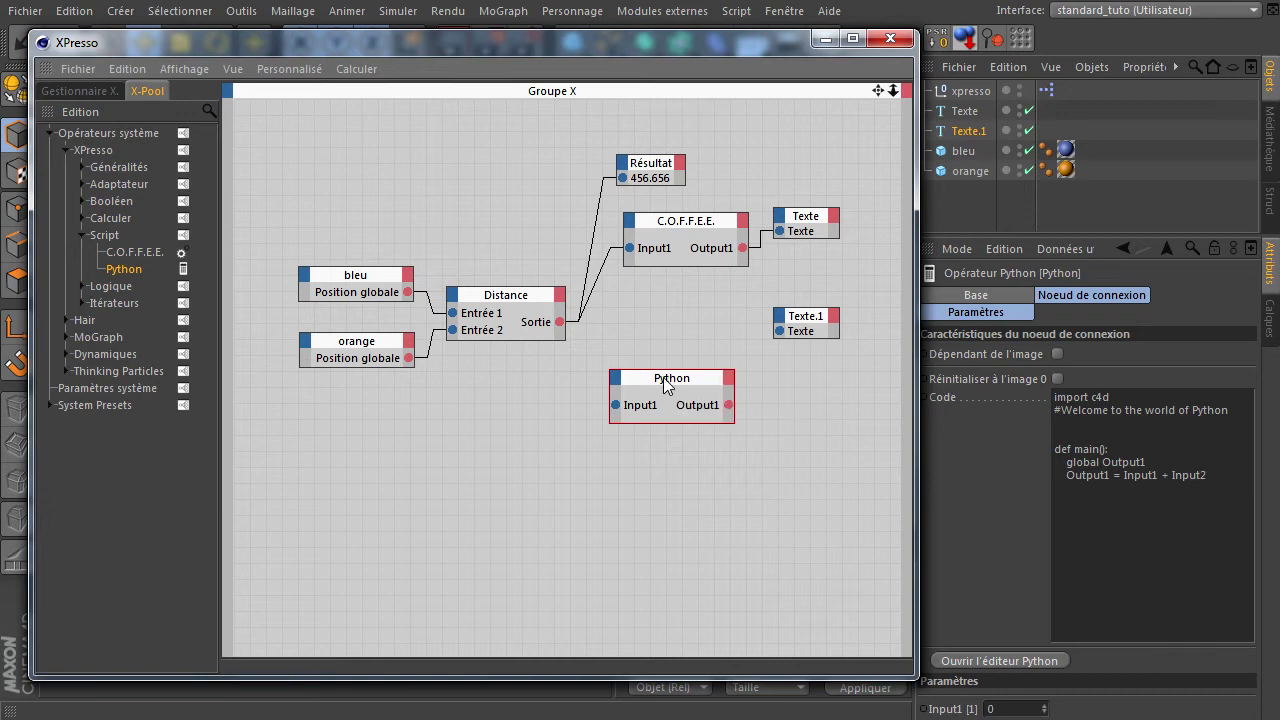
left_click_drag(663, 377, 668, 362)
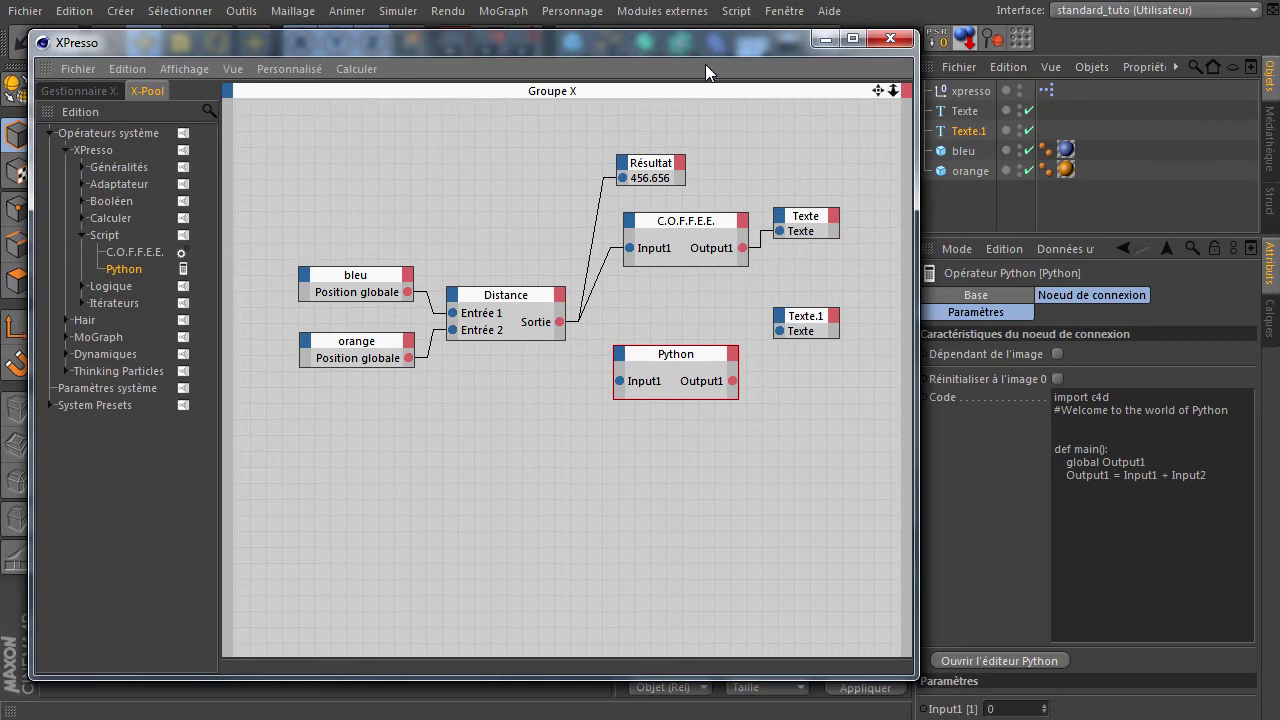
left_click_drag(704, 47, 621, 64)
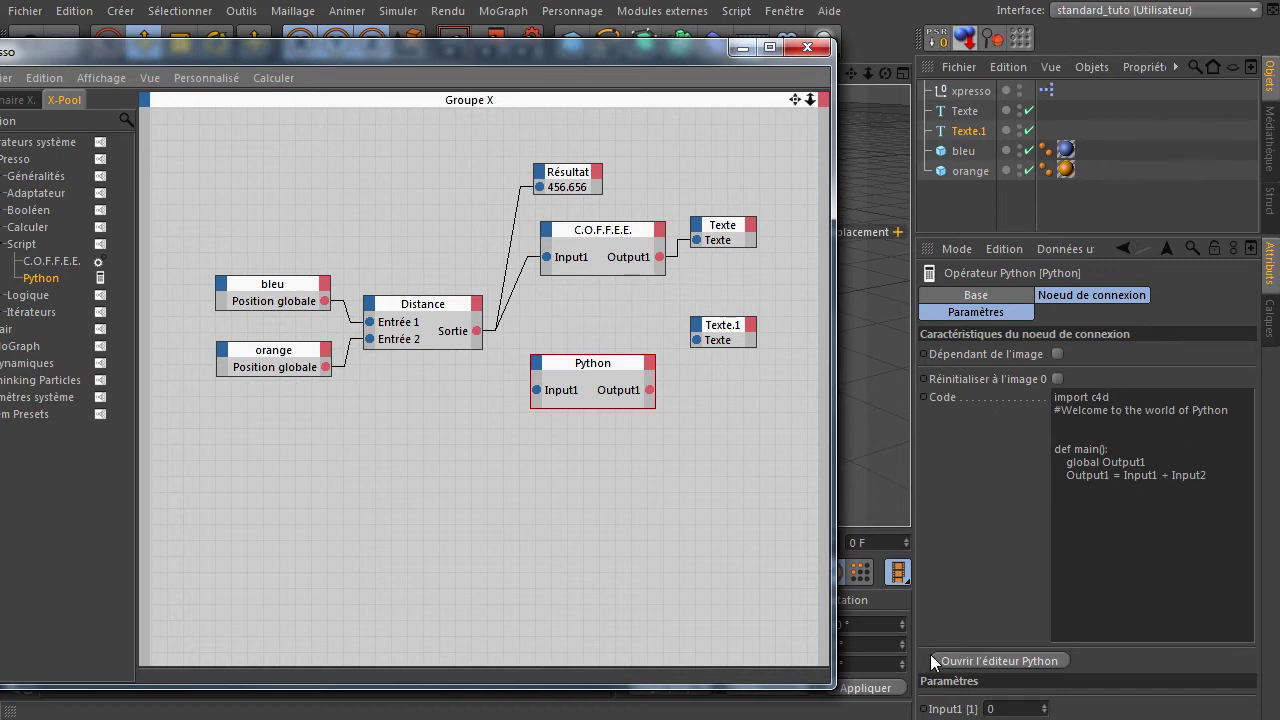
Open the Python node's code in the expression editor and arrange it beside the graph.
left_click(998, 660)
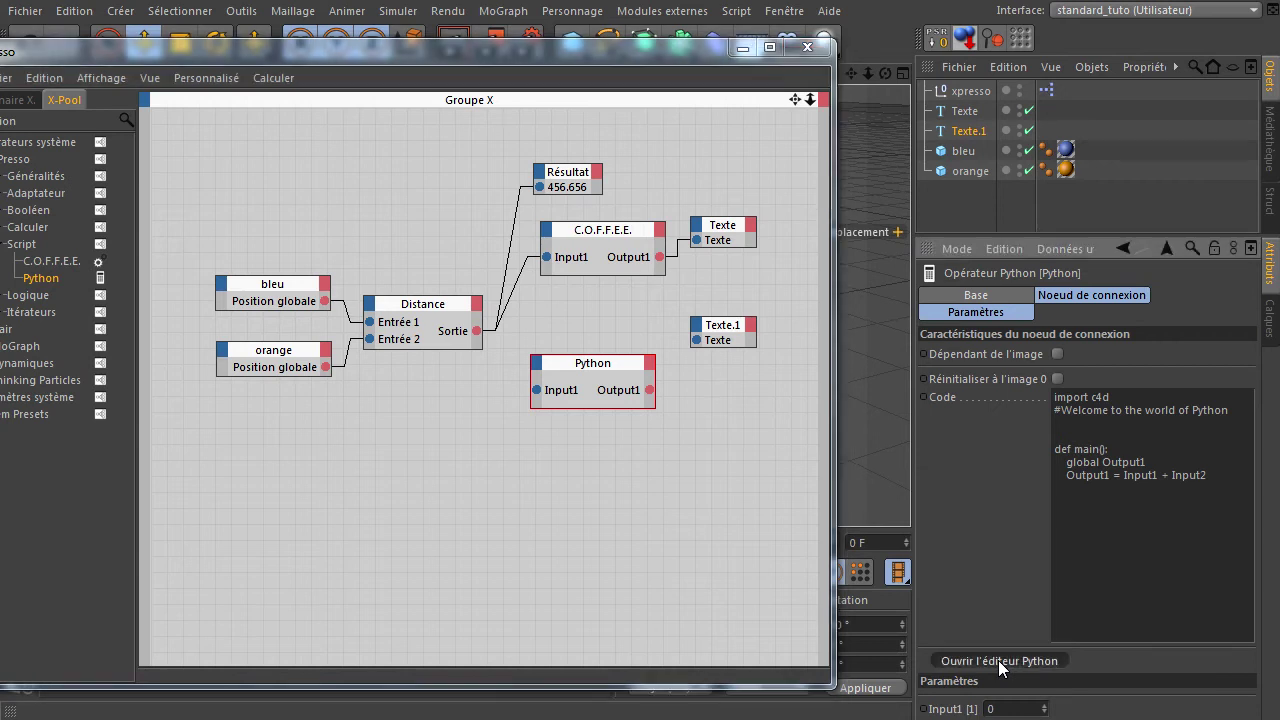
left_click_drag(895, 91, 302, 50)
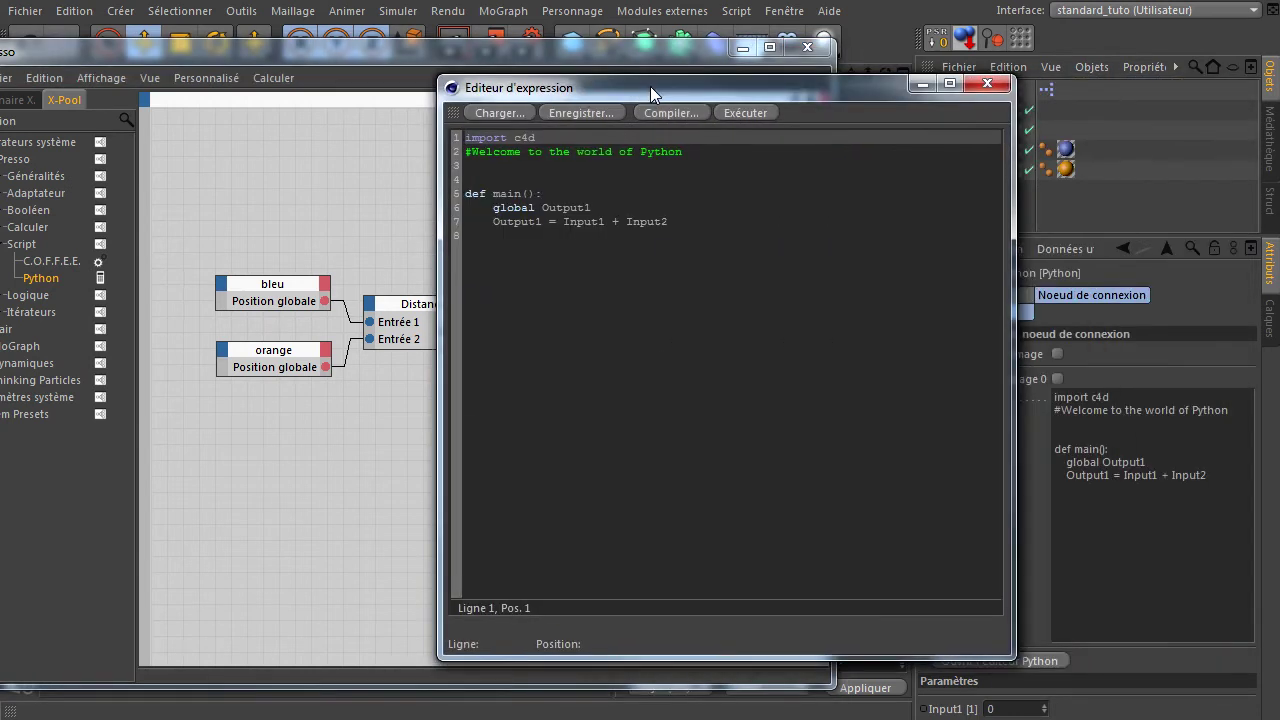
mouse_move(679, 58)
left_mouse_down()
mouse_move(965, 69)
mouse_move(1107, 56)
left_mouse_up()
left_click(324, 314)
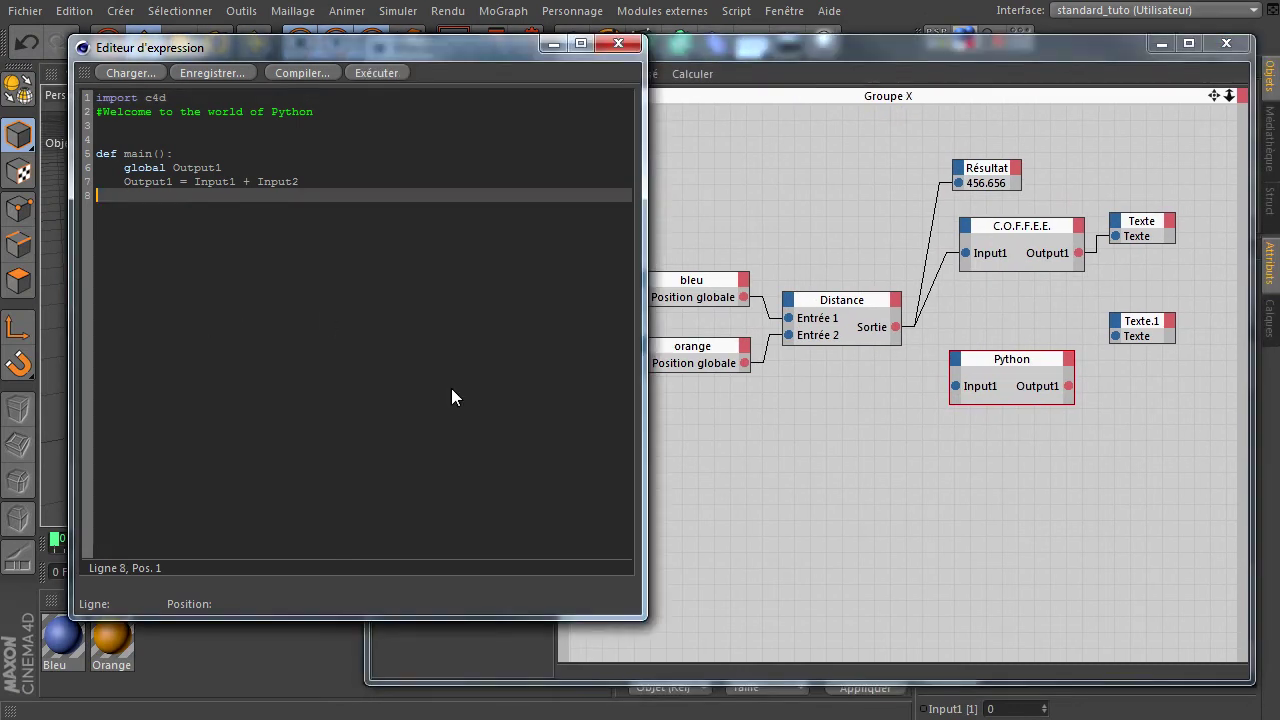
left_click_drag(462, 65, 441, 80)
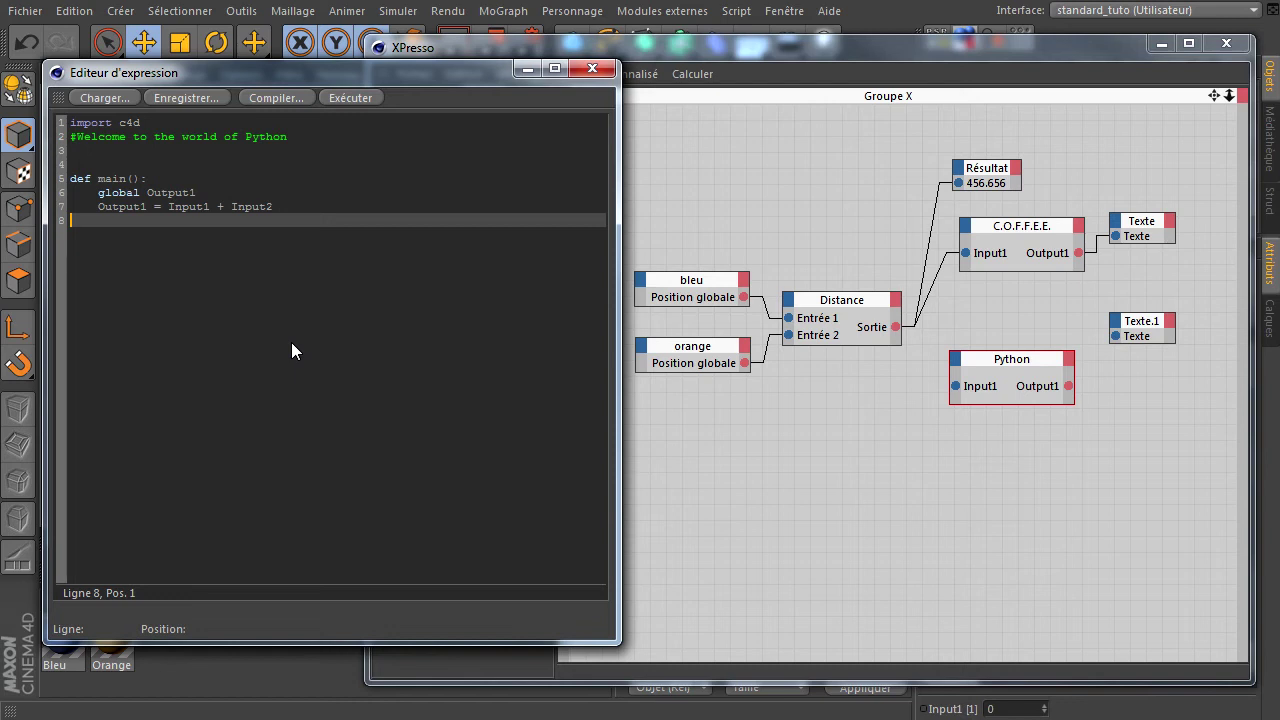
Walk through the import c4d, comment and def main() lines of the default script.
left_click(201, 122)
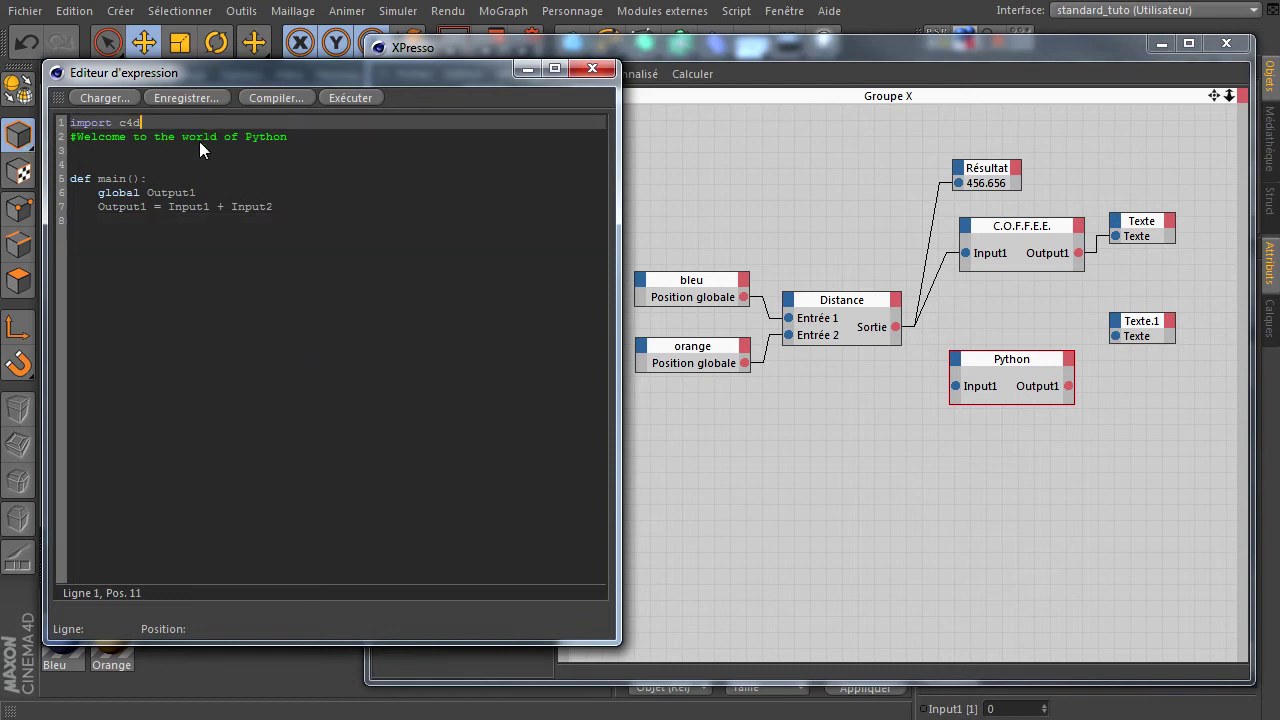
left_click(196, 346)
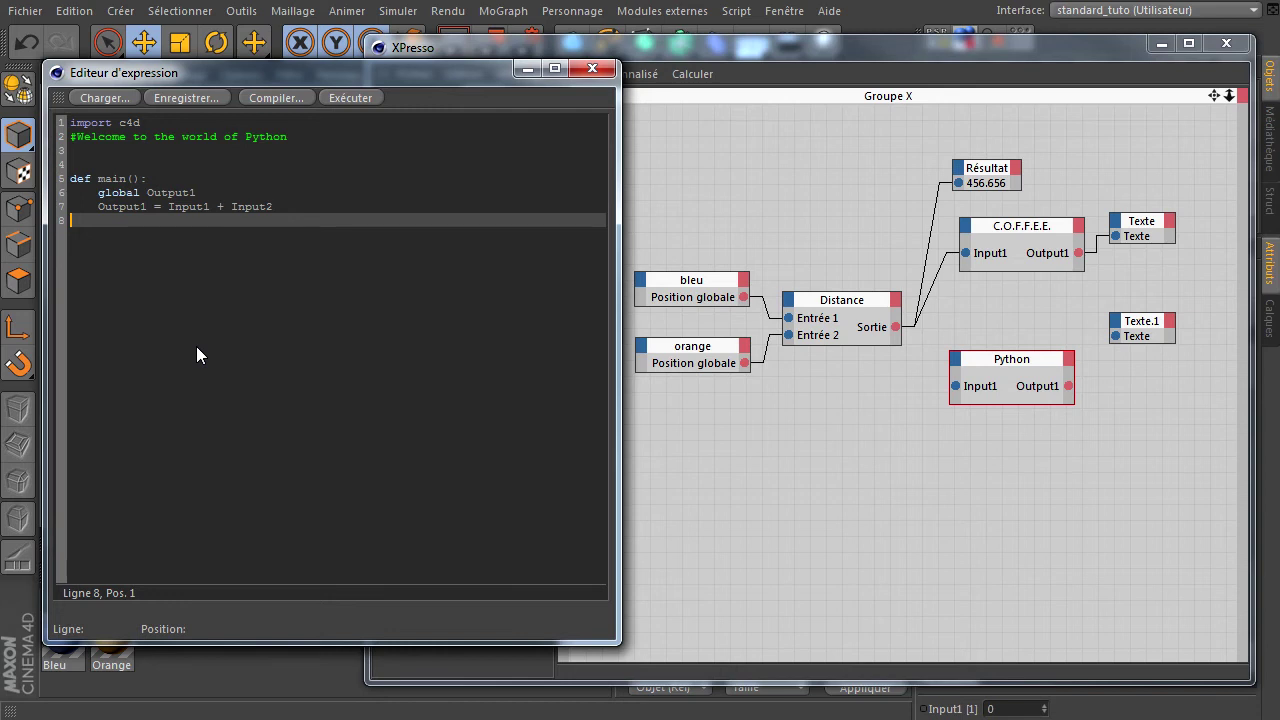
left_click(204, 127)
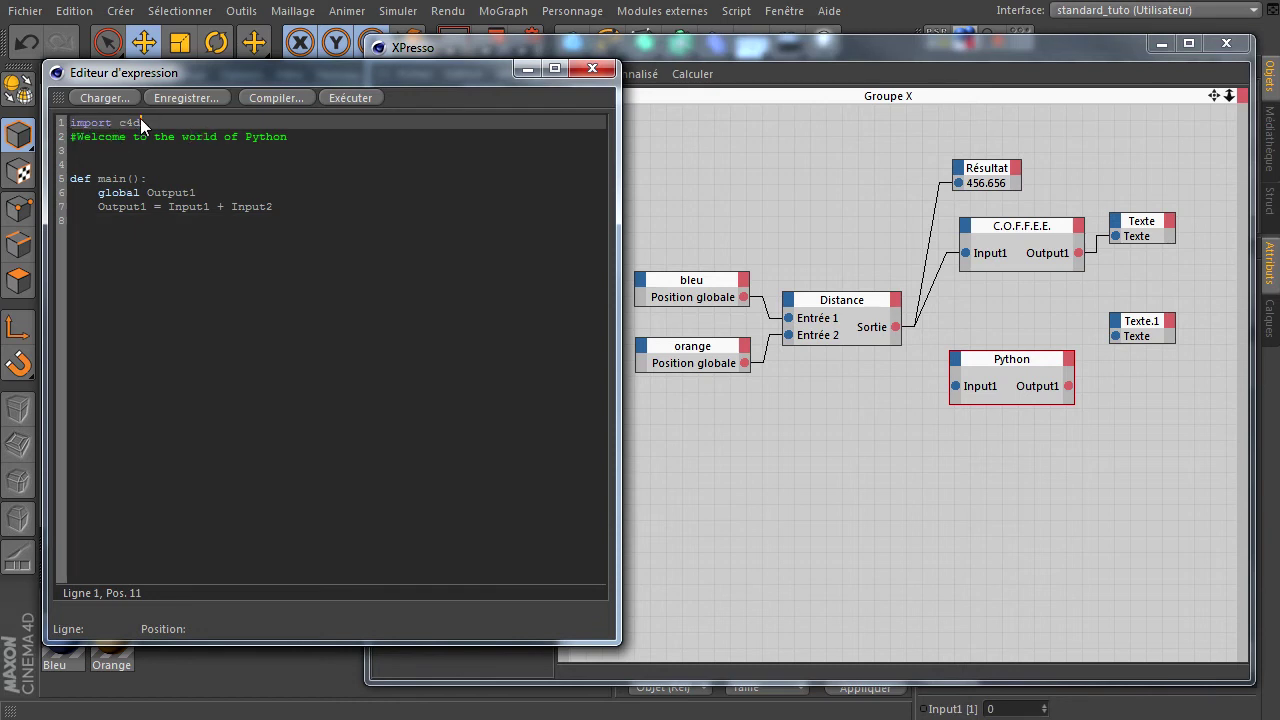
left_click_drag(119, 127, 148, 123)
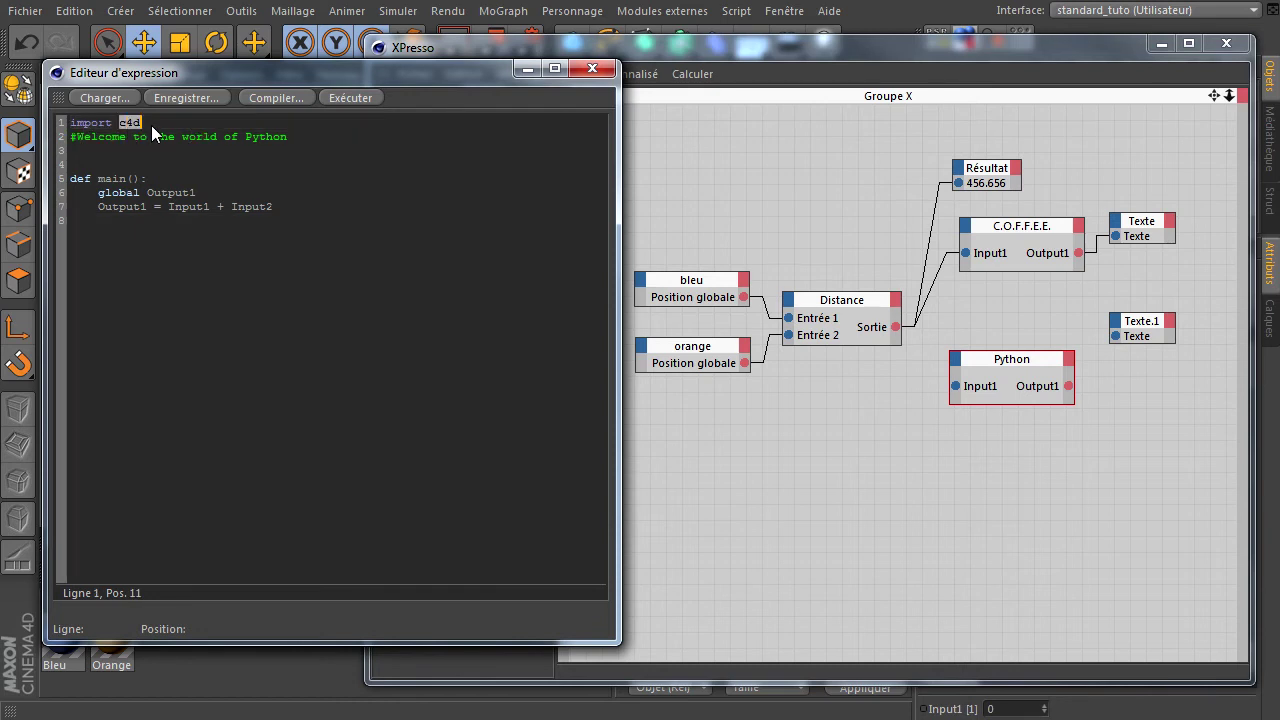
left_click(148, 123)
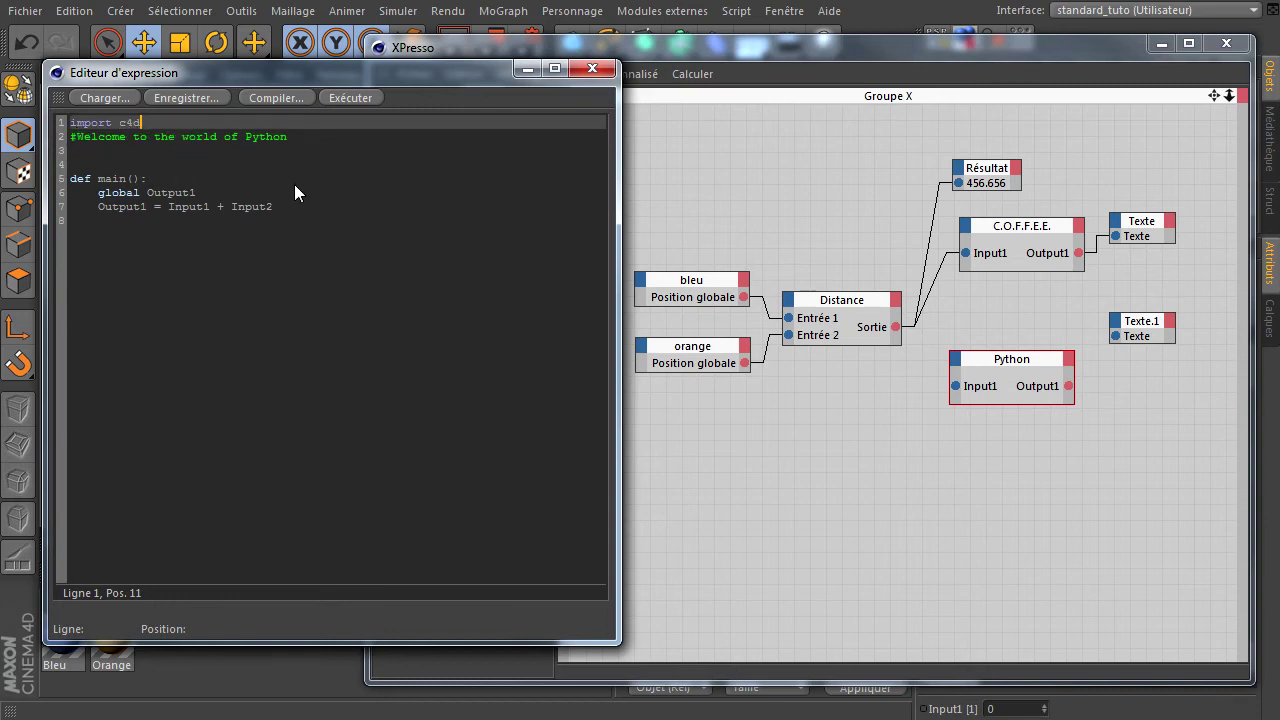
left_click(303, 140)
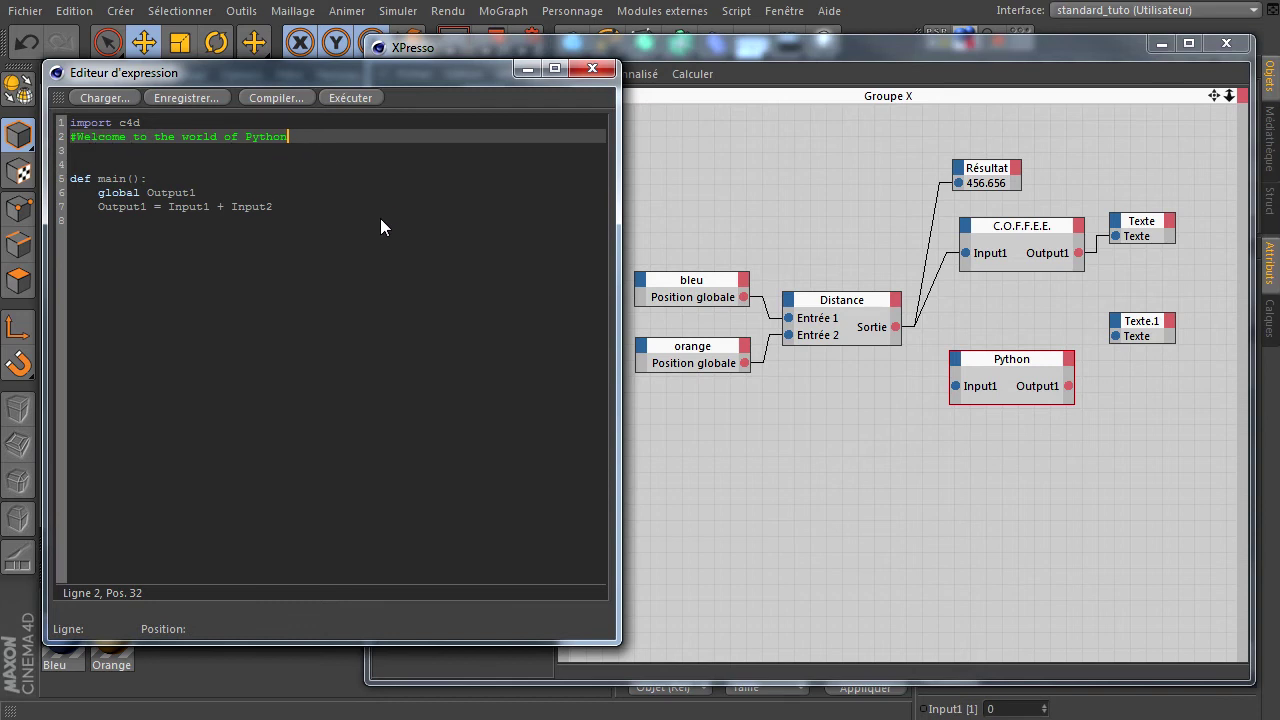
key("Down")
key("Down")
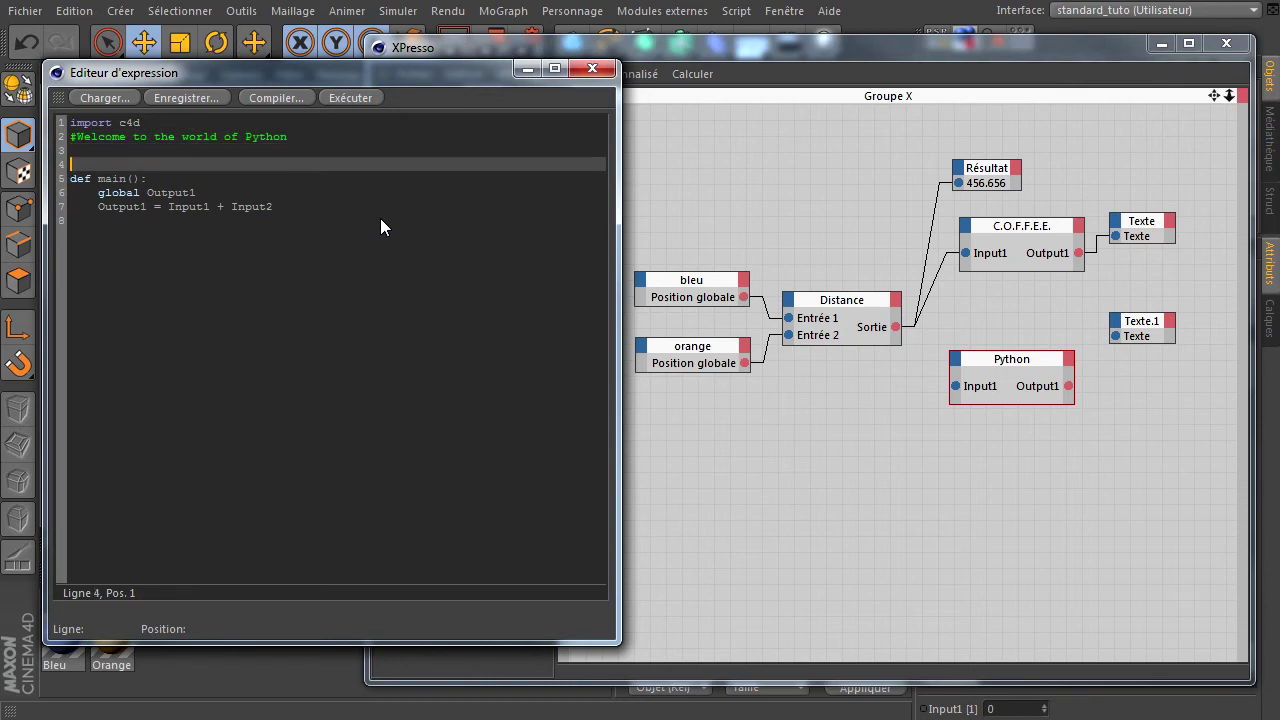
key("Down")
key("Left")
key("Left")
key("Left")
key("Left")
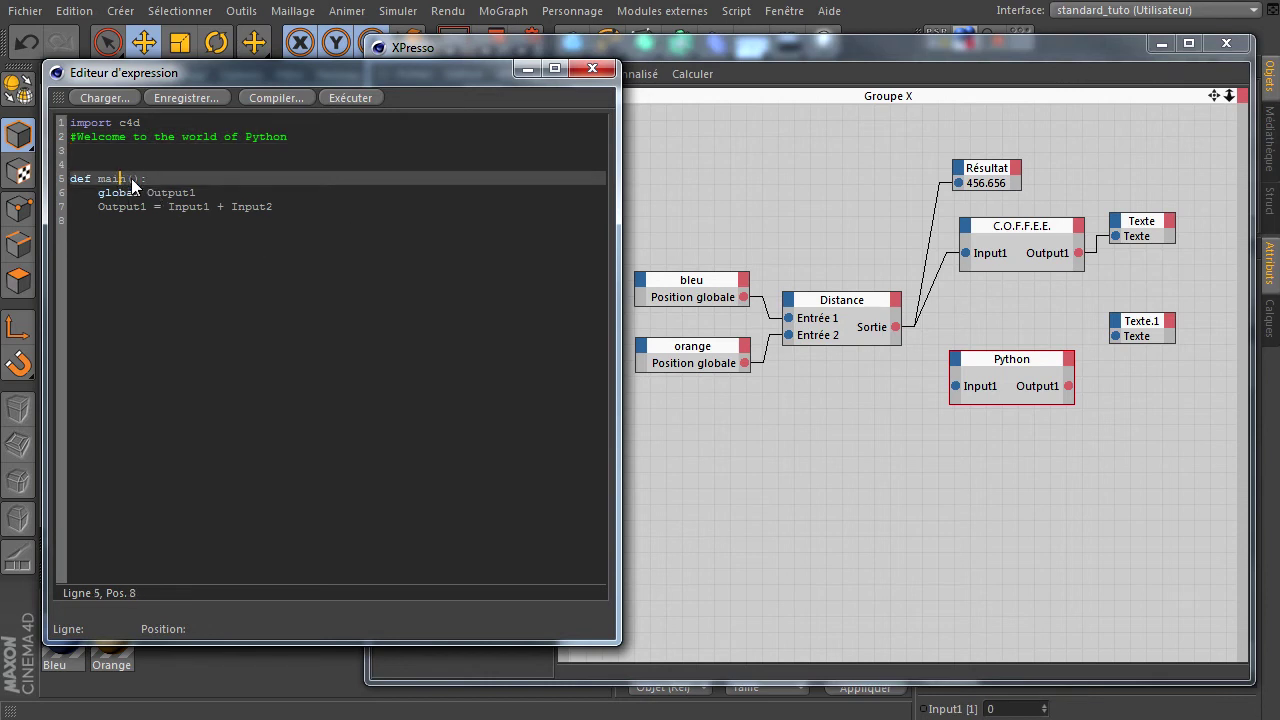
left_click(136, 178)
left_click(321, 308)
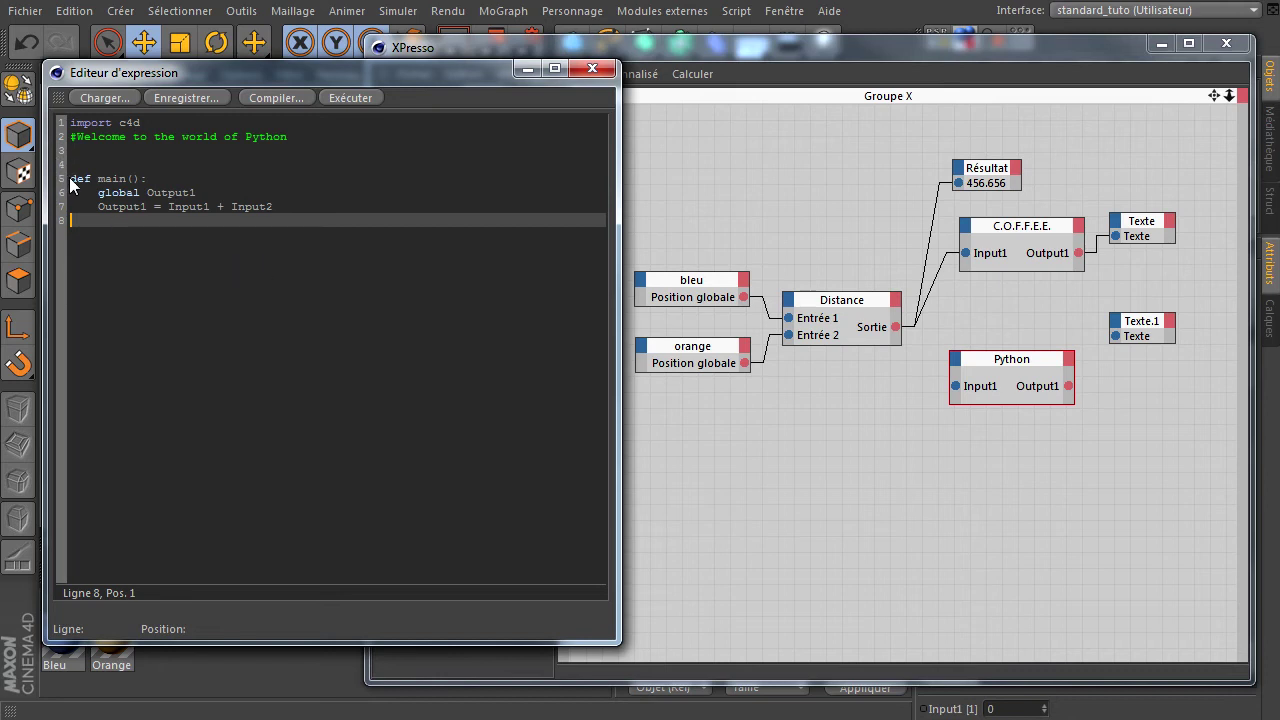
left_click(148, 178)
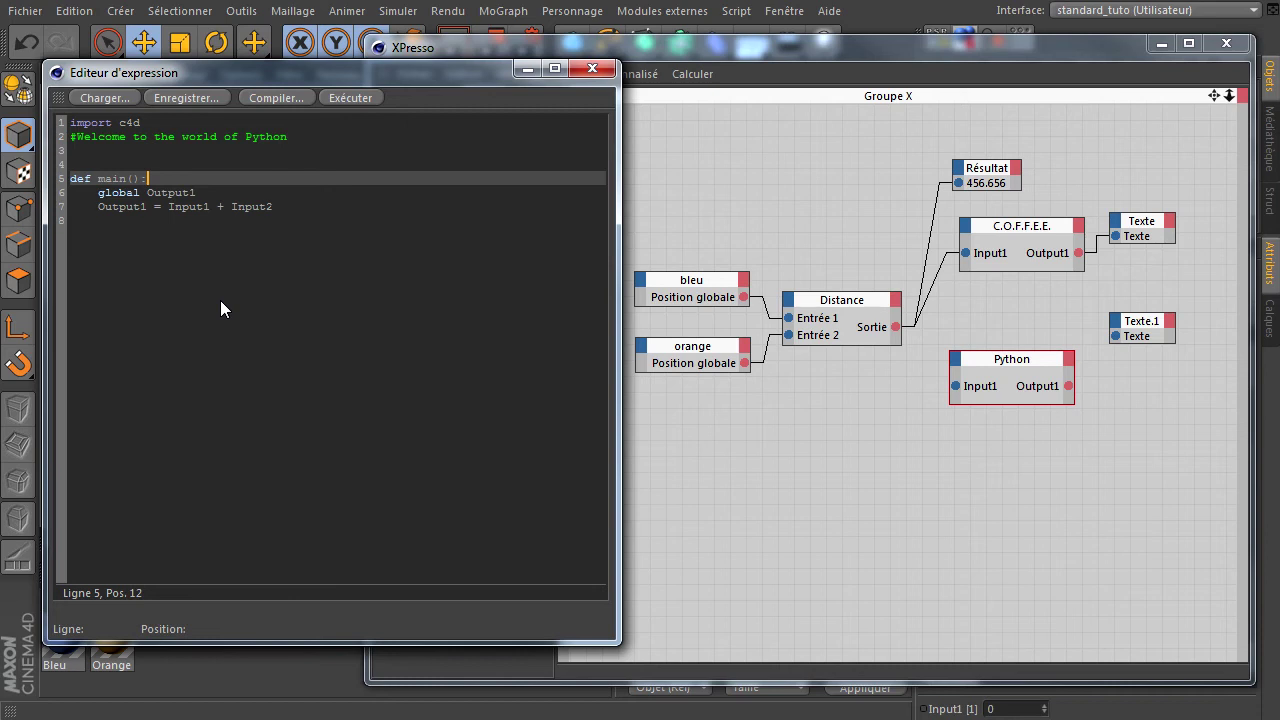
Explain the global Output1 line and the Output1 = Input1 + Input2 addition line.
left_click(220, 191)
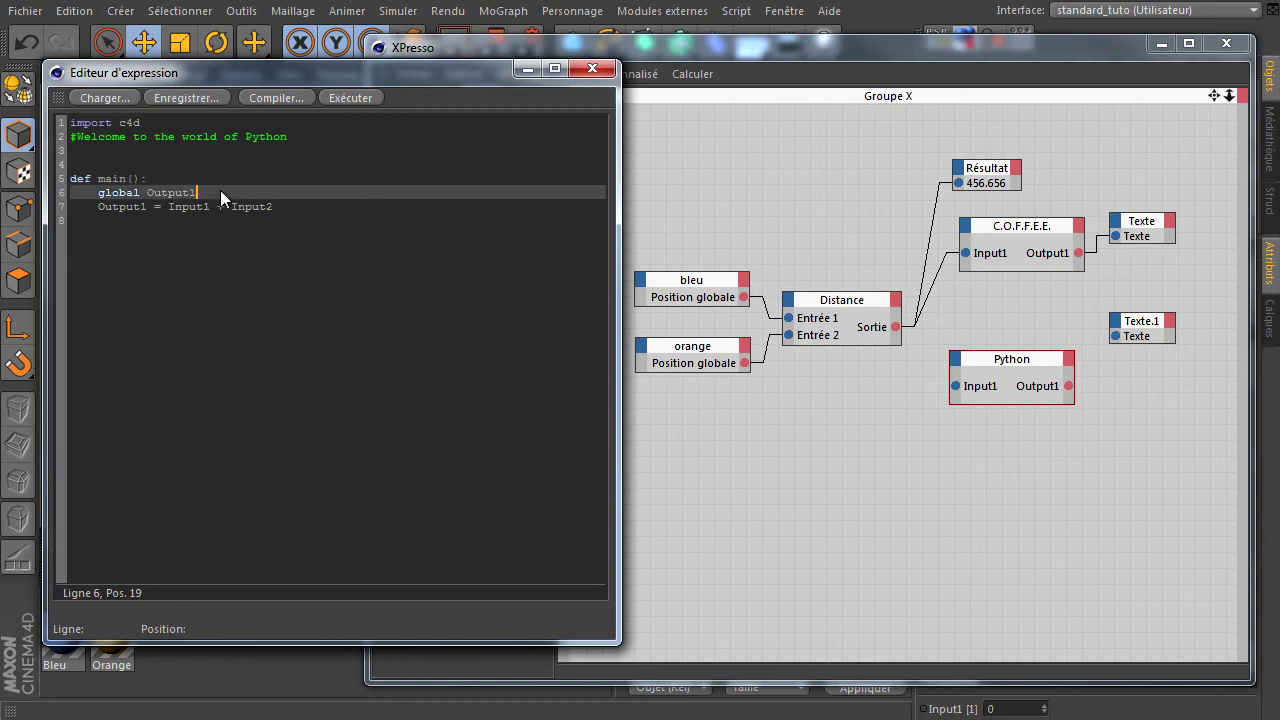
left_click(79, 196)
key("Down")
key("Down")
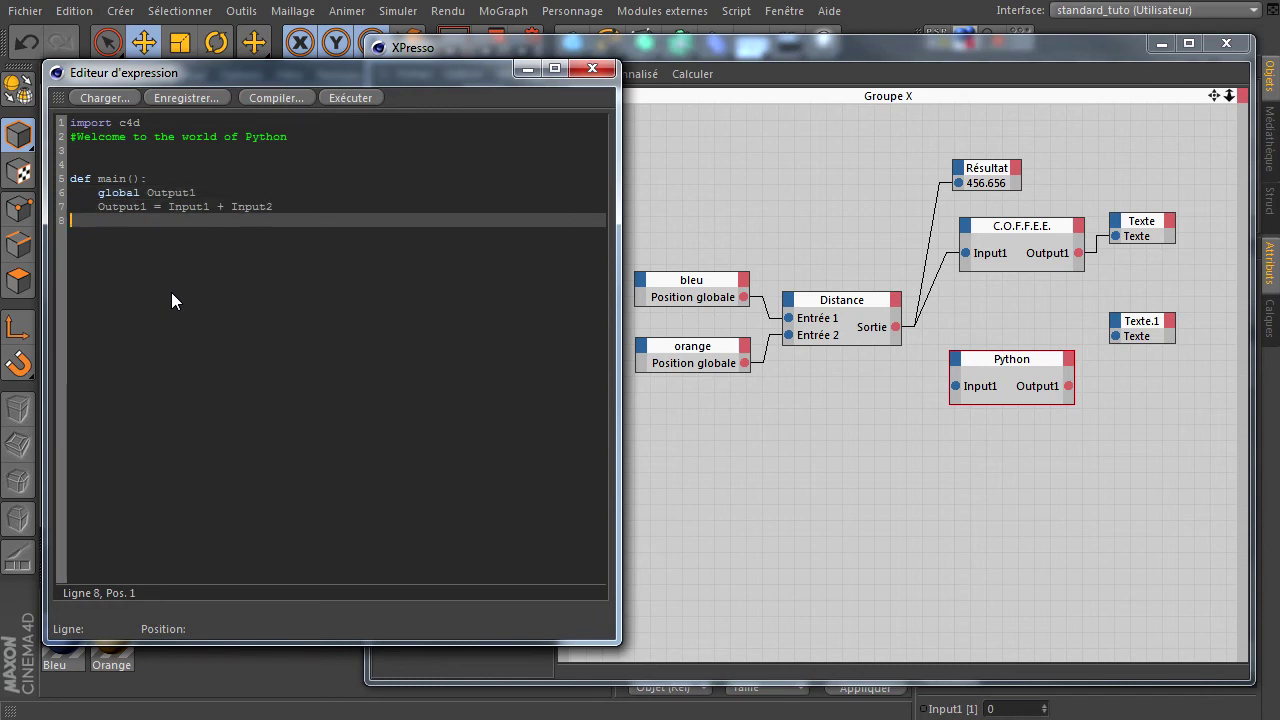
key("Tab")
double_click(112, 191)
left_click(178, 193)
left_click(219, 271)
double_click(125, 206)
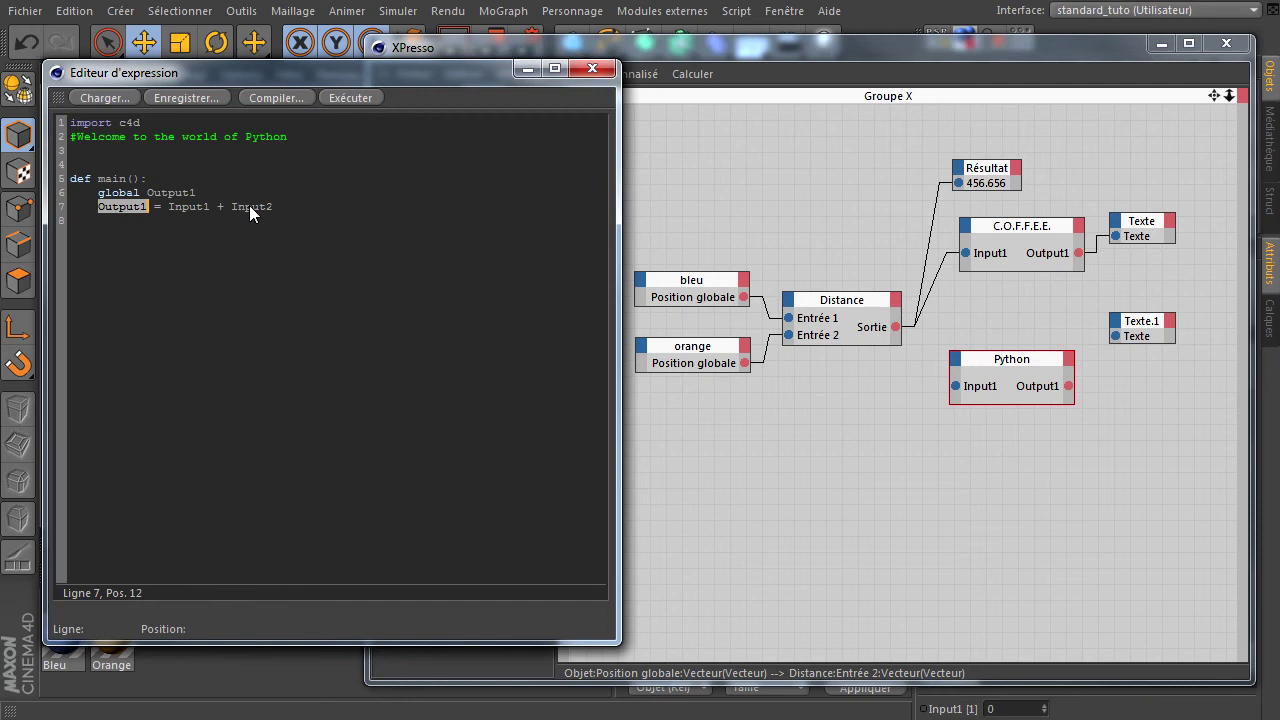
left_click(291, 207)
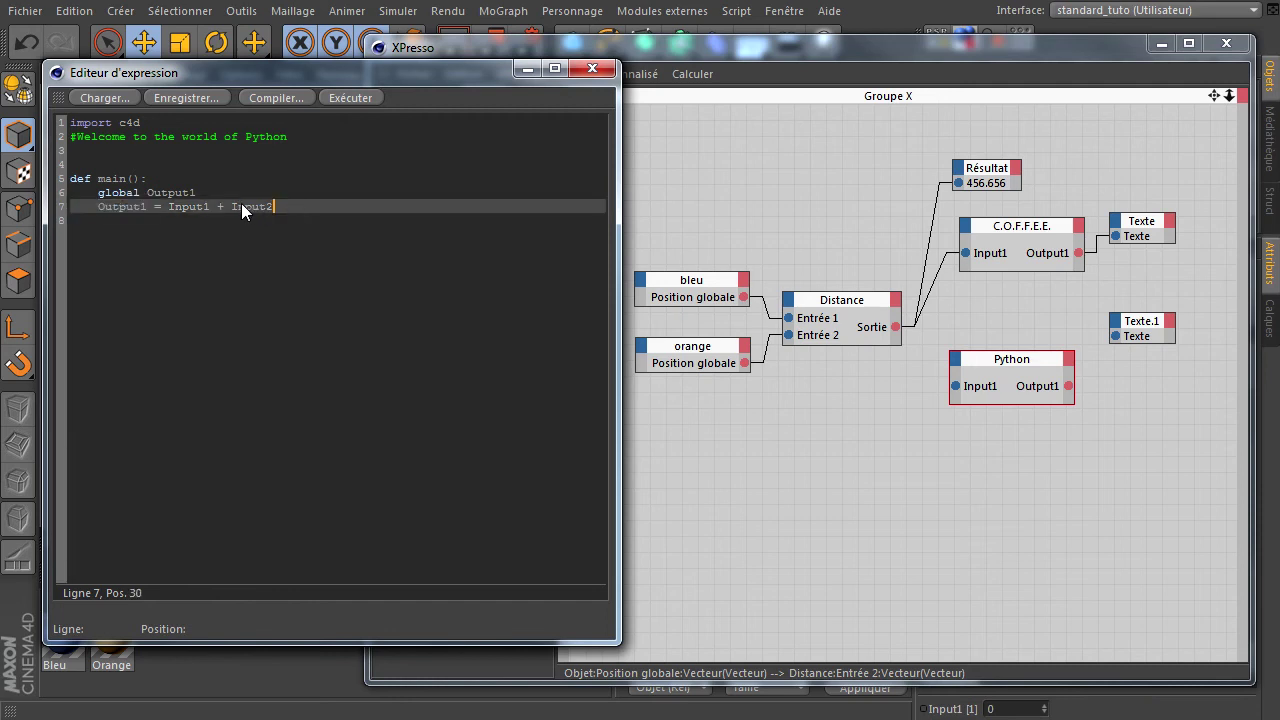
Replace the addition line with 'if Input1 < 300:' setting Output1 = 'Trop pres'.
key("shift+Home")
key("BackSpace")
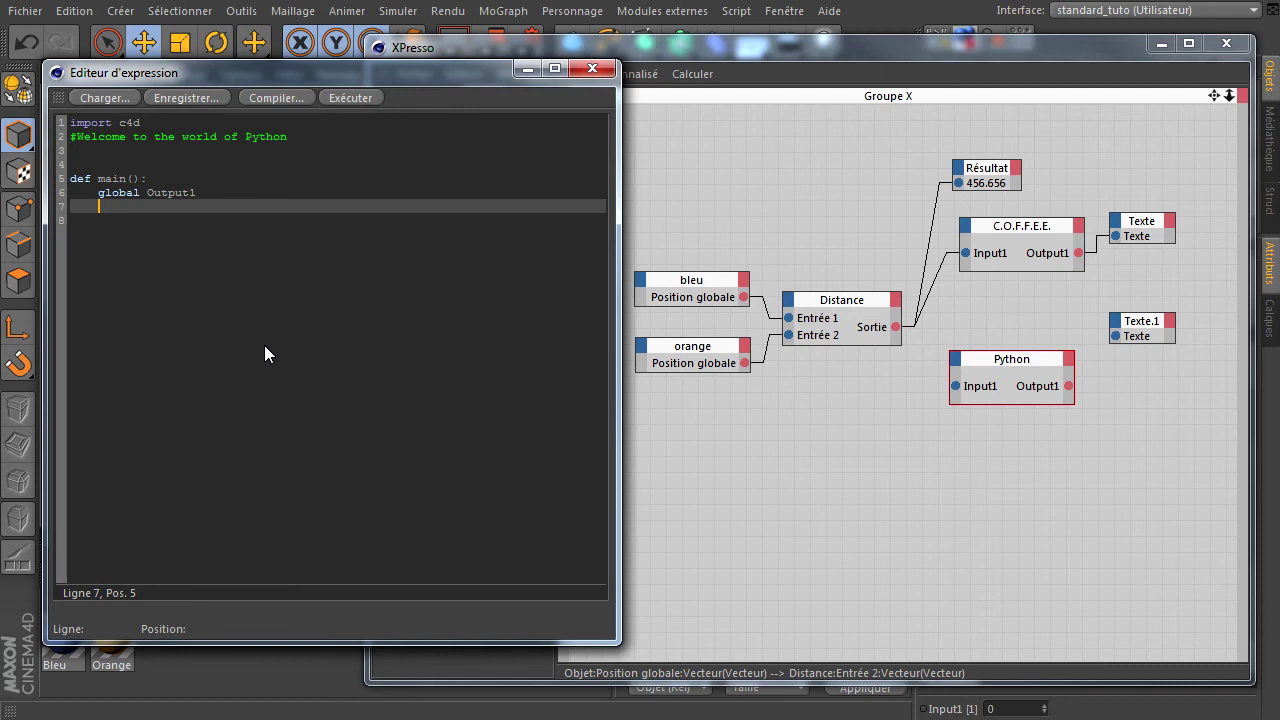
type("if")
type("Input1")
type(" < 300")
type(":")
key("Return")
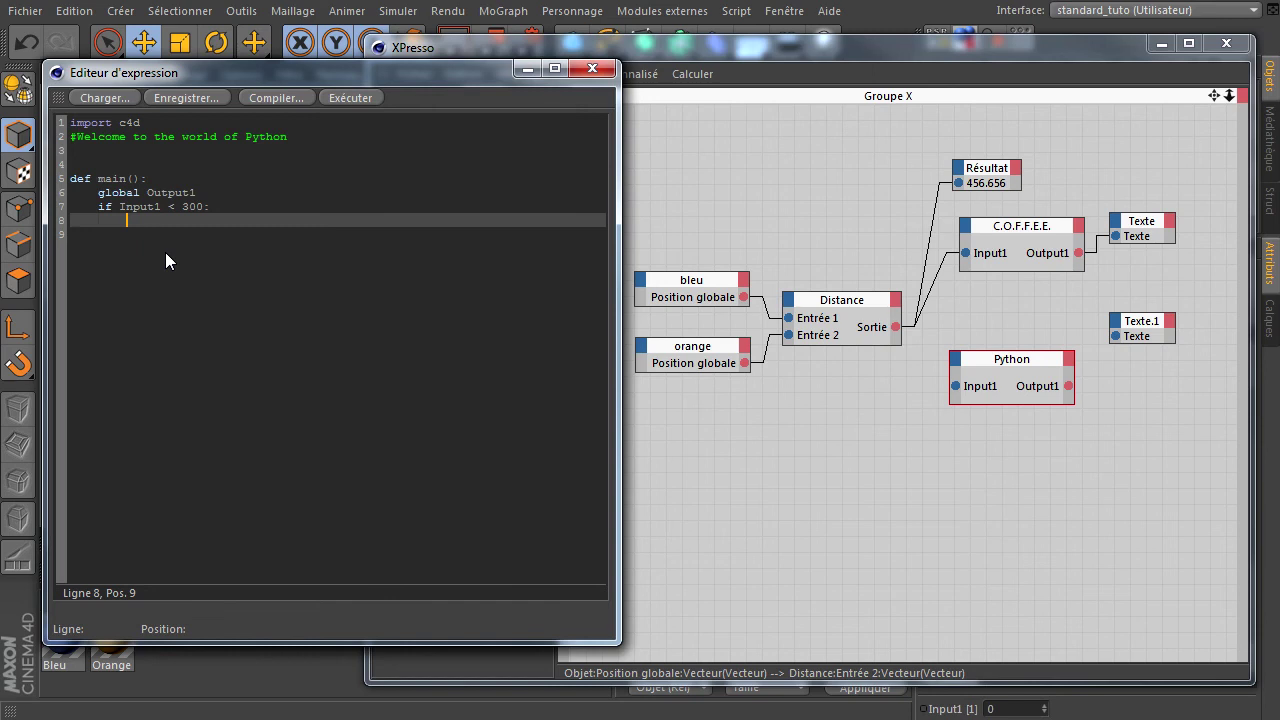
type("Output1")
type(" = \"")
type("Trop pres\"")
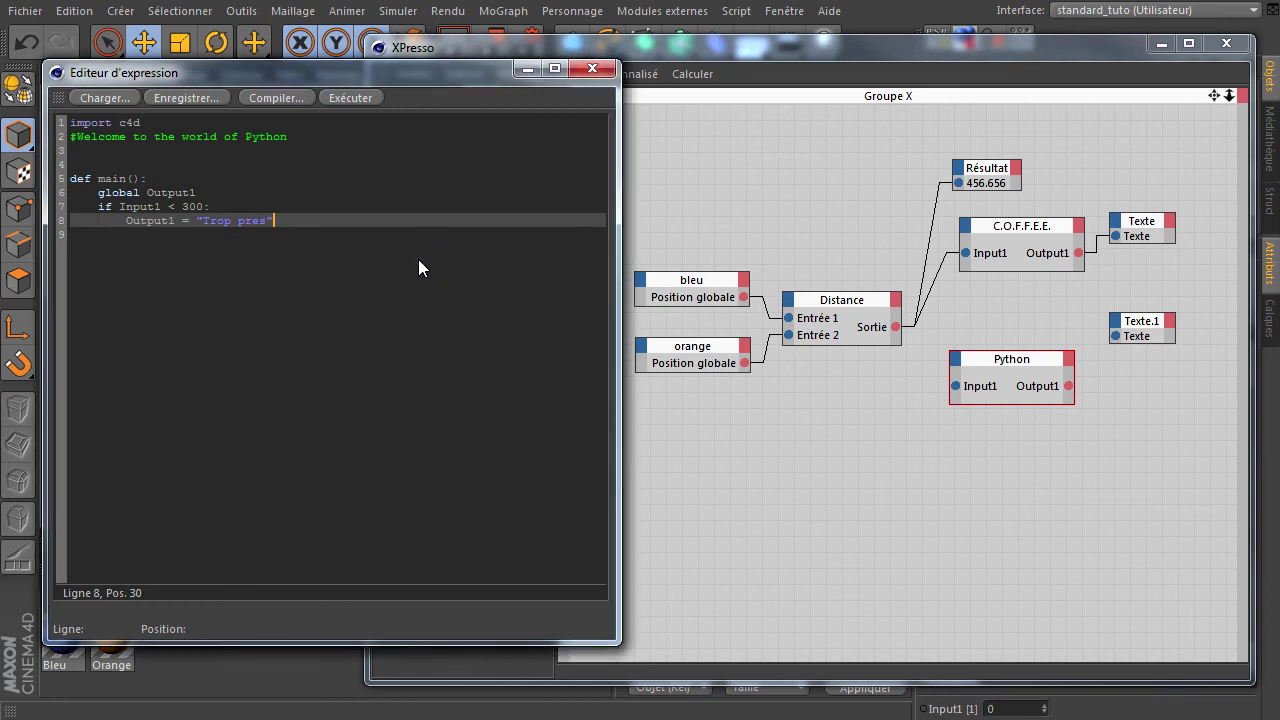
Add an outdented 'else:' branch setting Output1 = 'Trop loin', ending on an unindented line.
key("Return")
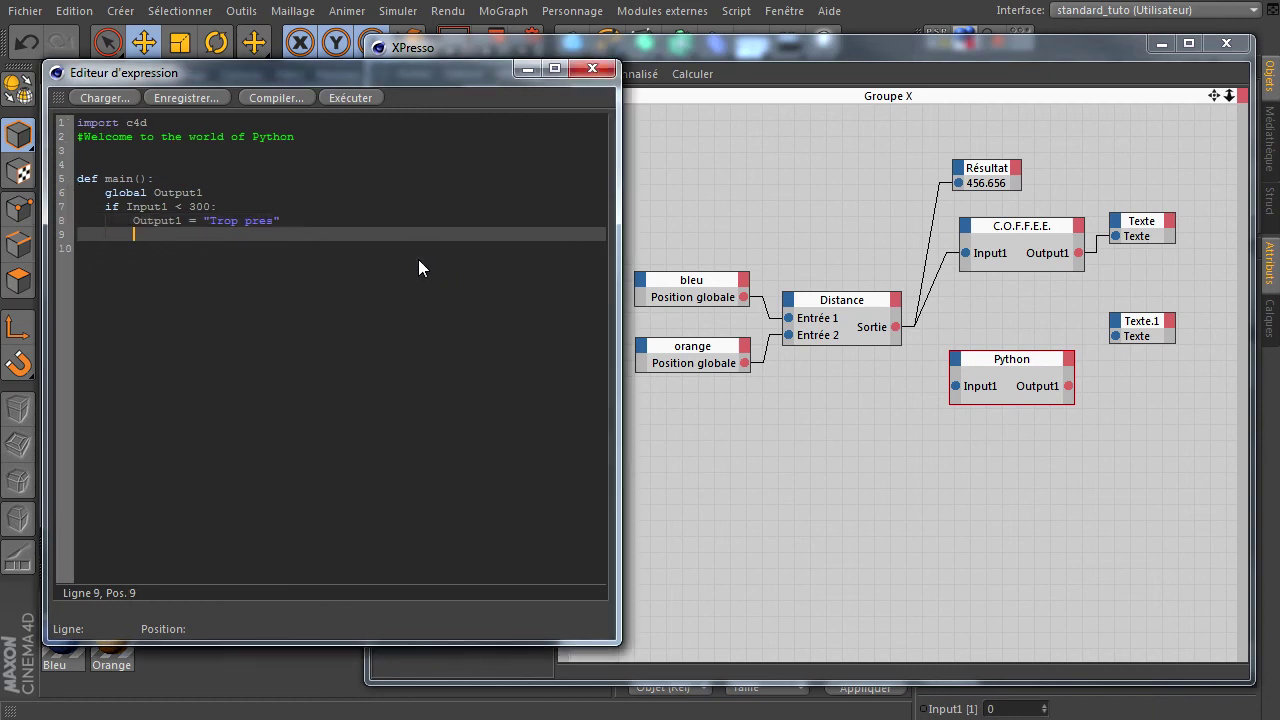
key("BackSpace")
type("else")
type(":")
key("Return")
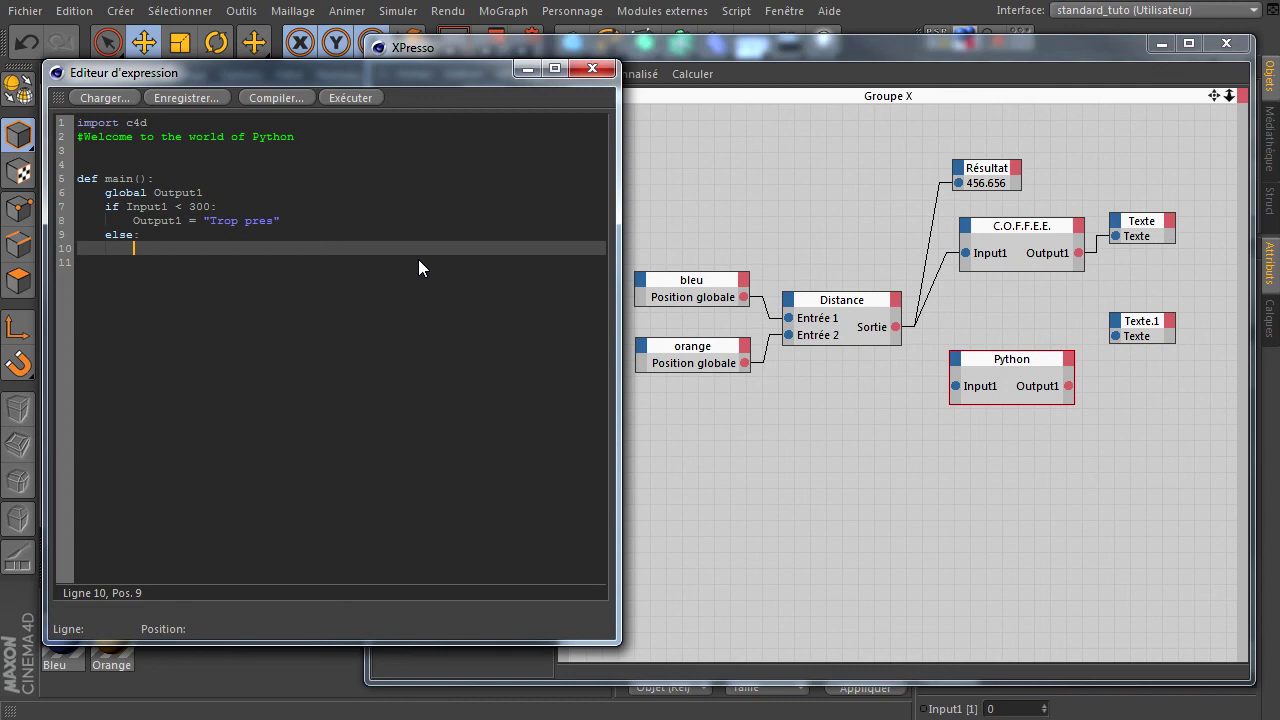
type("Output1 = \"")
type("Trop loin\"")
key("Return")
key("Home")
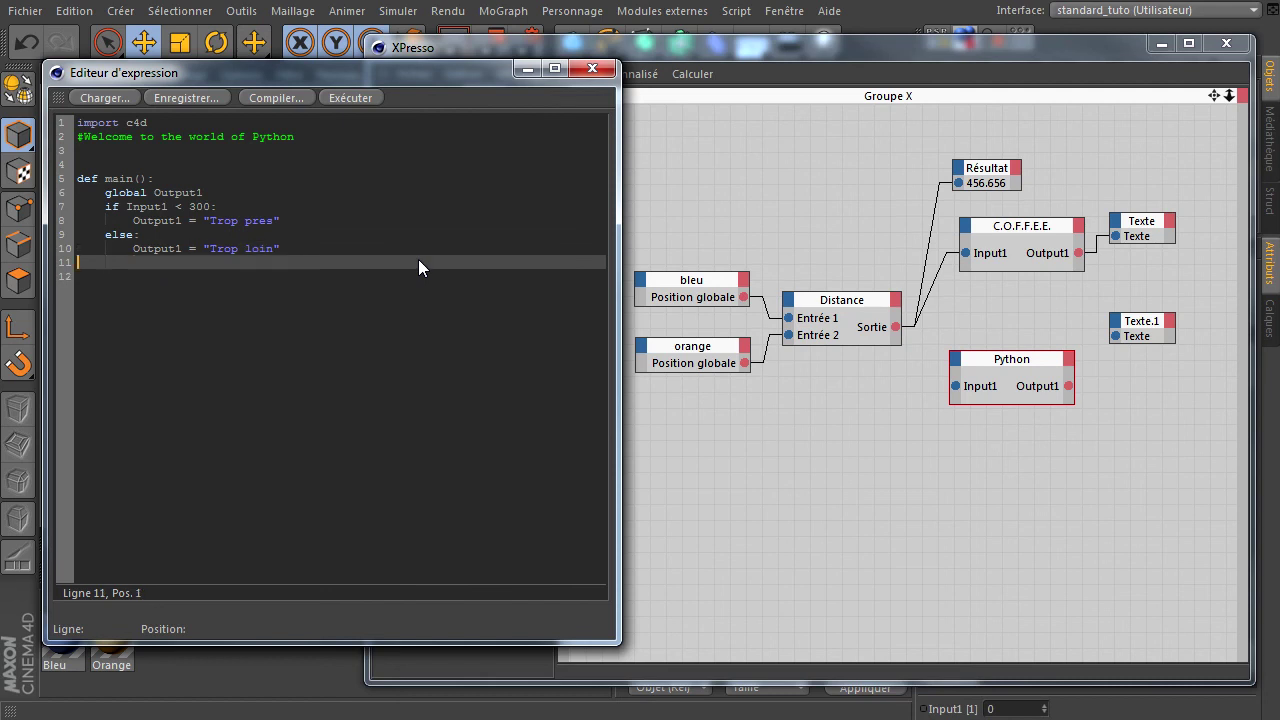
Compile the Python script, then wire Distance into Python Input1 and Python Output1 into Texte.1.
left_click(270, 98)
left_click(592, 68)
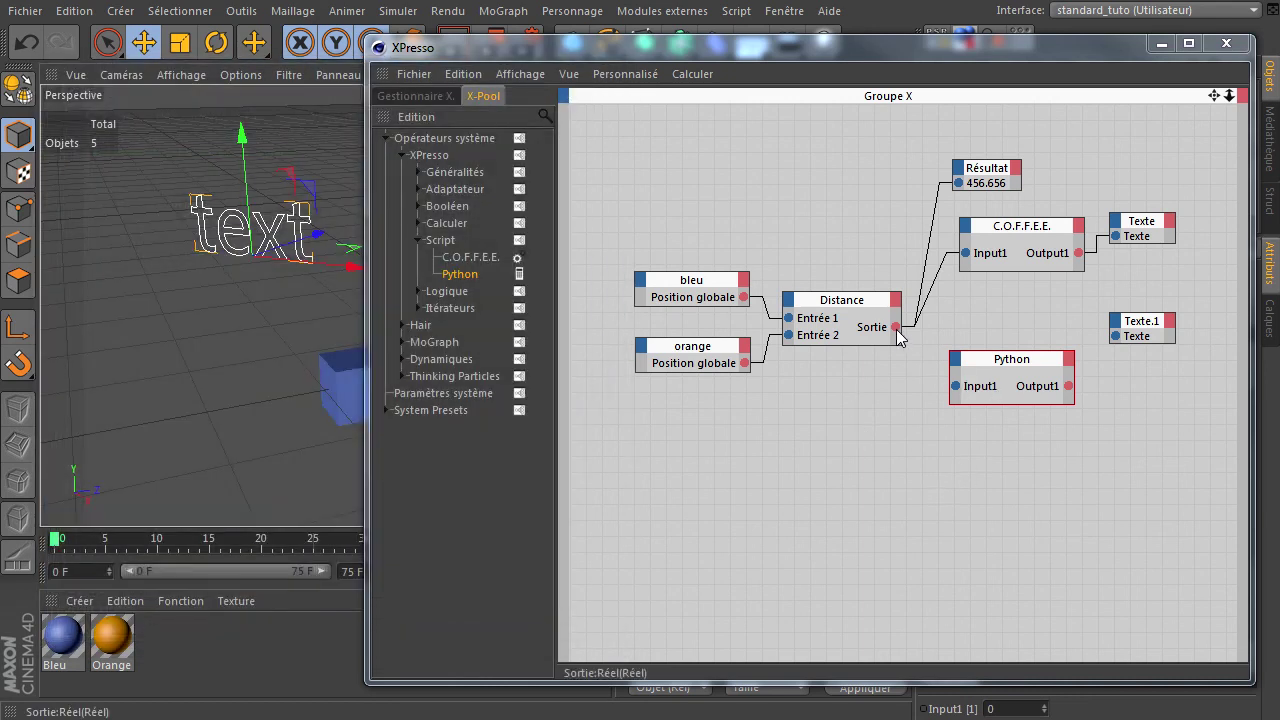
left_click_drag(927, 401, 956, 386)
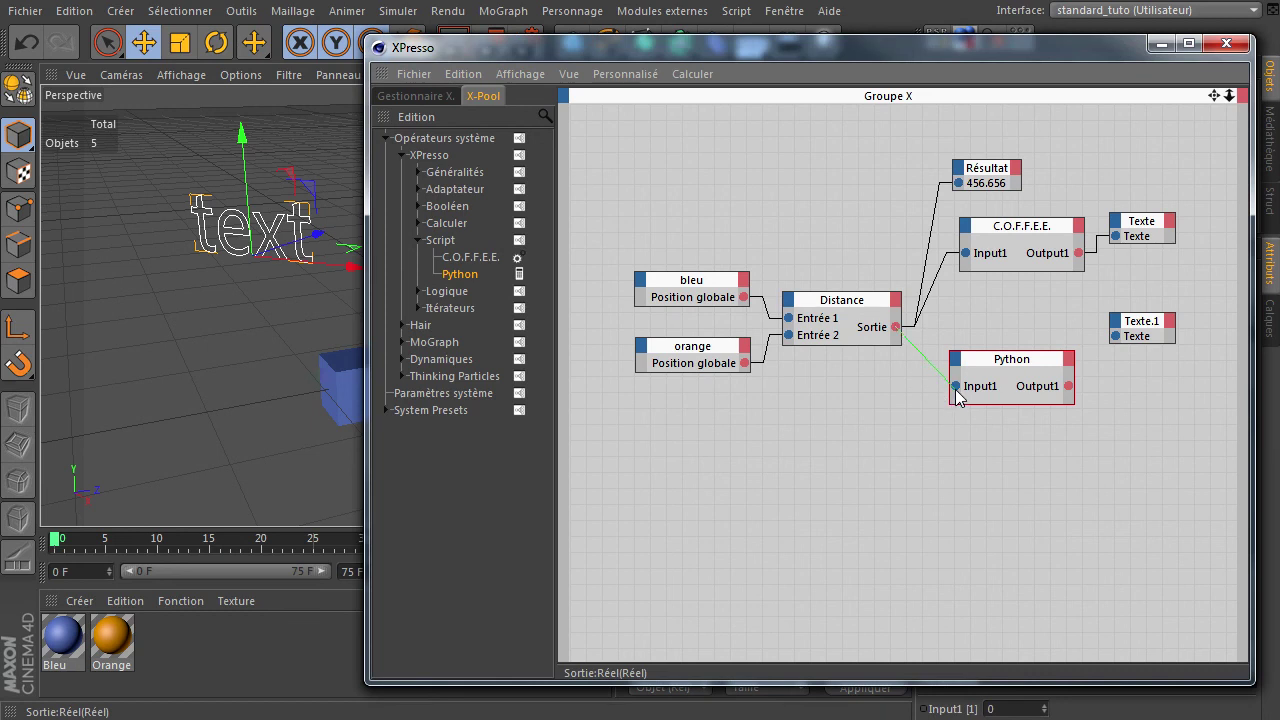
left_click_drag(1069, 386, 1116, 336)
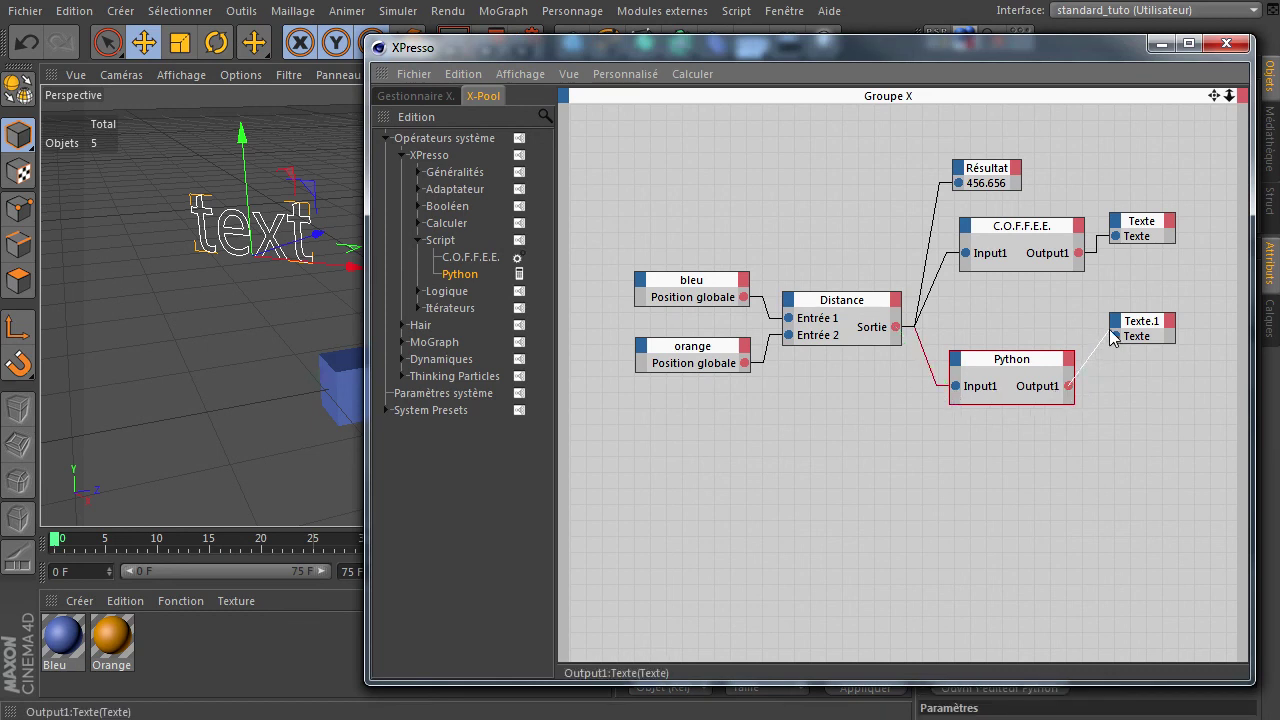
Place the Python node near C.O.F.F.E.E., delete the Résultat node, and close XPresso.
left_click_drag(1010, 366, 1024, 299)
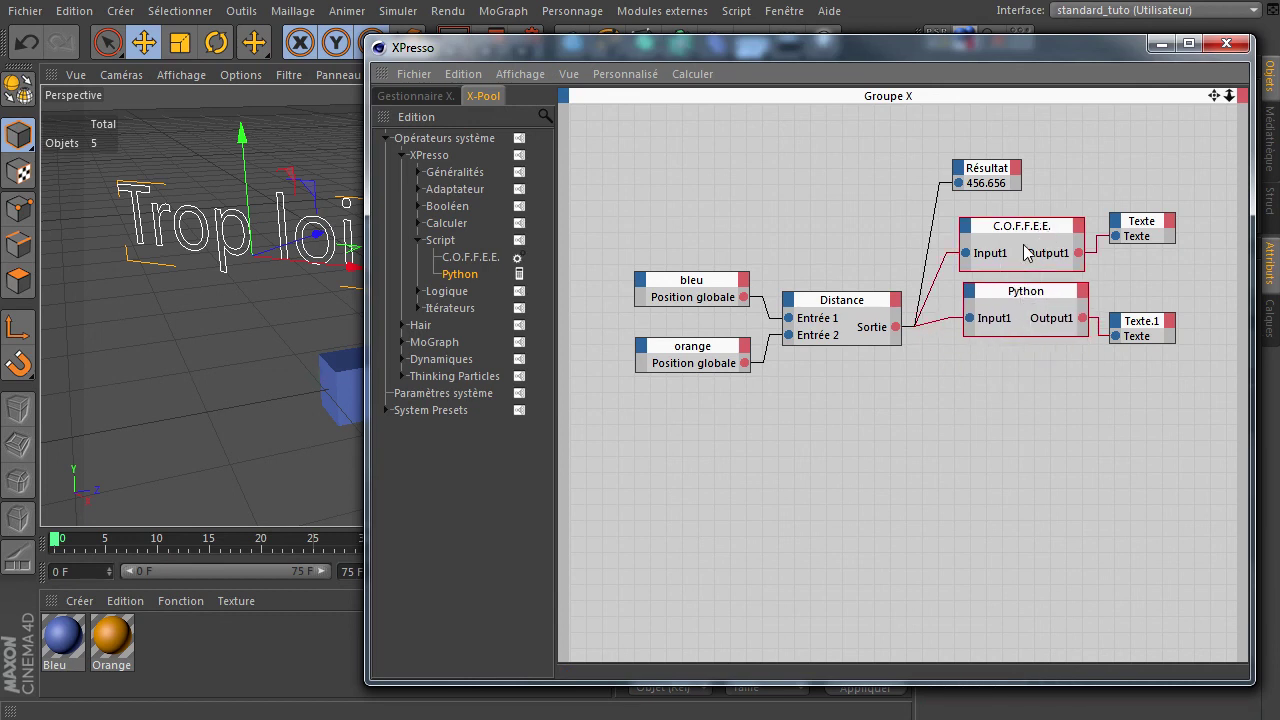
left_click_drag(1041, 229, 1030, 268)
left_click(987, 178)
key("Delete")
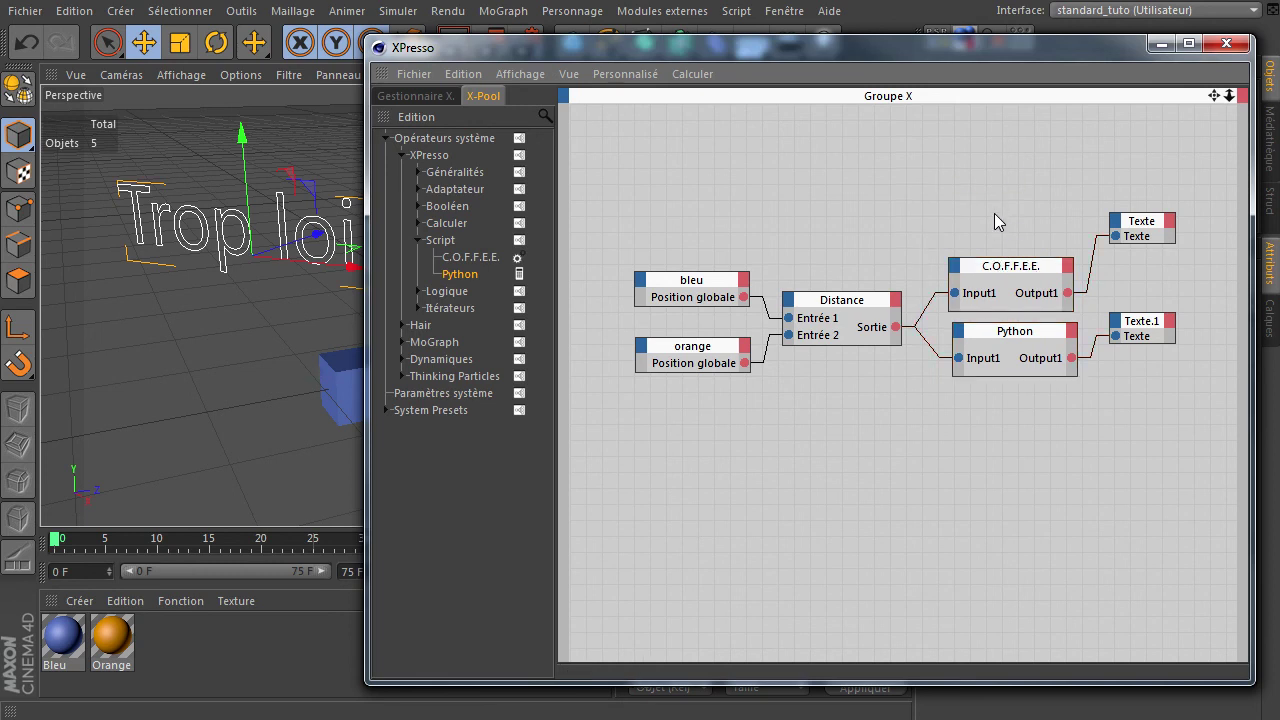
left_click(1226, 43)
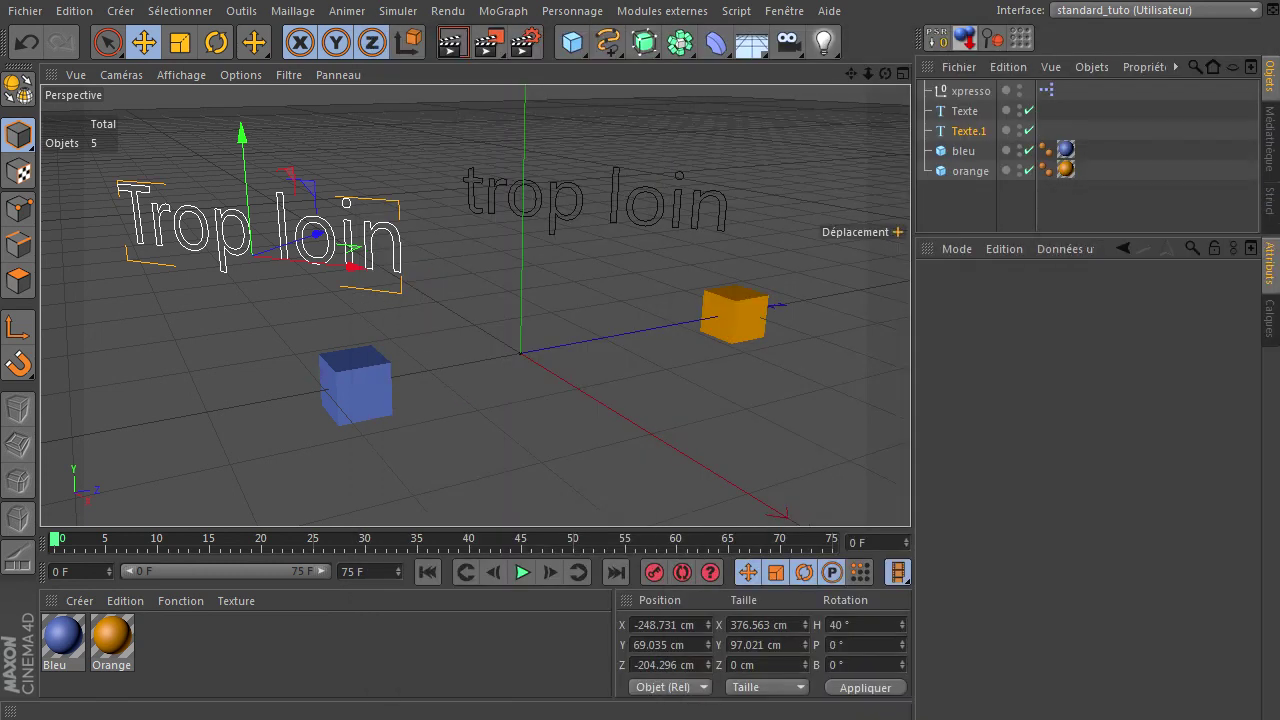
Move the orange and blue cubes closer along Z so both texts read 'Trop pres'.
left_click(632, 427)
left_click(751, 320)
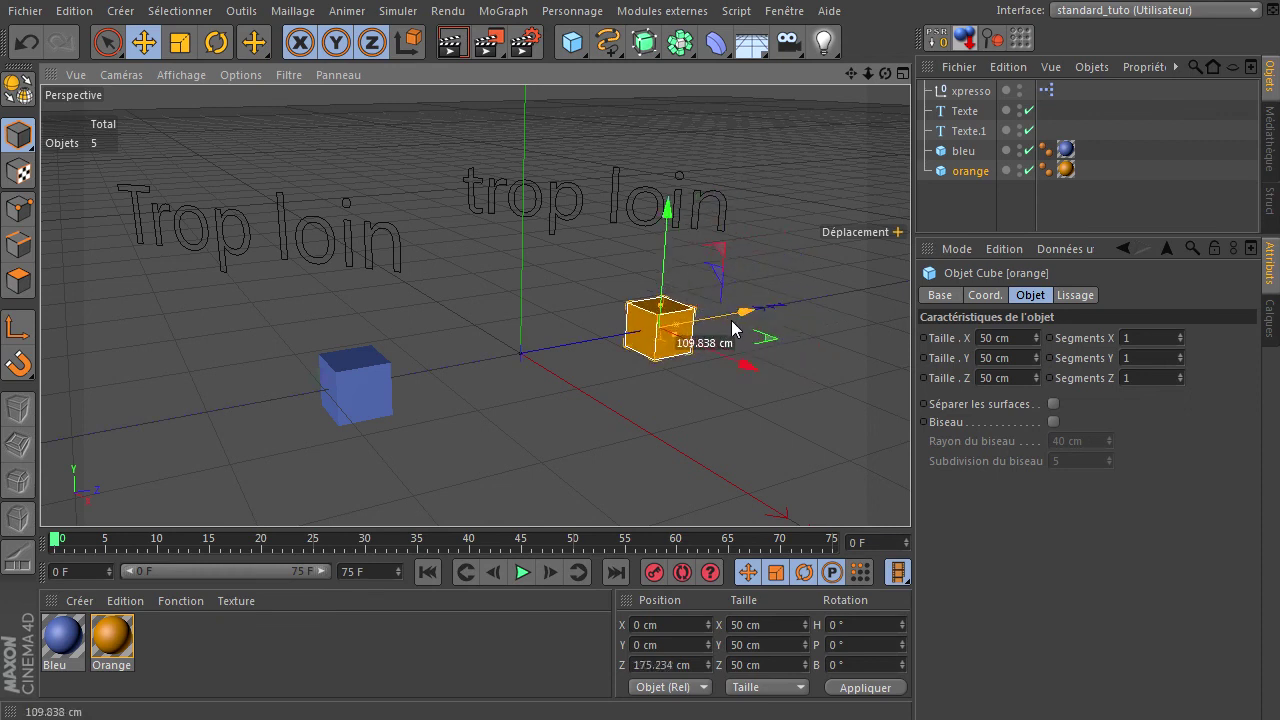
left_click_drag(806, 305, 682, 330)
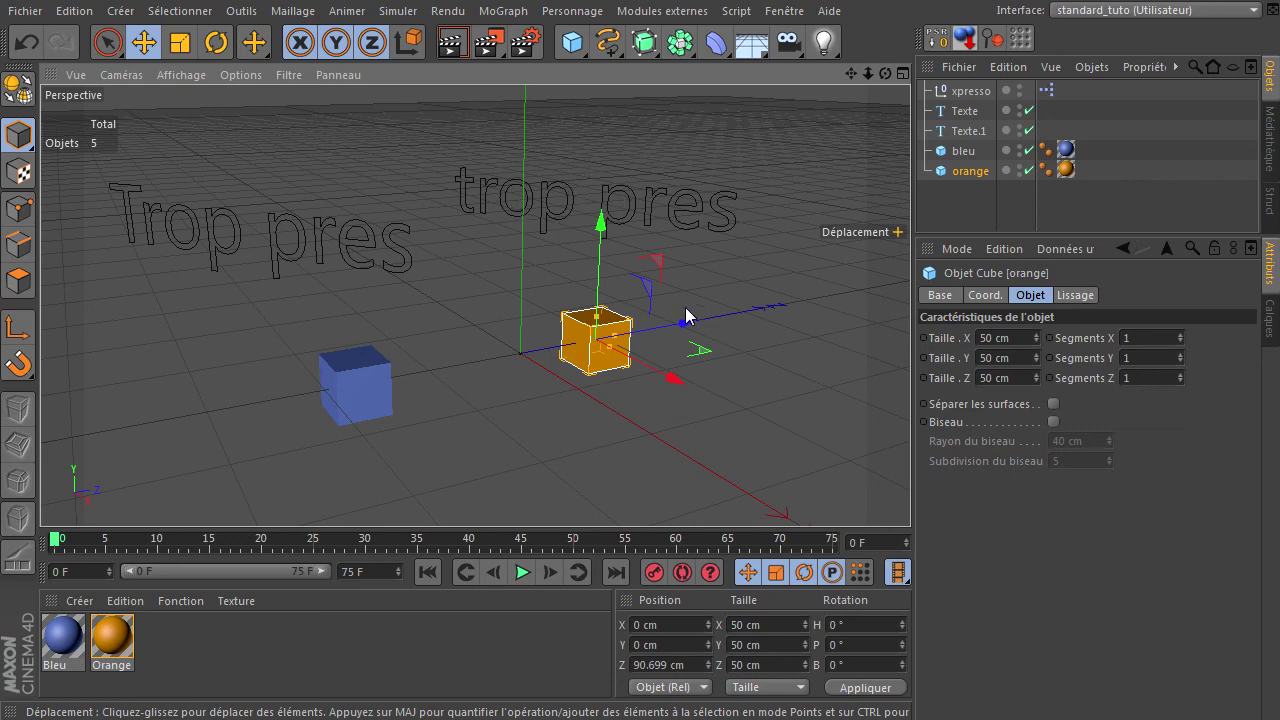
mouse_move(685, 323)
left_mouse_down()
mouse_move(620, 316)
mouse_move(810, 285)
mouse_move(735, 270)
mouse_move(611, 278)
mouse_move(800, 243)
left_mouse_up()
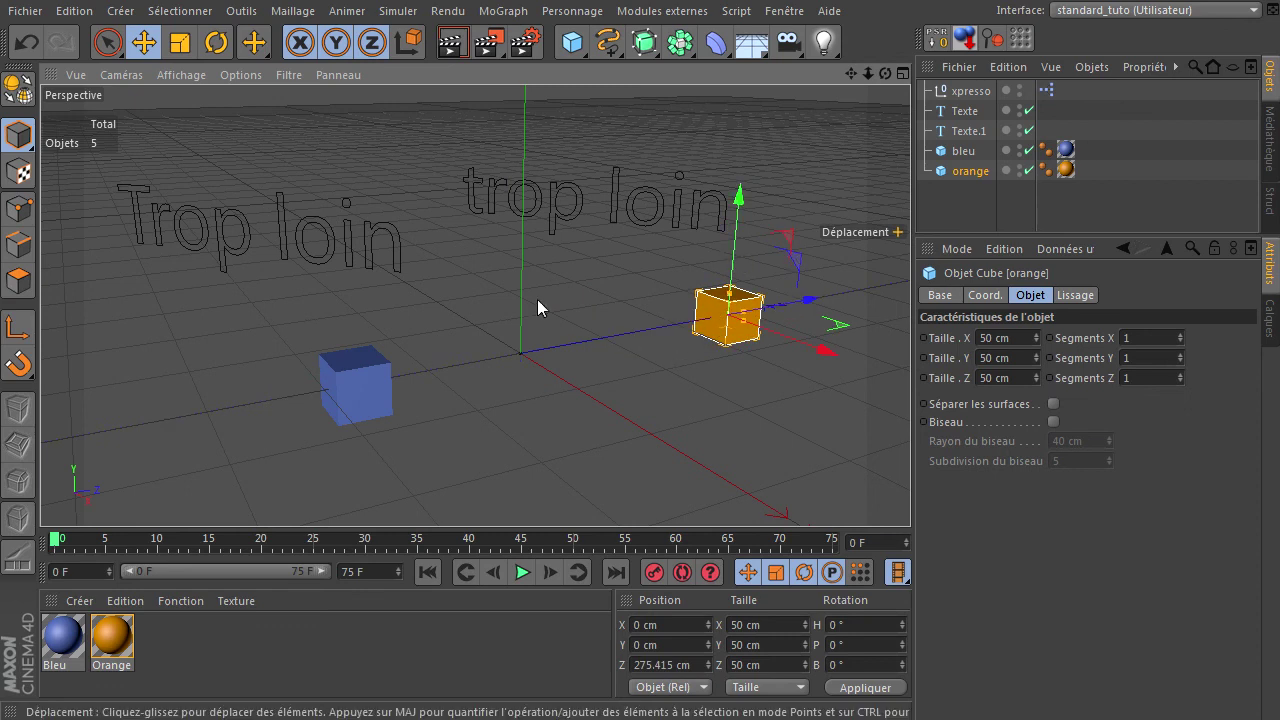
left_click(333, 377)
left_click_drag(484, 376, 505, 360)
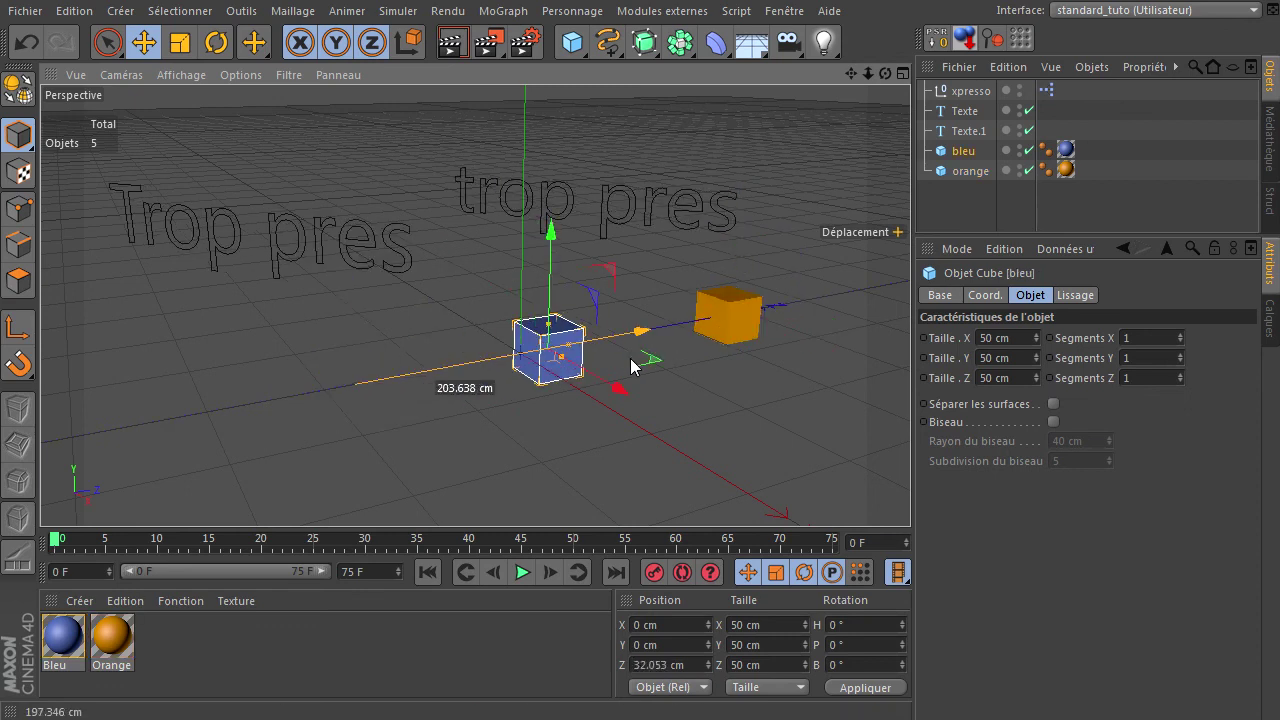
Reopen the XPresso graph editor and select the C.O.F.F.E.E. node to view its code.
double_click(1046, 90)
mouse_move(527, 142)
left_mouse_down()
mouse_move(376, 57)
mouse_move(364, 72)
left_mouse_up()
left_click(752, 285)
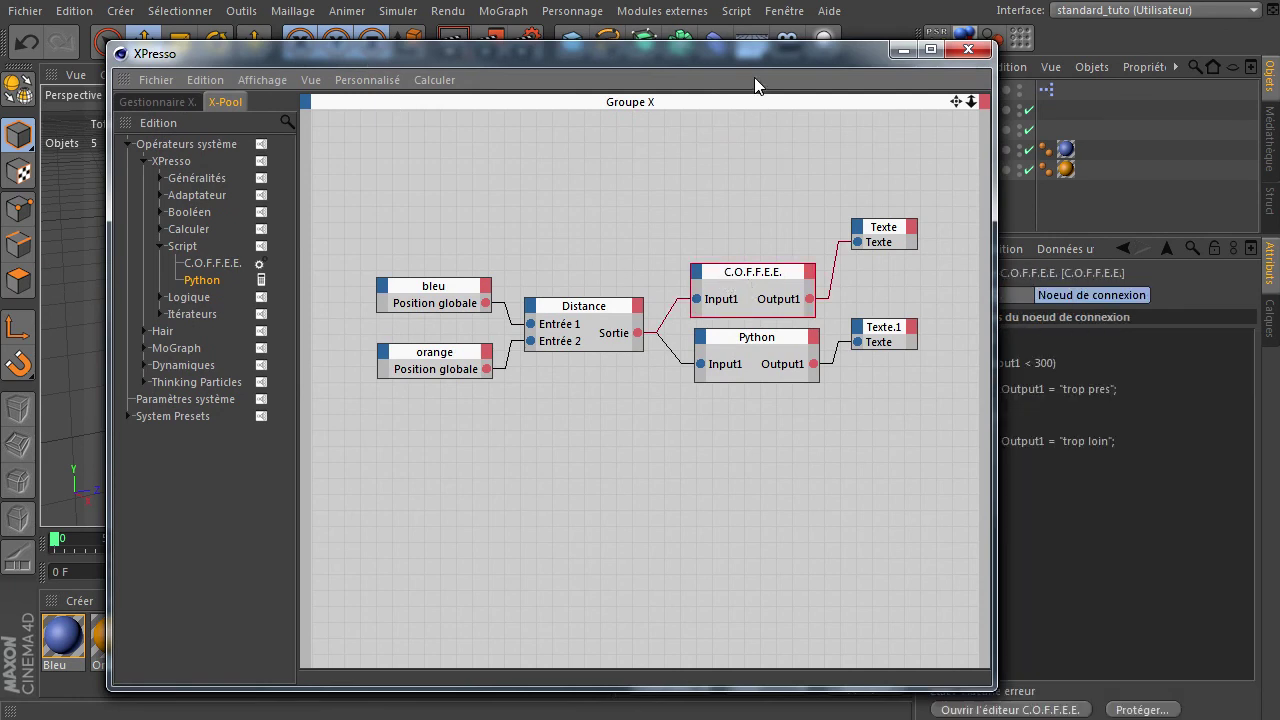
Compare the C.O.F.F.E.E. and Python node code in the Attributes panel.
left_click_drag(754, 57, 617, 49)
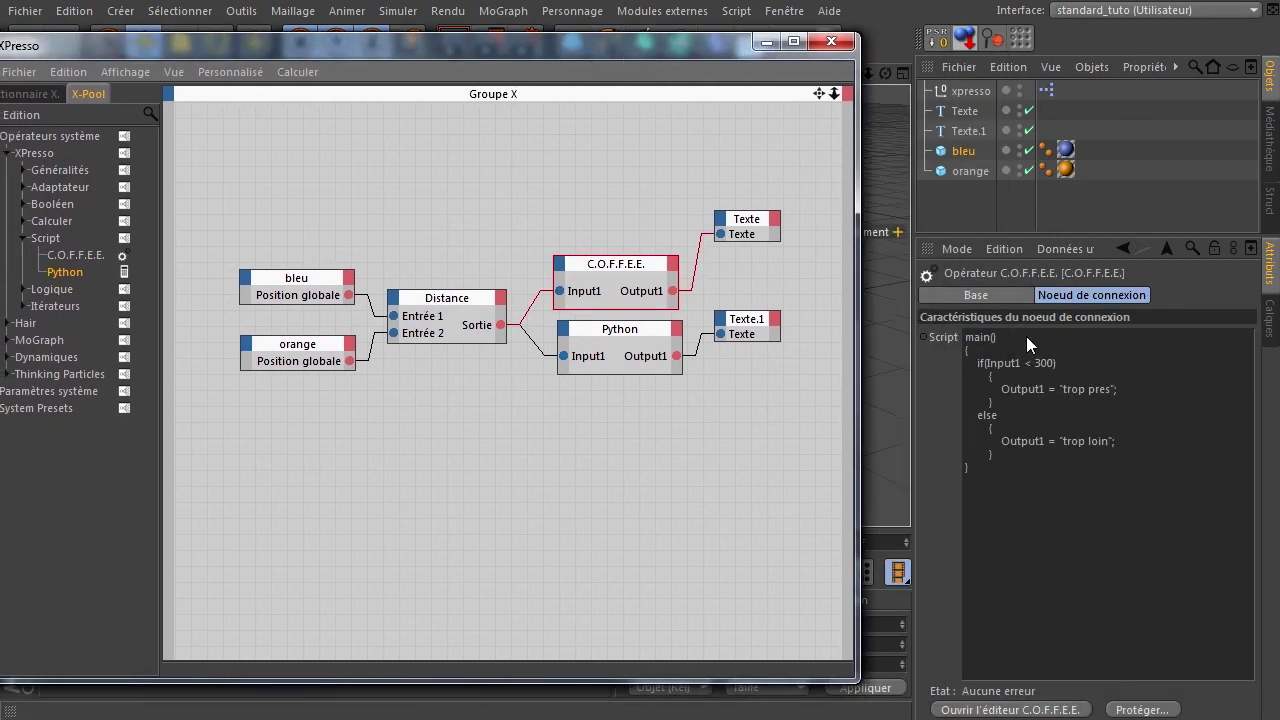
left_click(611, 332)
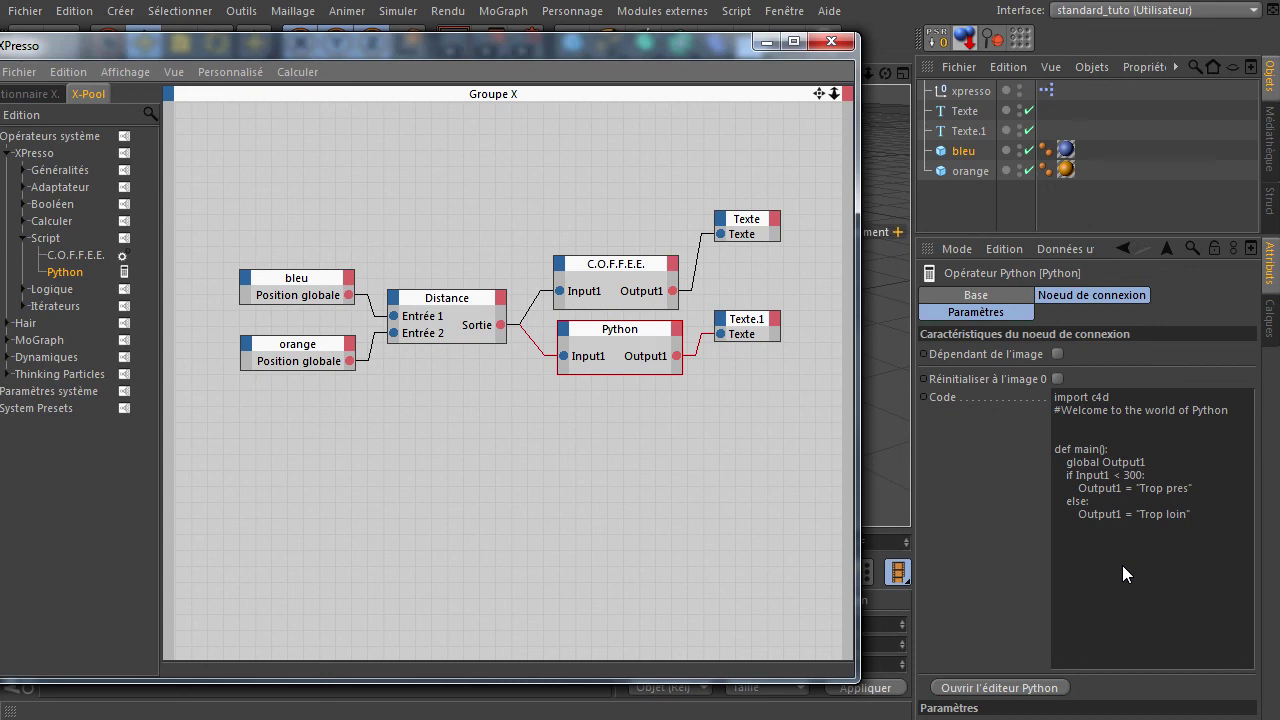
left_click_drag(427, 49, 568, 49)
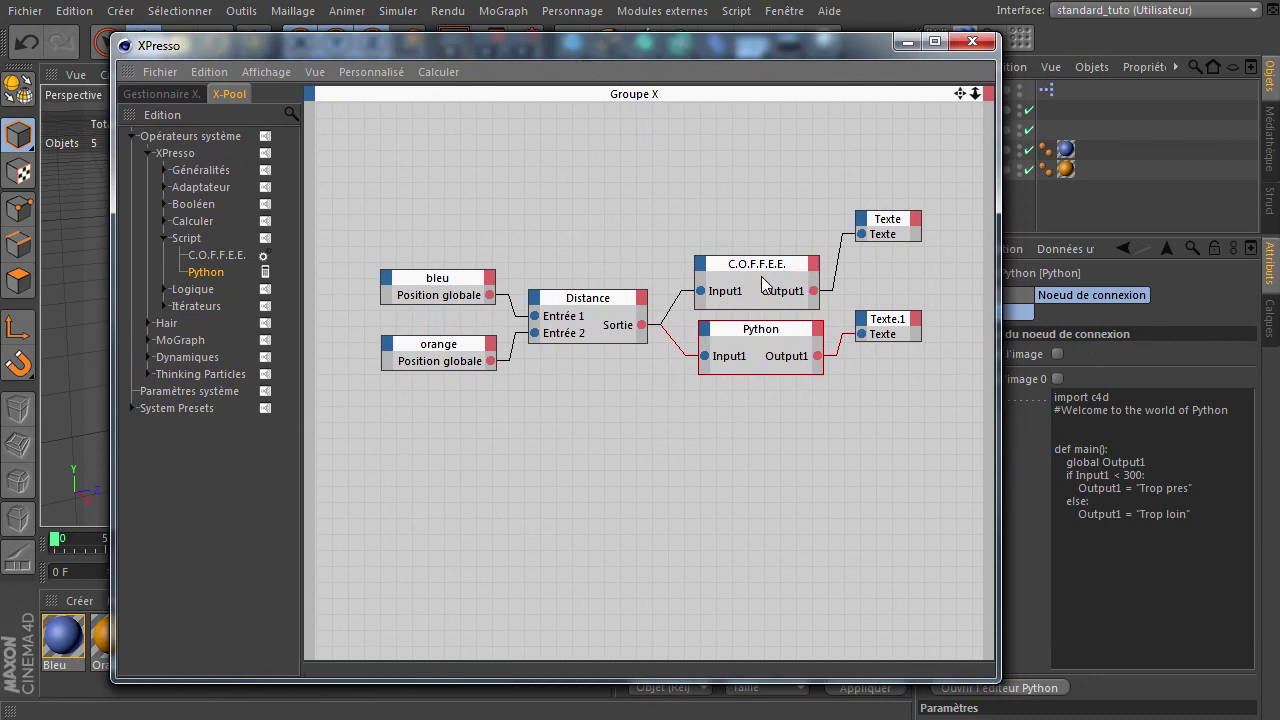
Align the Texte and Texte.1 nodes beside the C.O.F.F.E.E. and Python nodes.
left_click_drag(745, 211, 786, 457)
left_click_drag(785, 280, 765, 274)
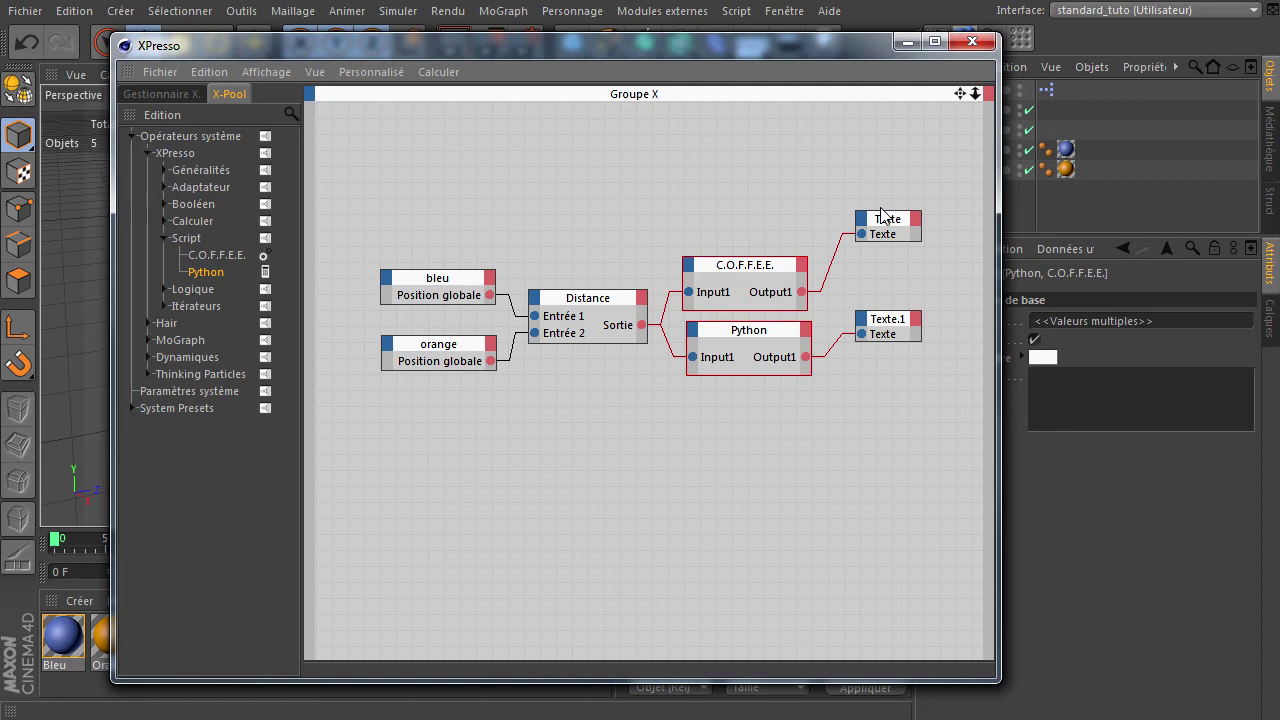
left_click_drag(885, 222, 867, 258)
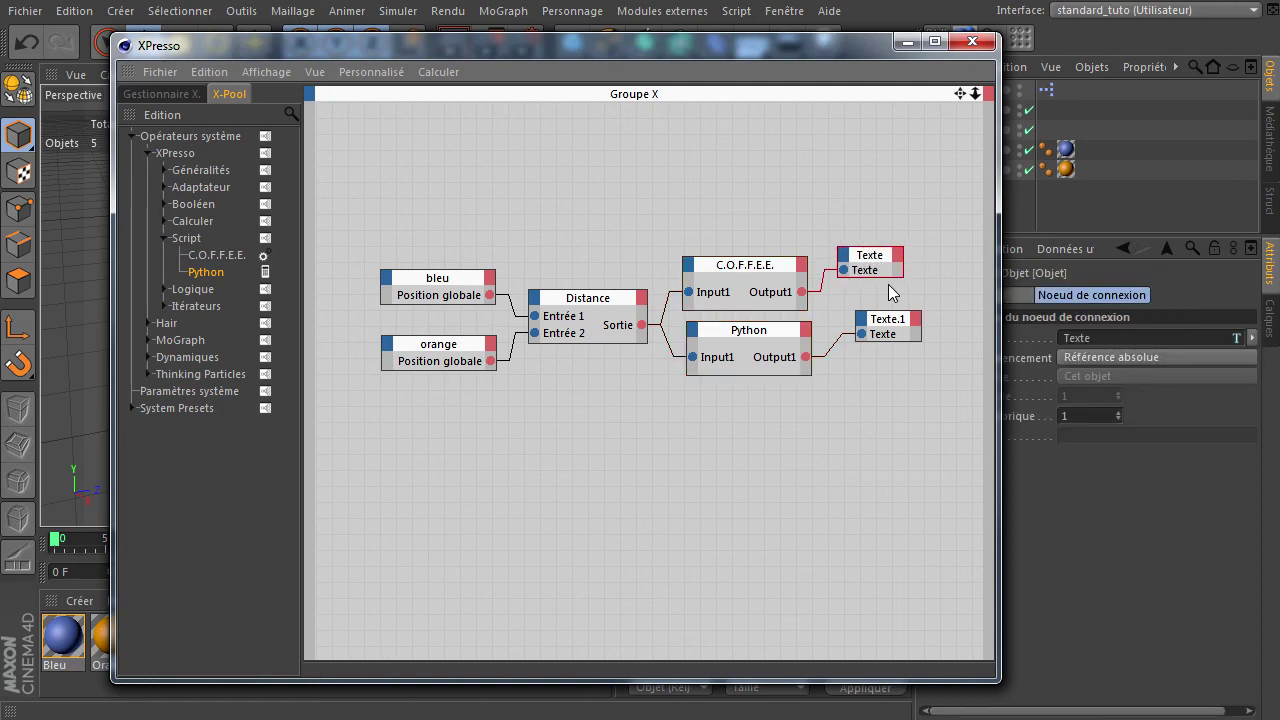
left_click_drag(889, 320, 872, 337)
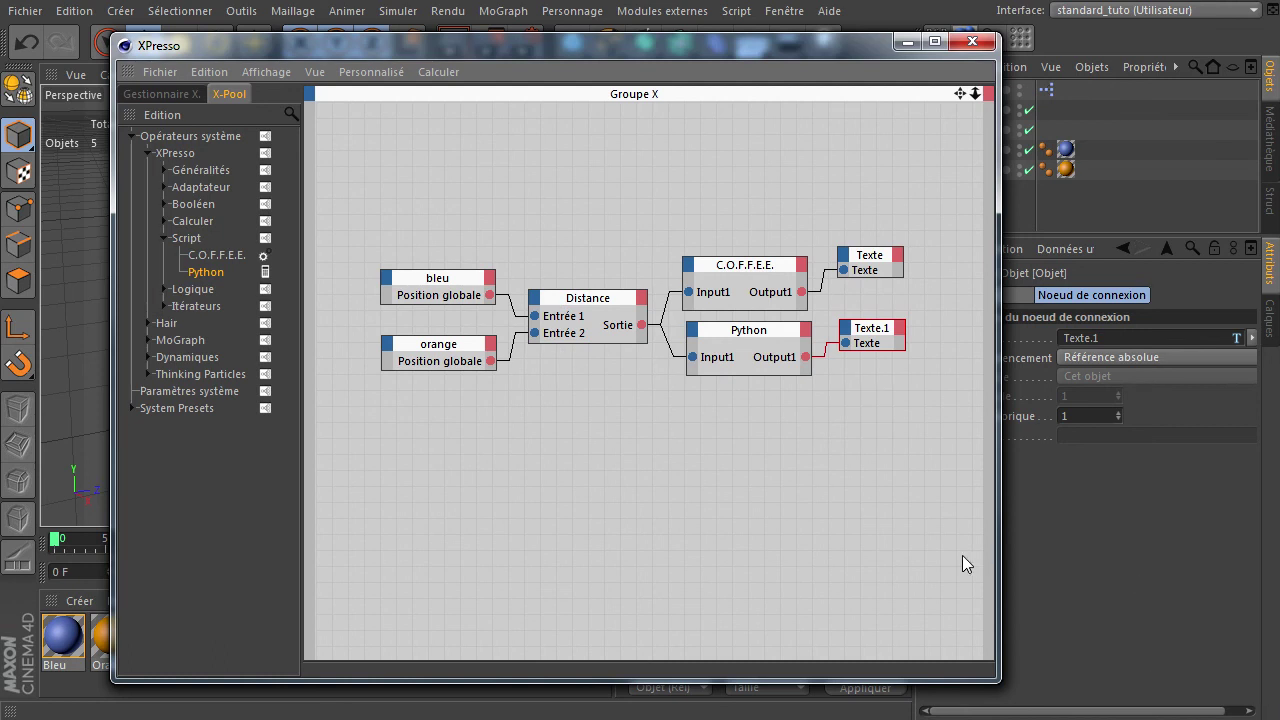
left_click(840, 532)
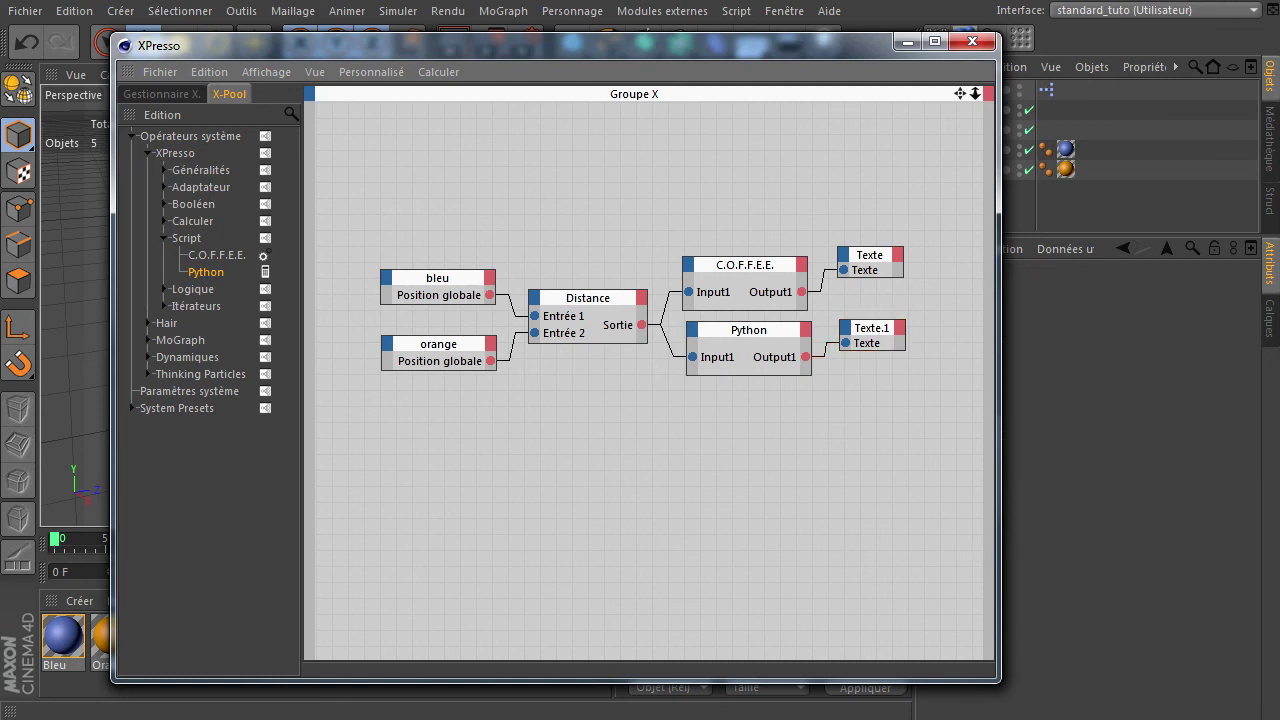